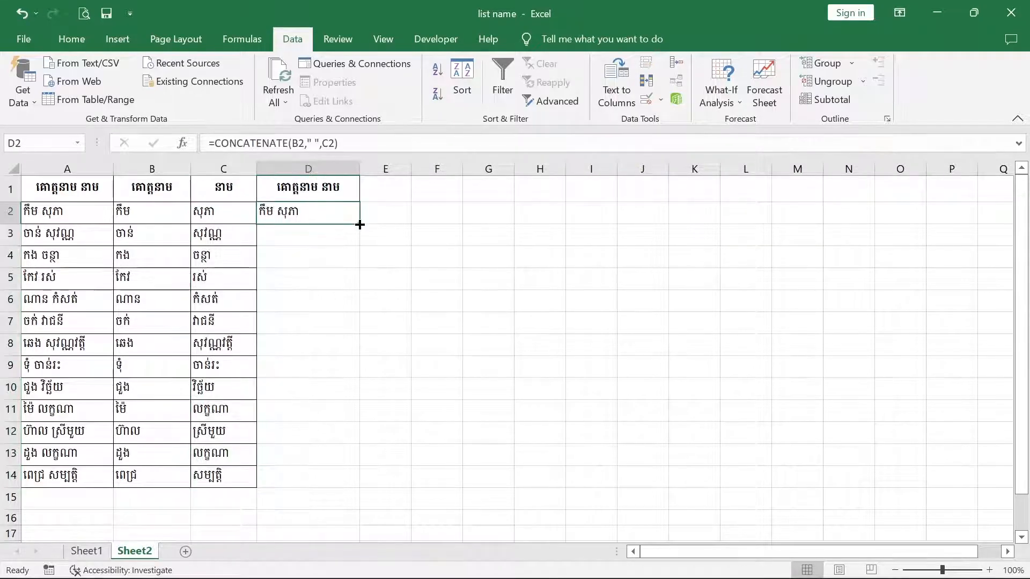
- Fill the CONCATENATE formula in D2 down the combined-name column to the last row of the list
double_click(359, 224)
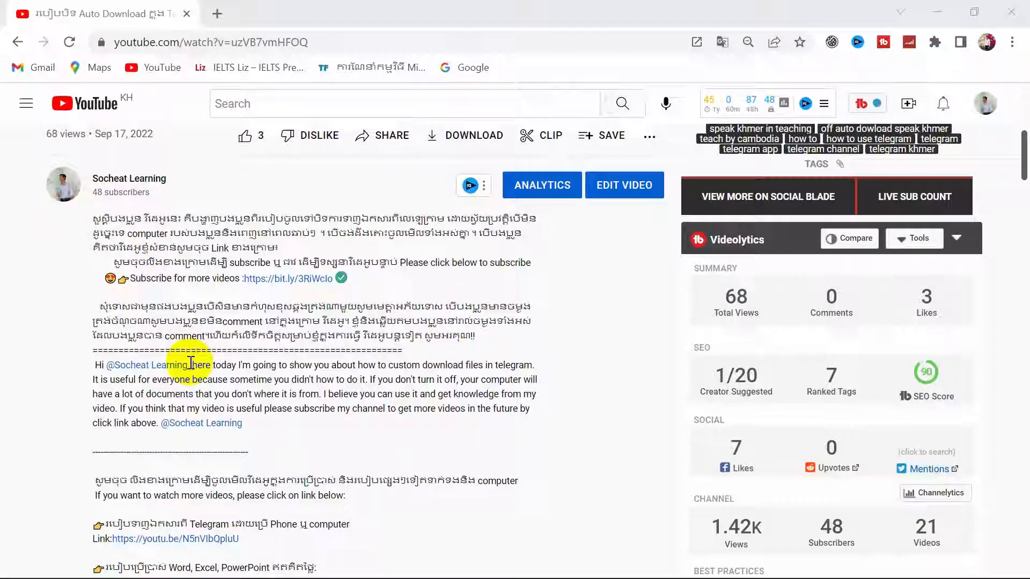
- Switch to the YouTube page in the browser and look through the video description's list of tutorial links
scroll(182, 363, down, 3)
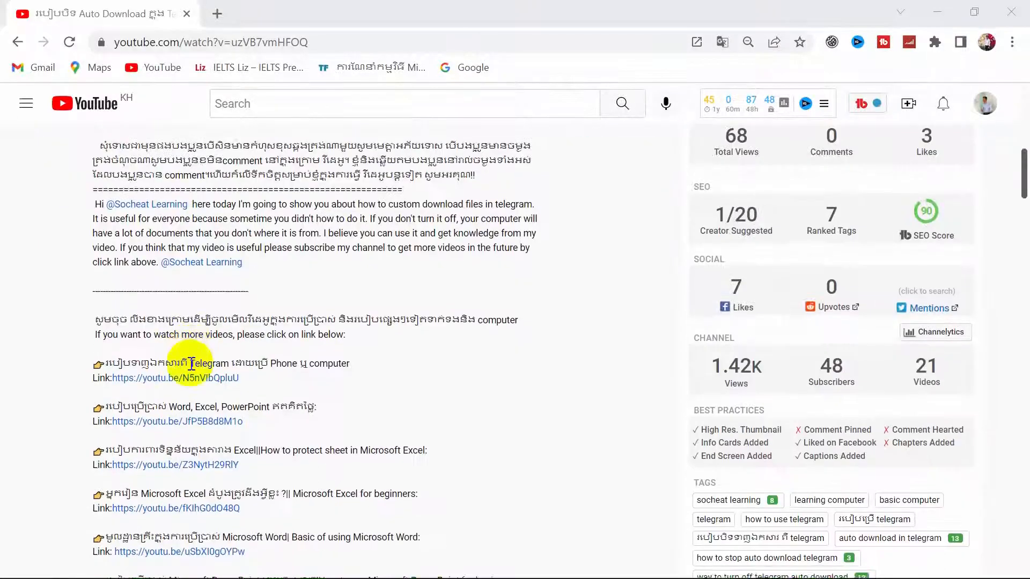
scroll(192, 365, down, 8)
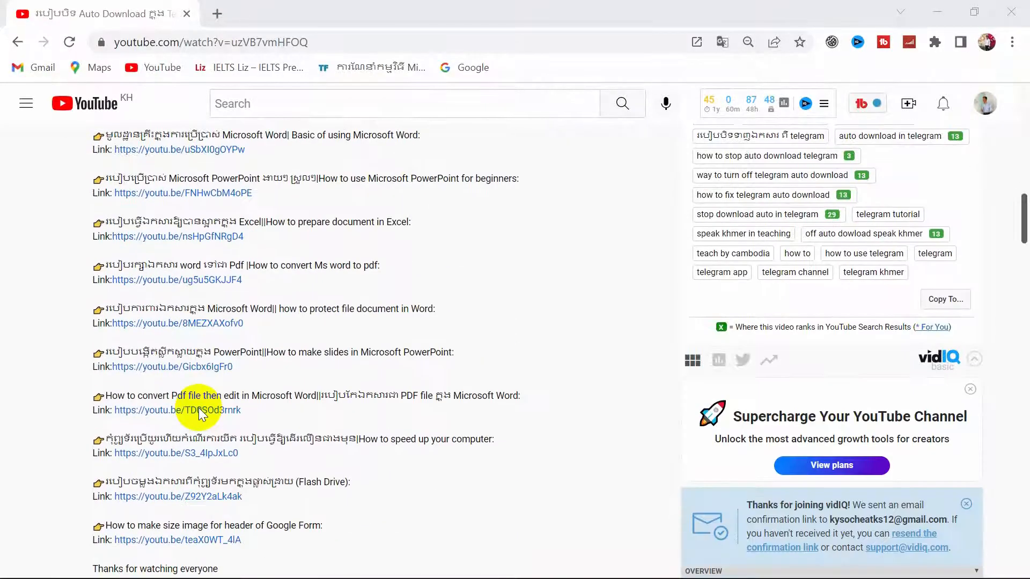
scroll(199, 414, down, 2)
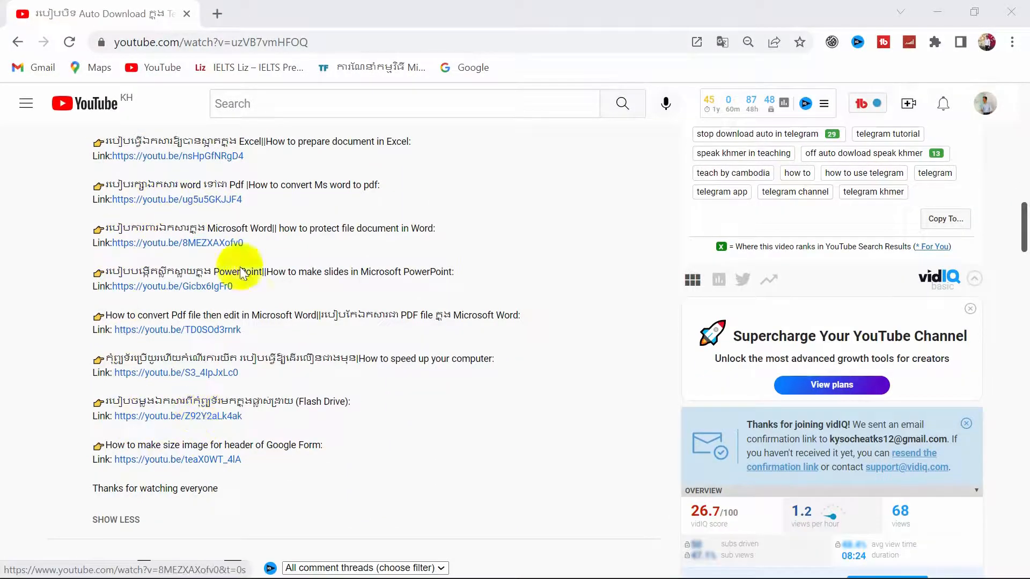
scroll(149, 402, up, 12)
scroll(148, 398, down, 3)
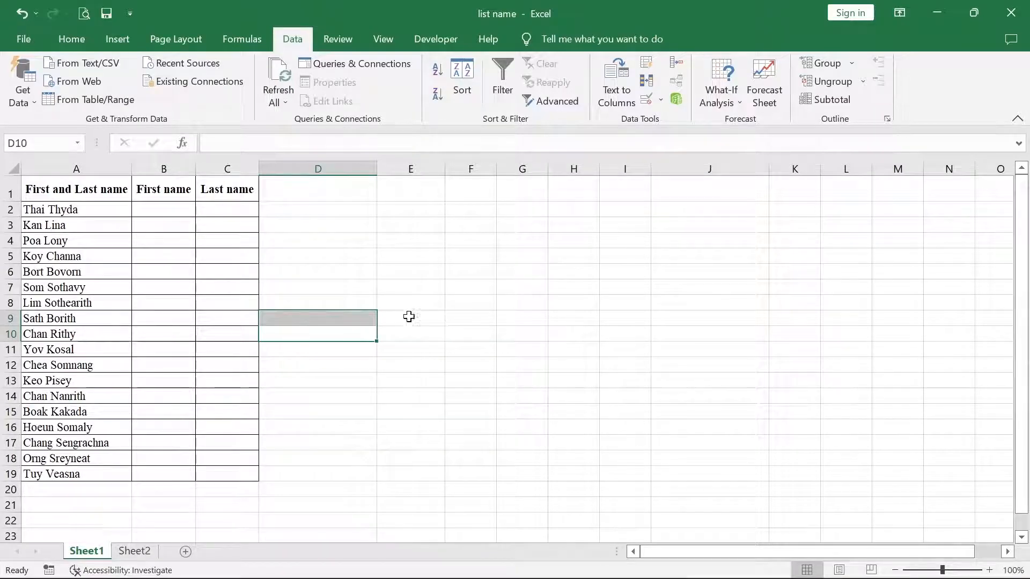
- Examine the full-name, first-name and last-name columns on Sheet1 and the matching Khmer name table on Sheet2
drag(80, 209, 57, 473)
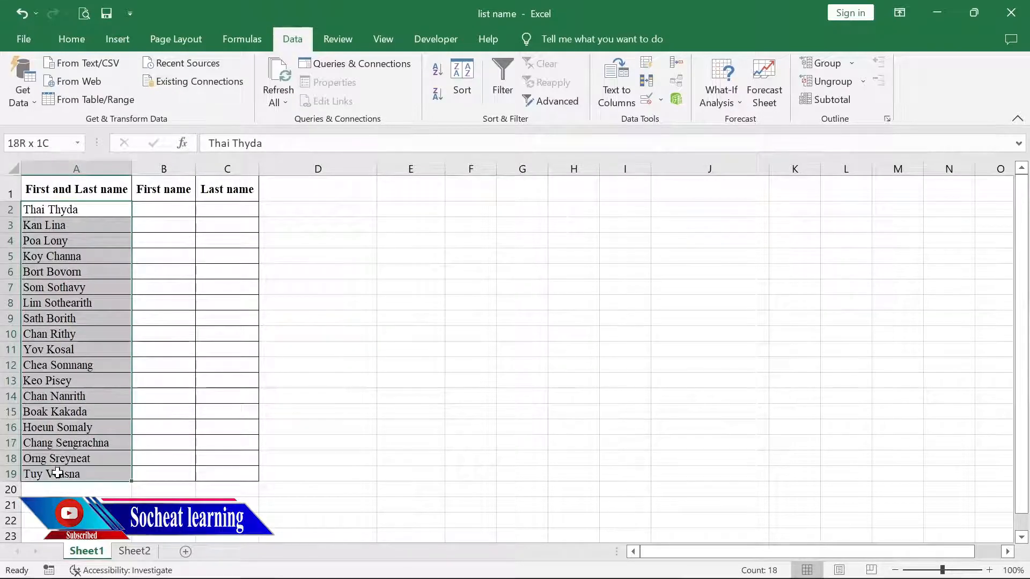
click(178, 210)
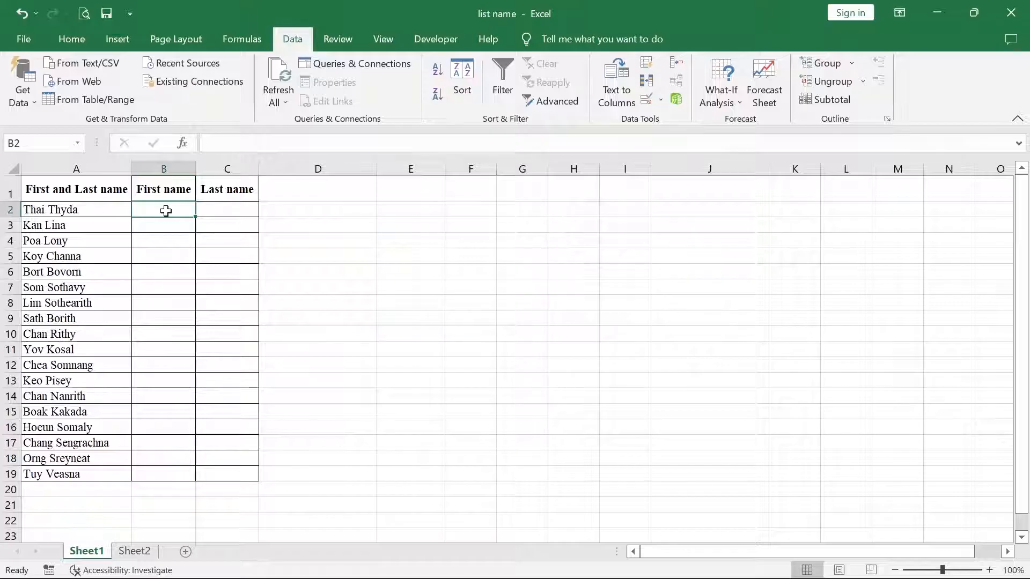
click(226, 209)
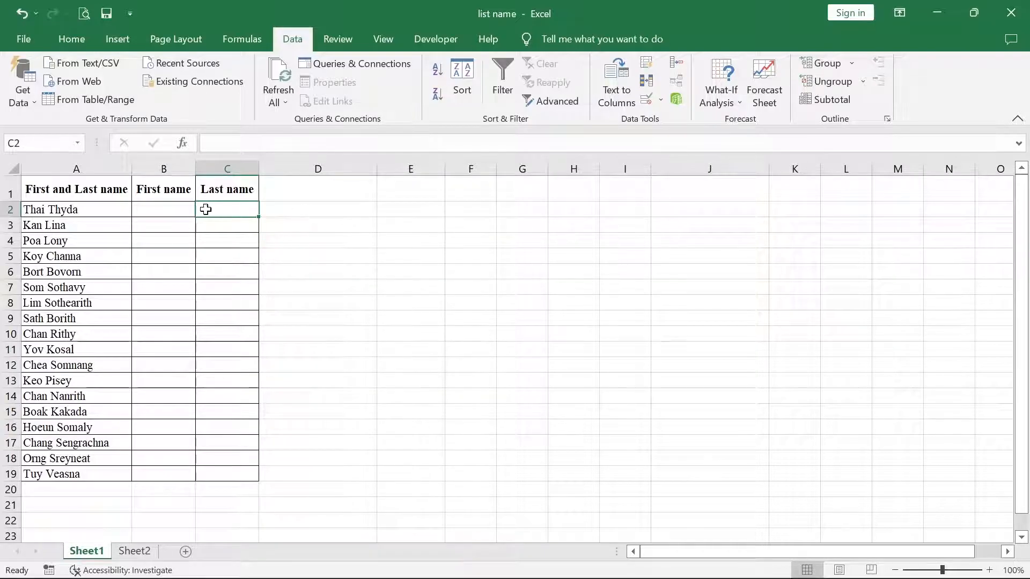
click(161, 212)
click(216, 212)
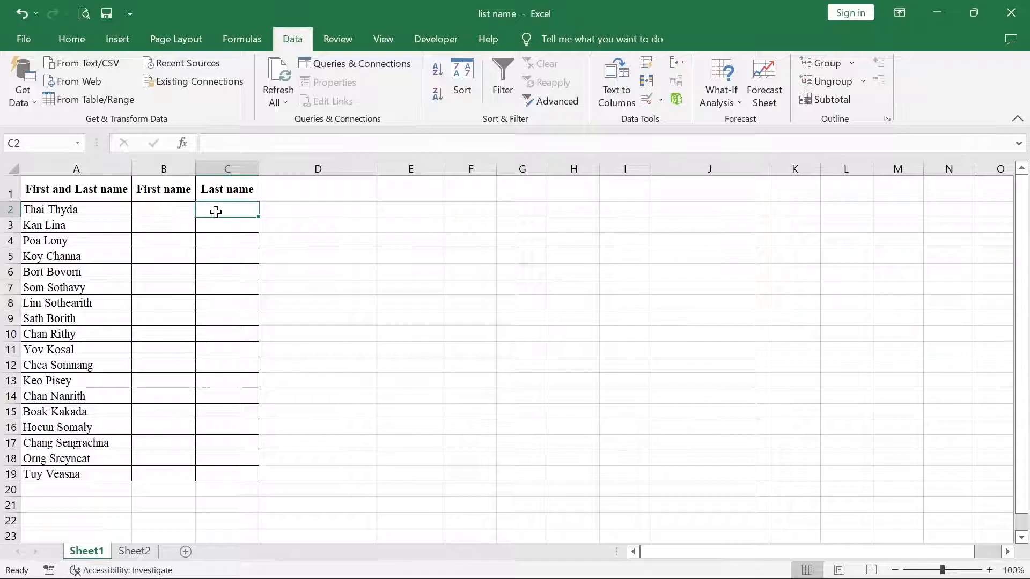
click(305, 214)
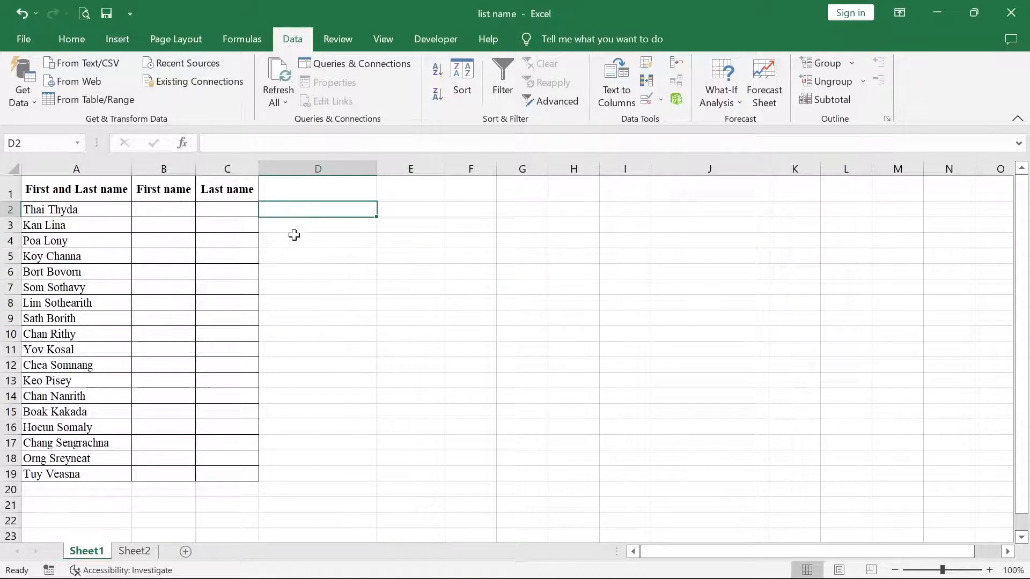
click(335, 263)
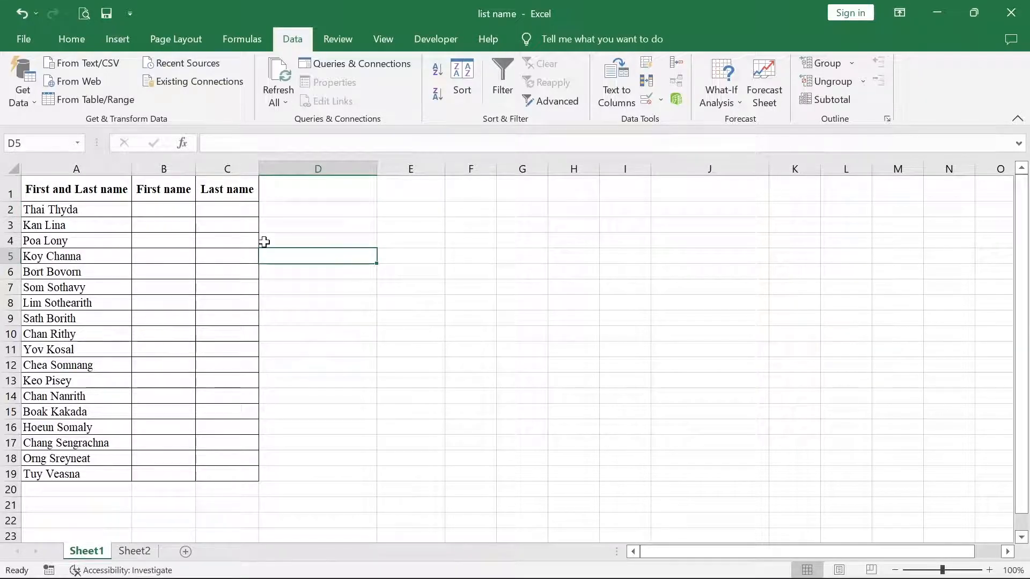
click(111, 210)
click(129, 557)
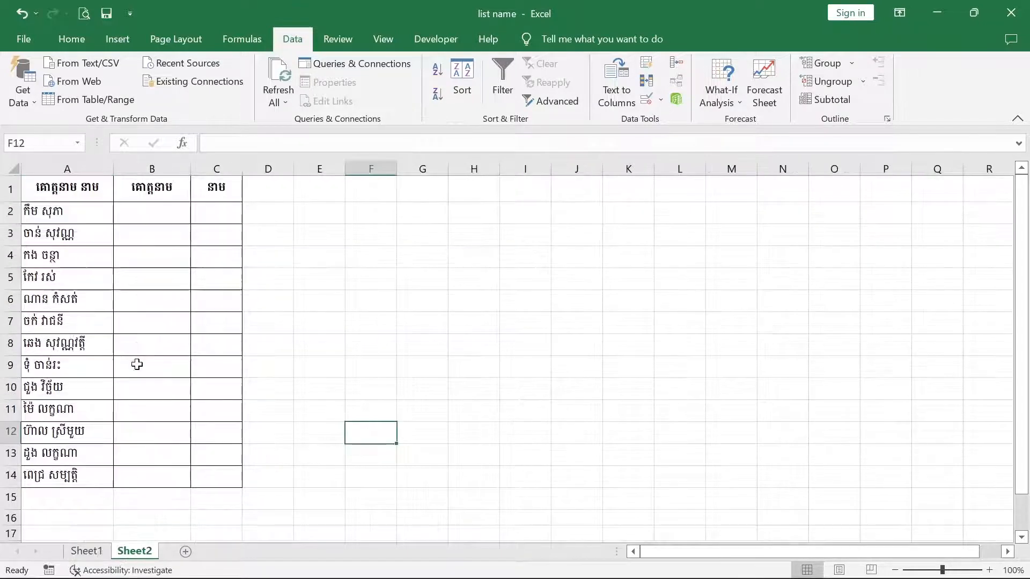
click(85, 552)
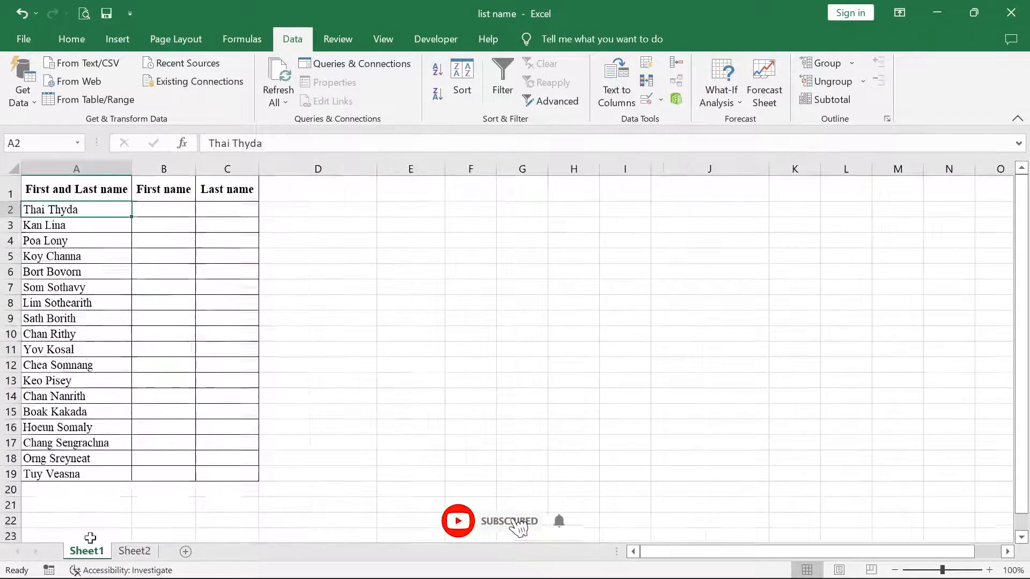
click(177, 214)
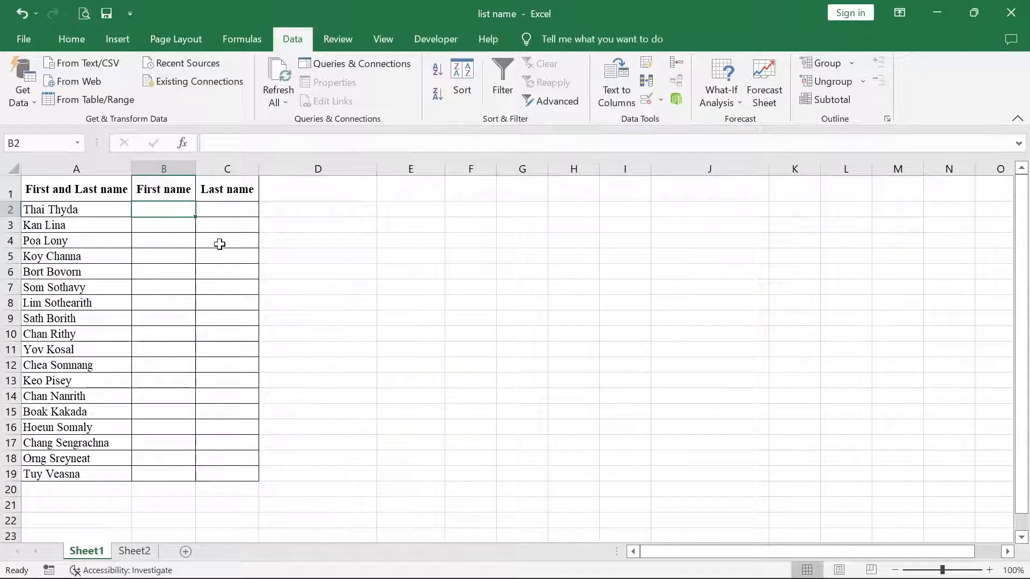
click(288, 213)
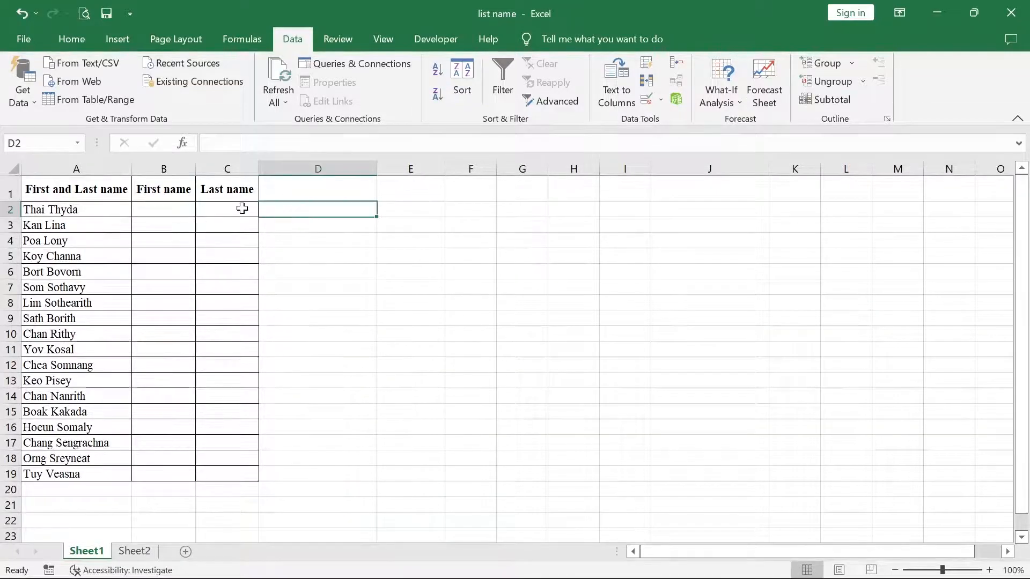
click(242, 209)
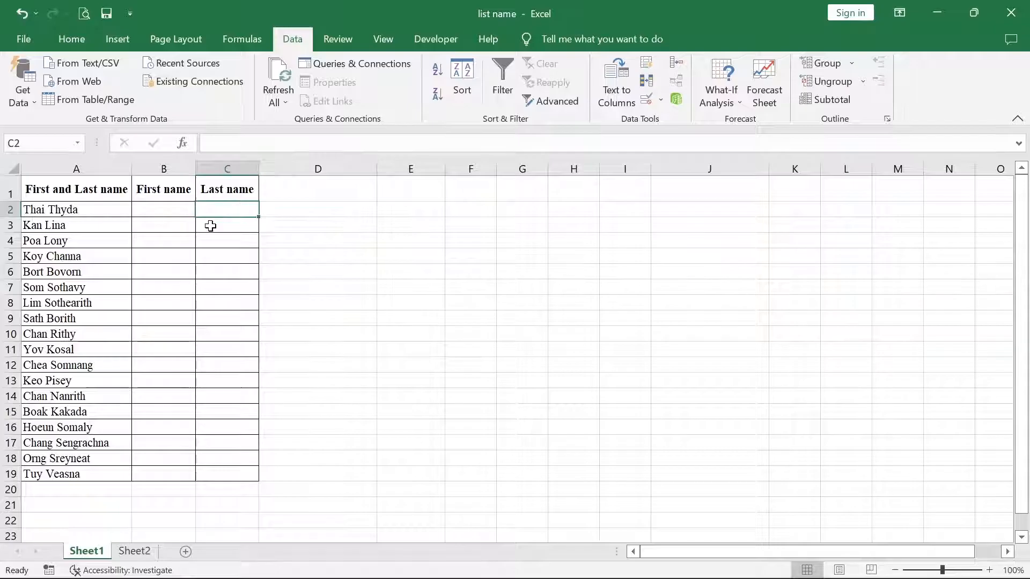
click(177, 215)
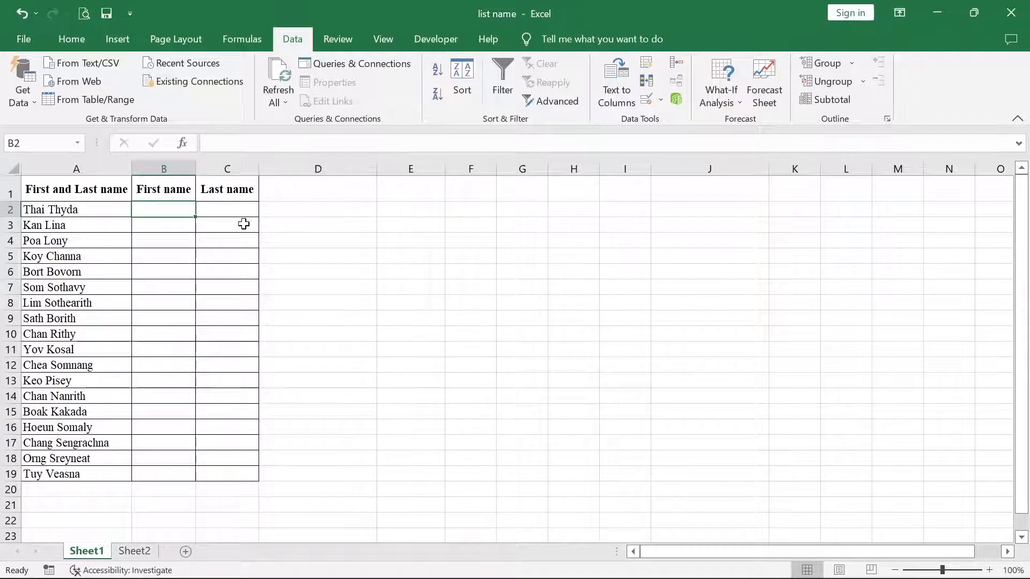
click(276, 215)
click(235, 212)
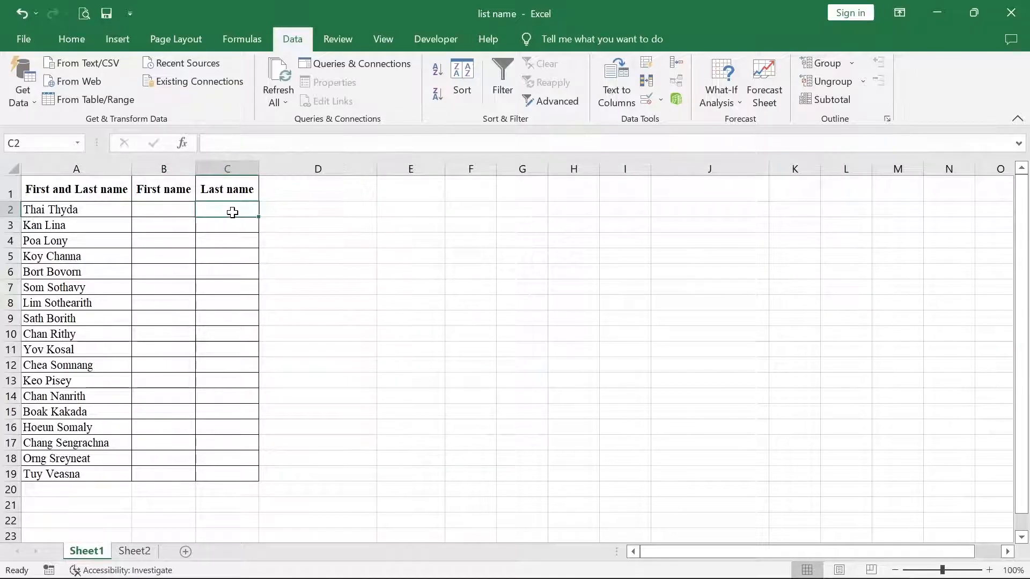
click(72, 210)
click(160, 207)
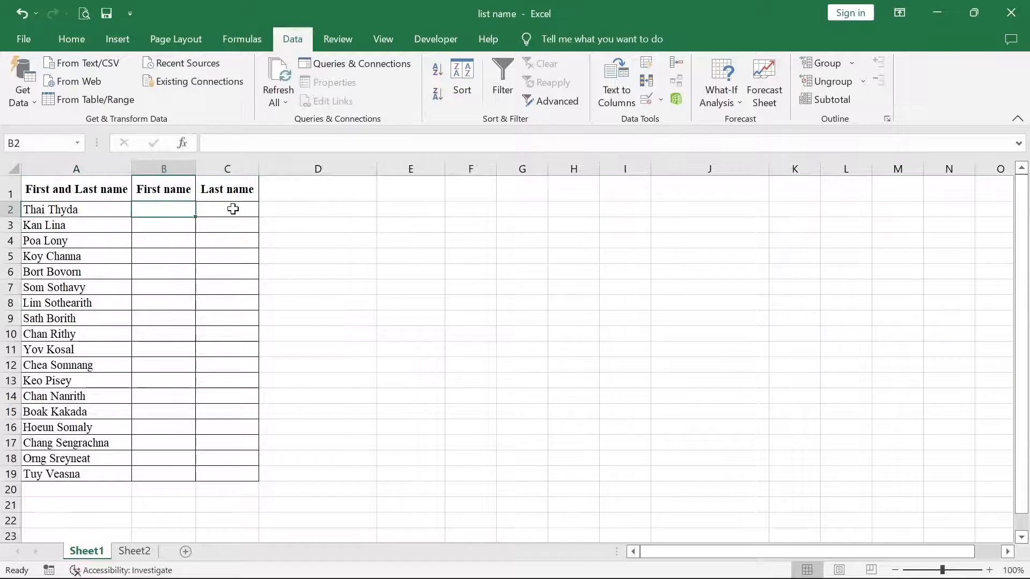
click(230, 210)
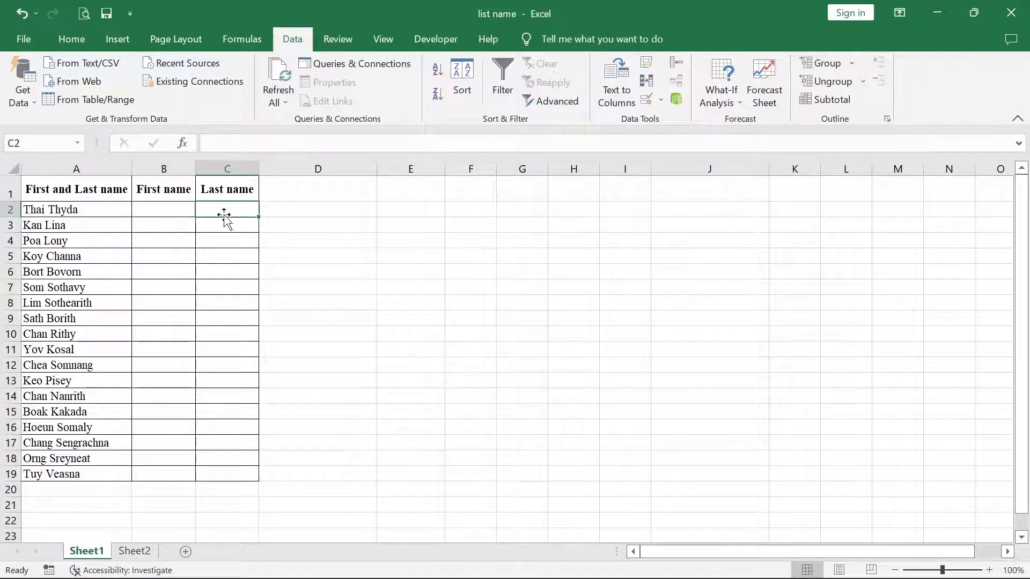
click(167, 215)
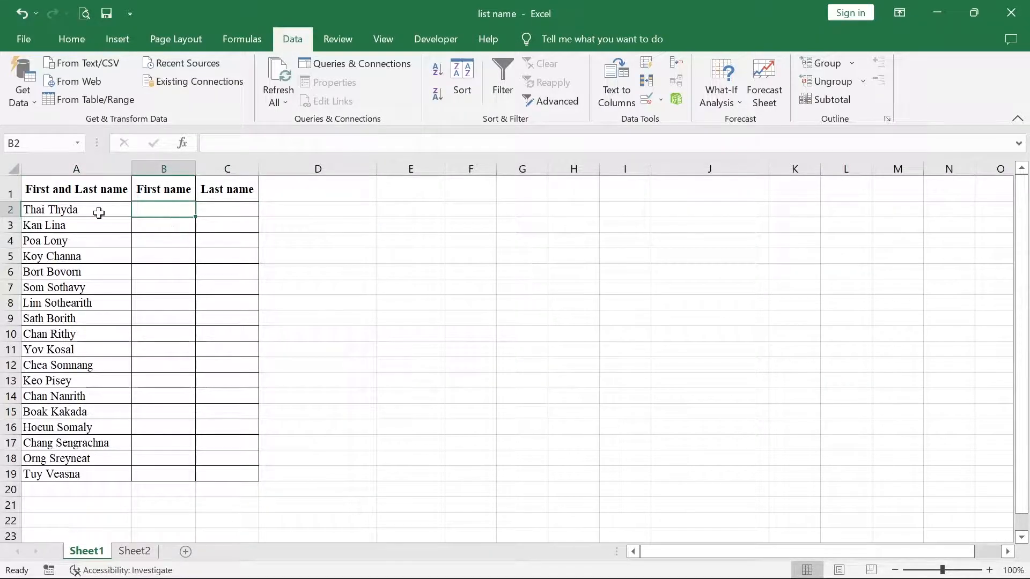
- Start Text to Columns on the full names in A2:A19 and accept Delimited as the data type
click(100, 209)
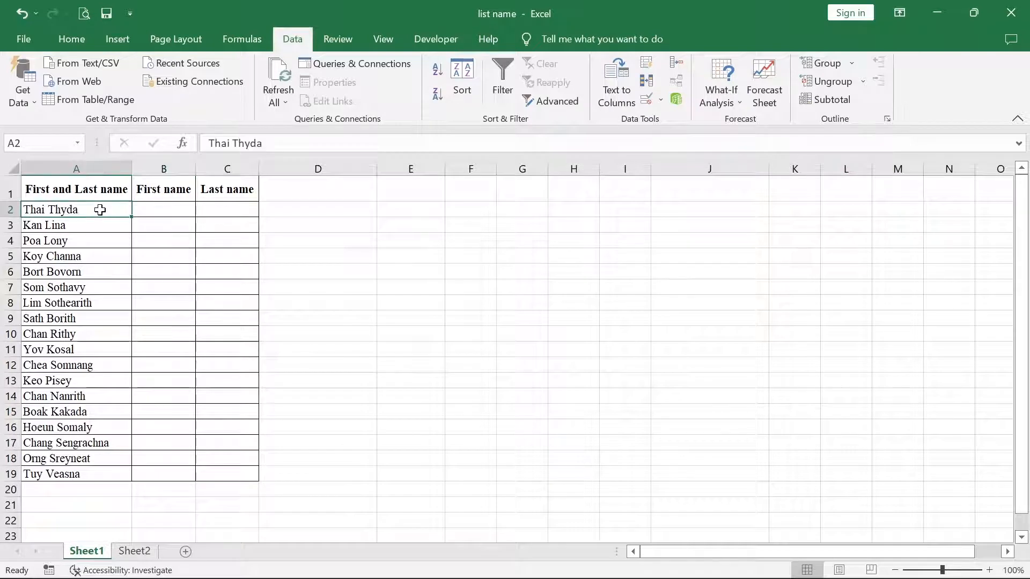
drag(100, 210, 92, 474)
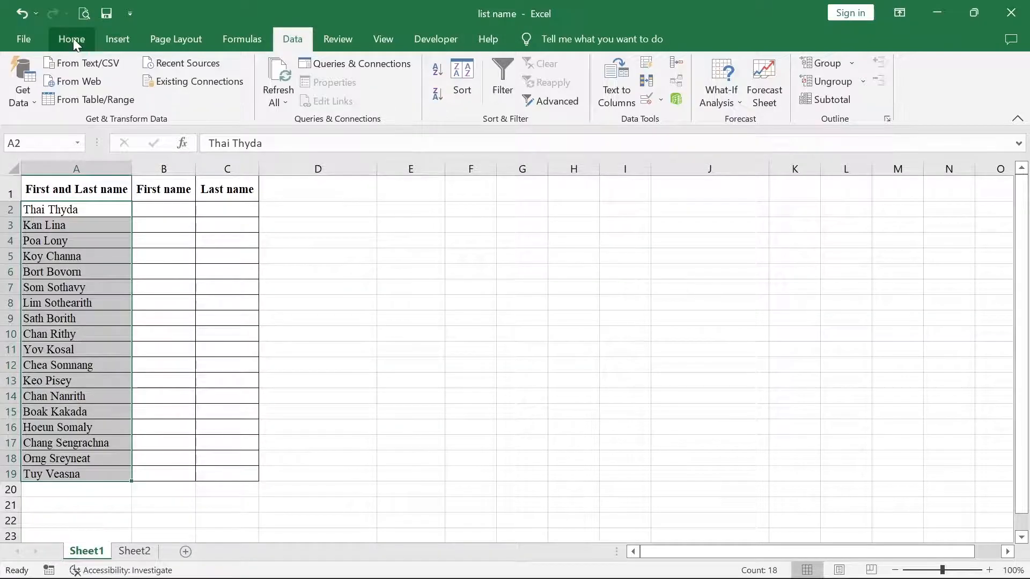
click(73, 41)
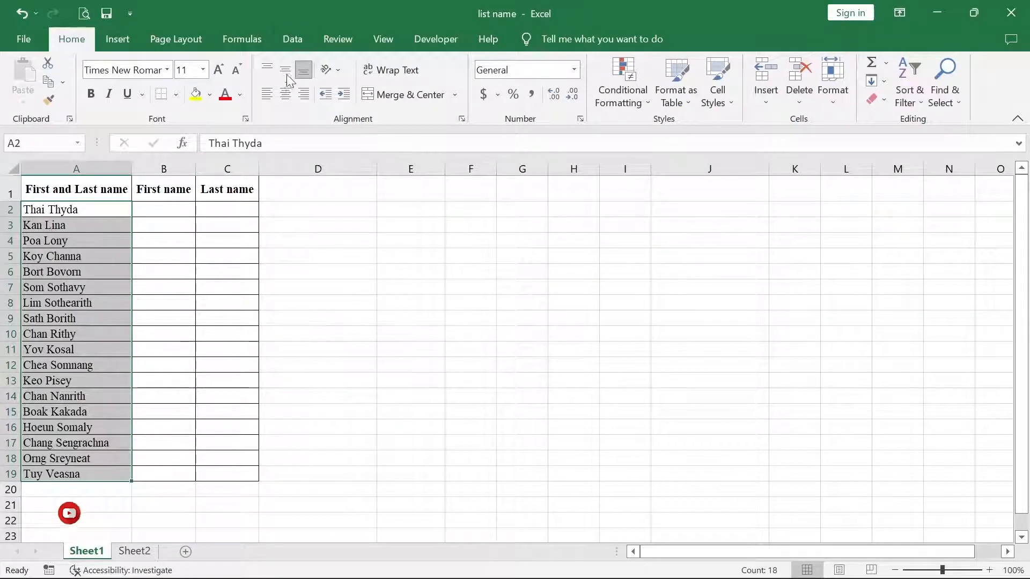
click(293, 39)
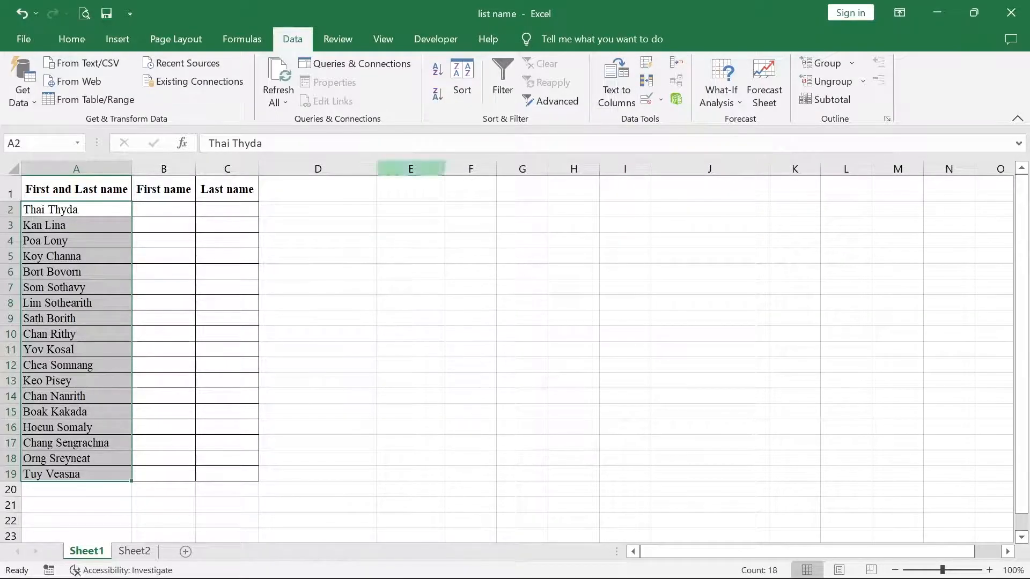
click(616, 75)
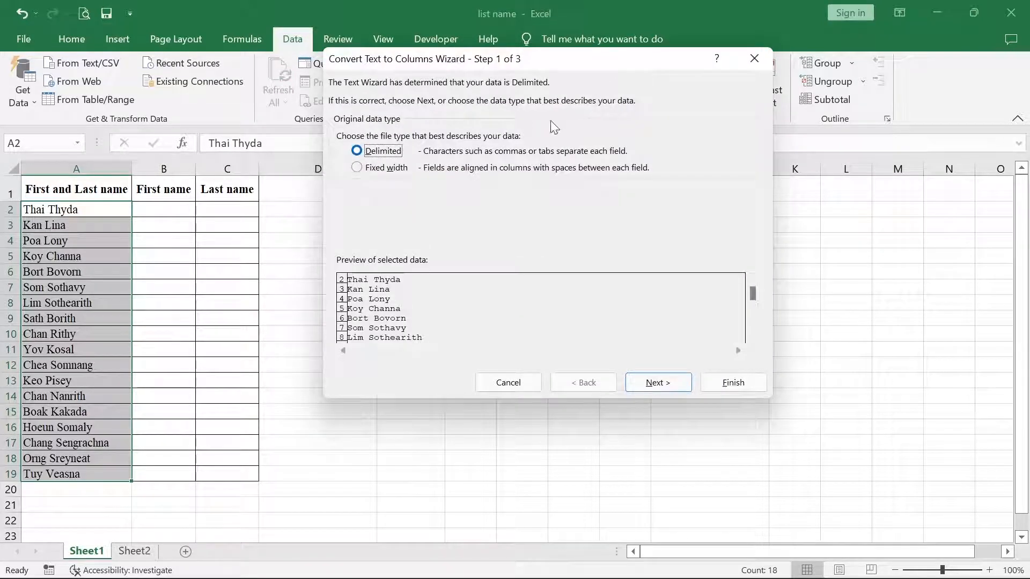
drag(538, 68, 558, 138)
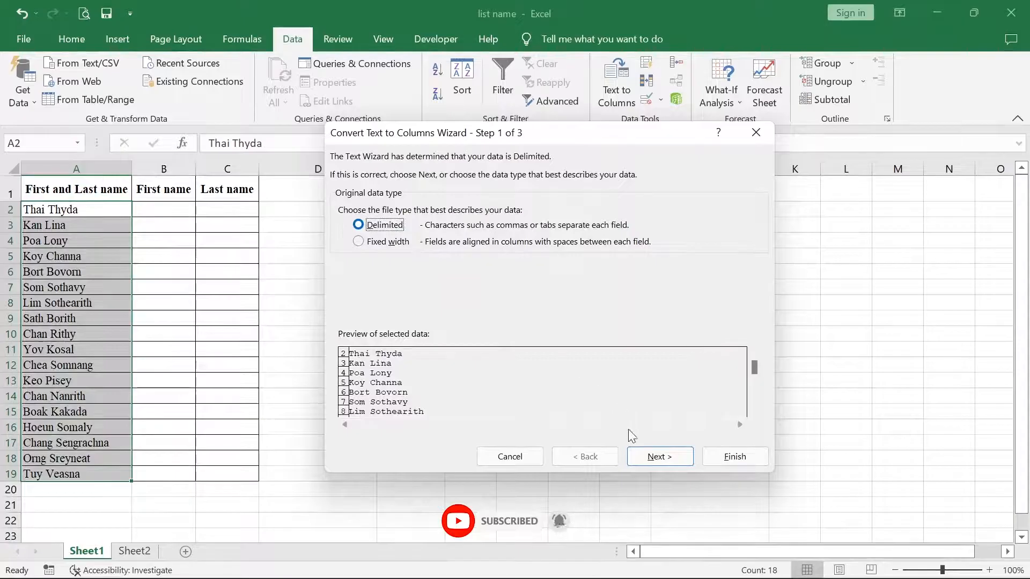
click(653, 460)
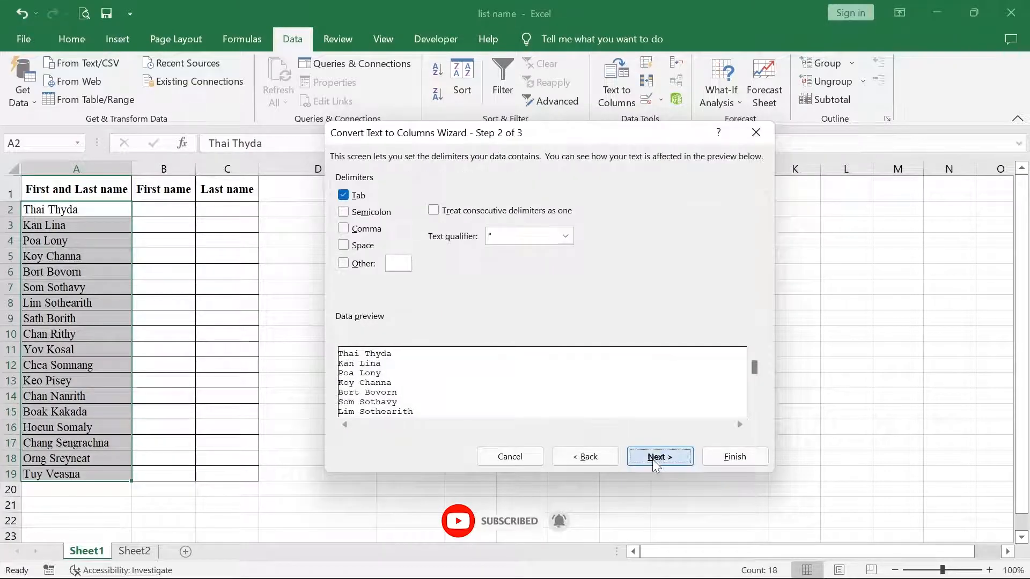
- Turn off the Tab delimiter and set Space as the only delimiter for splitting the names
drag(595, 135, 581, 195)
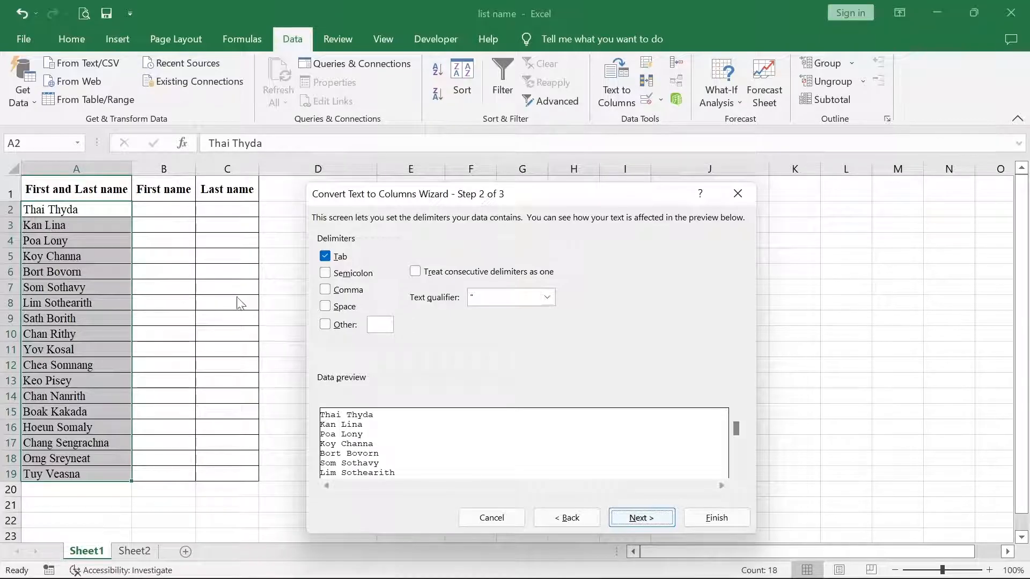
click(325, 273)
click(325, 256)
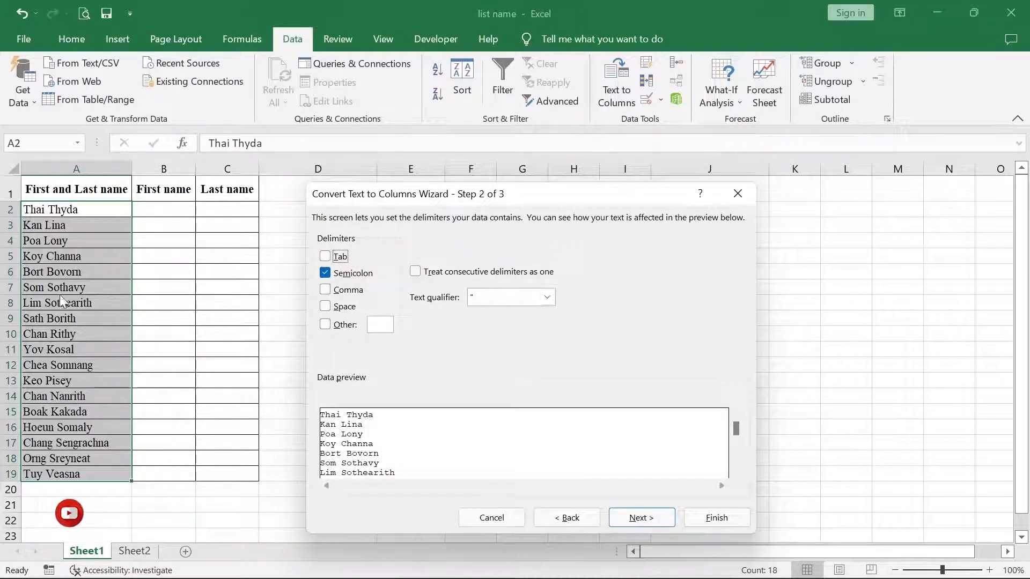
click(325, 273)
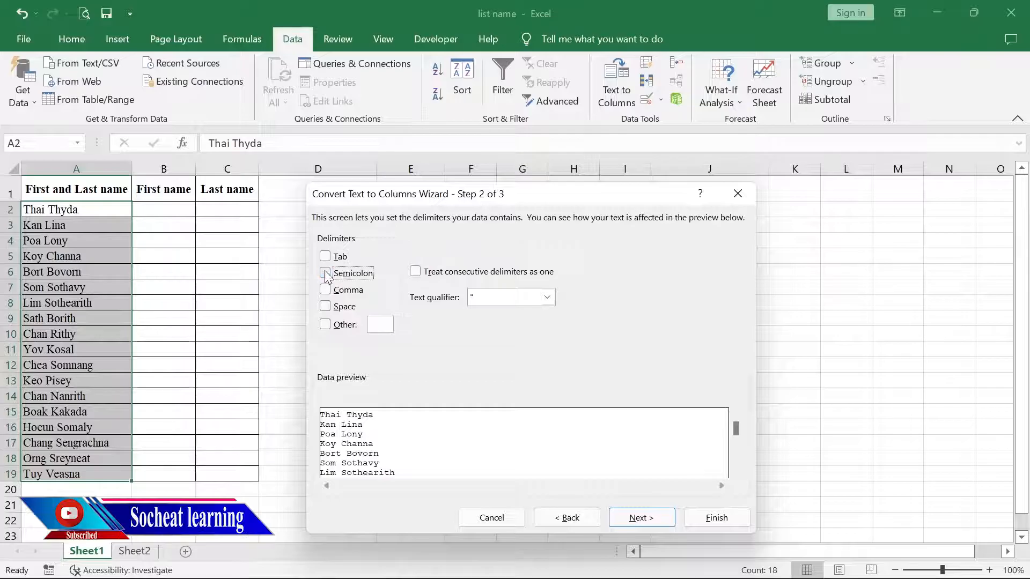
click(325, 290)
click(325, 289)
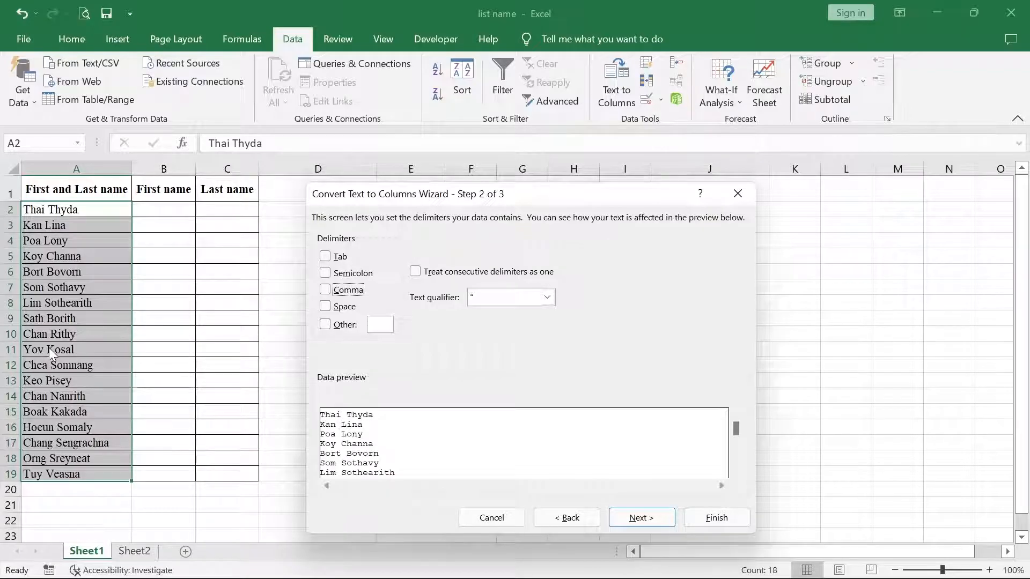
click(326, 307)
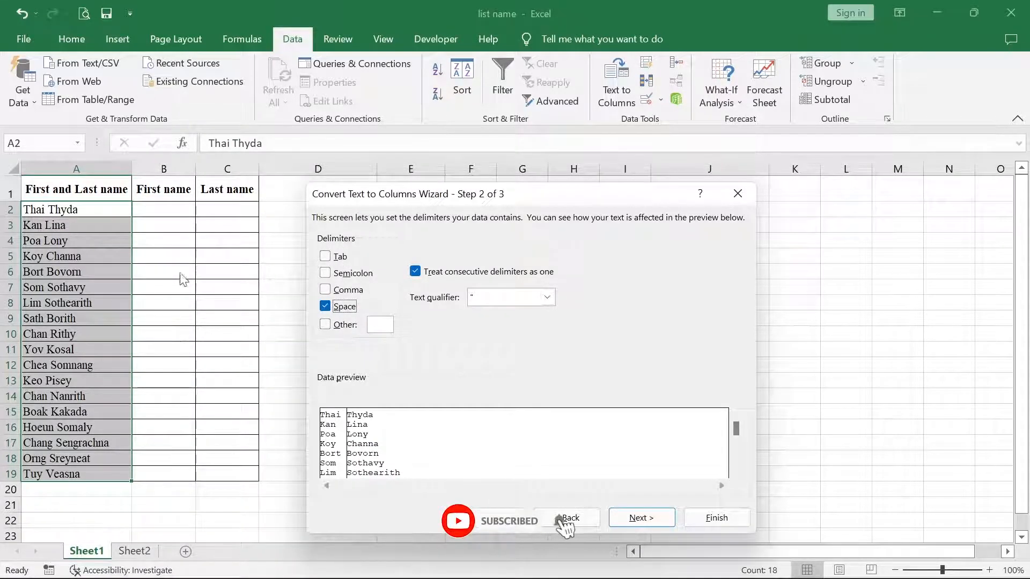
click(325, 325)
click(325, 325)
click(324, 324)
- Proceed to the wizard's final stage and set cell B2 as the destination for the split names
click(641, 517)
drag(550, 196, 698, 185)
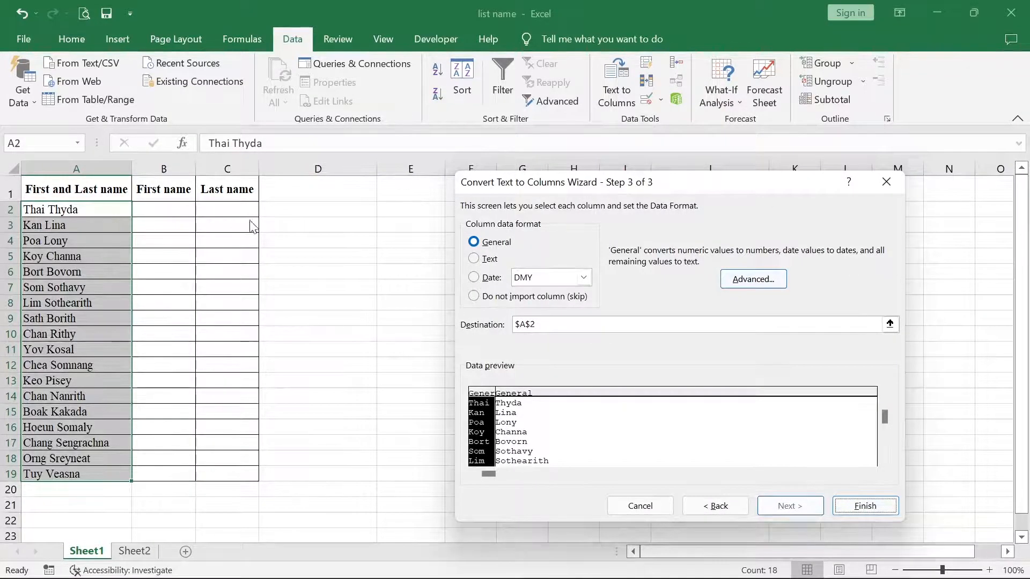
mouse_move(621, 187)
mouse_down()
mouse_move(653, 182)
mouse_move(630, 167)
mouse_move(626, 176)
mouse_up()
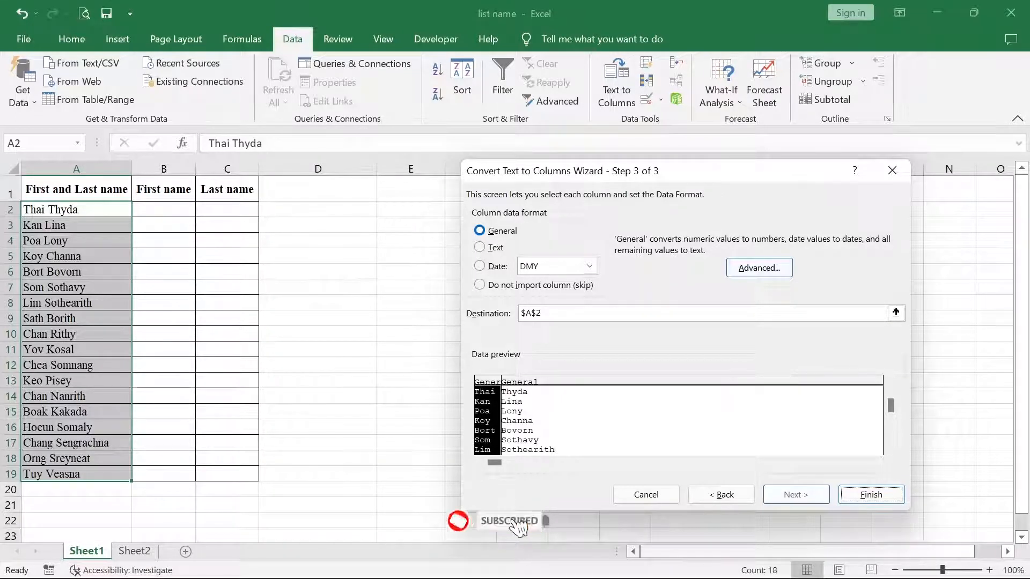
click(900, 316)
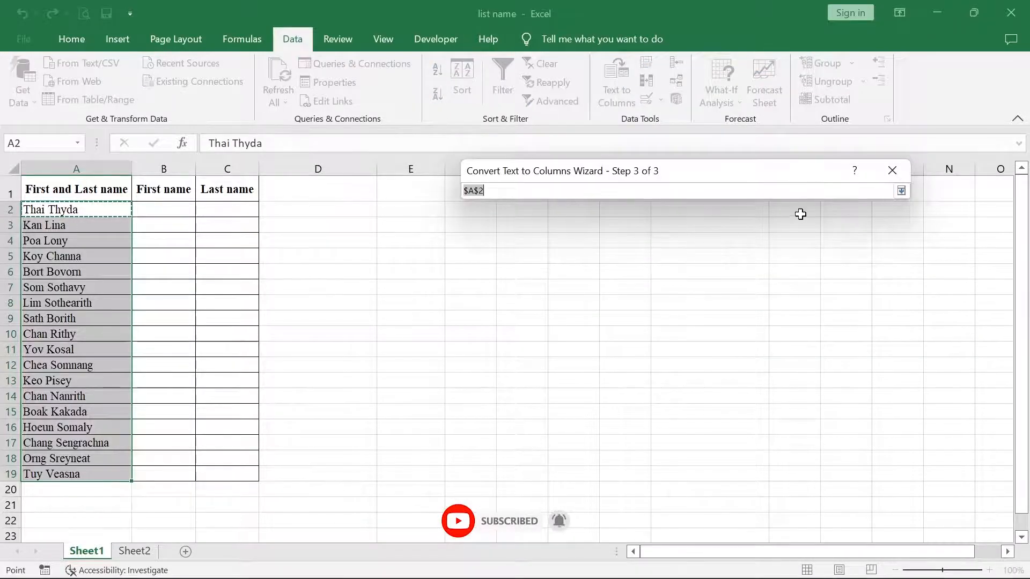
click(173, 208)
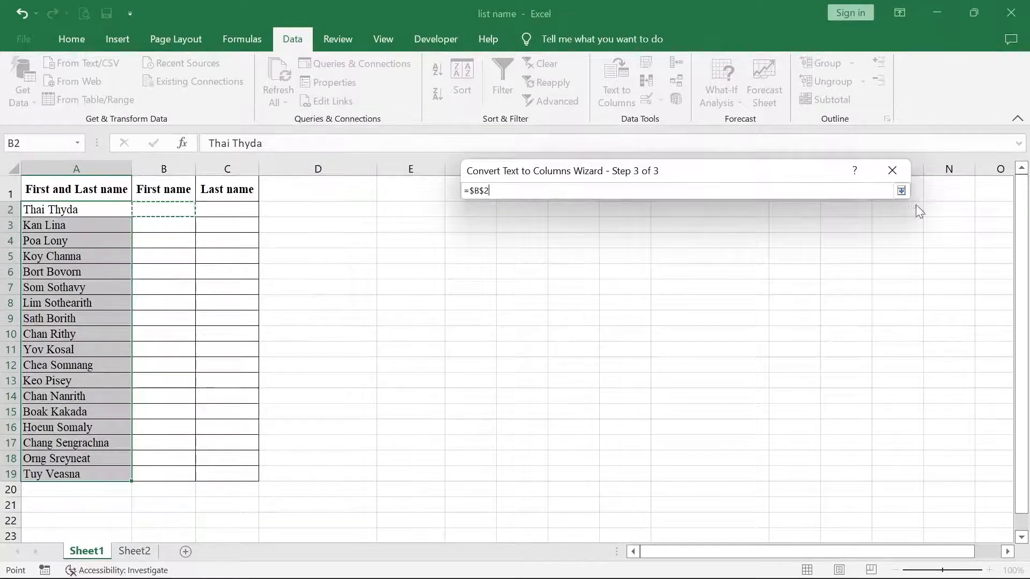
click(901, 191)
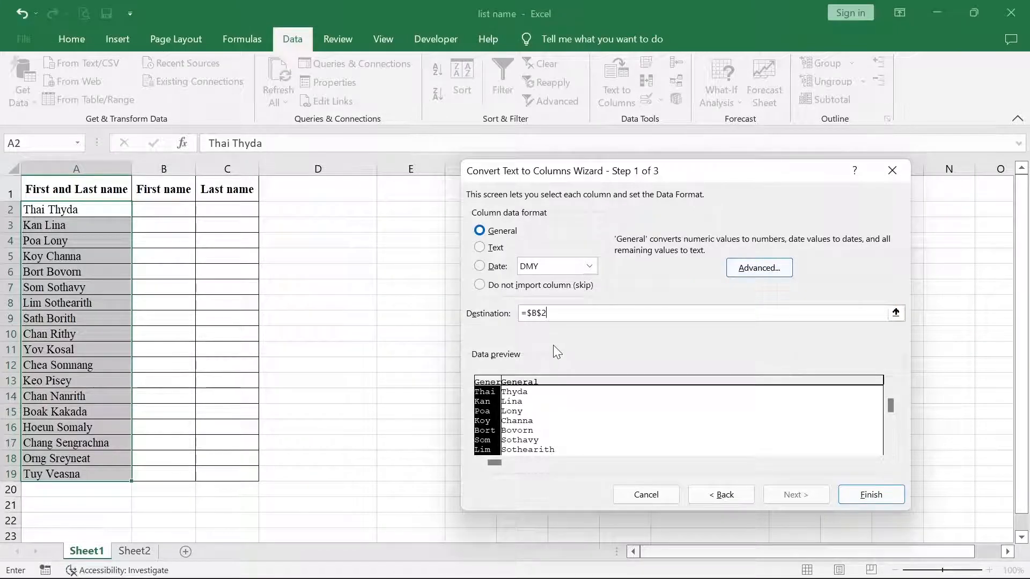
- Finish the split into the First name and Last name columns, replacing the data already there
click(880, 496)
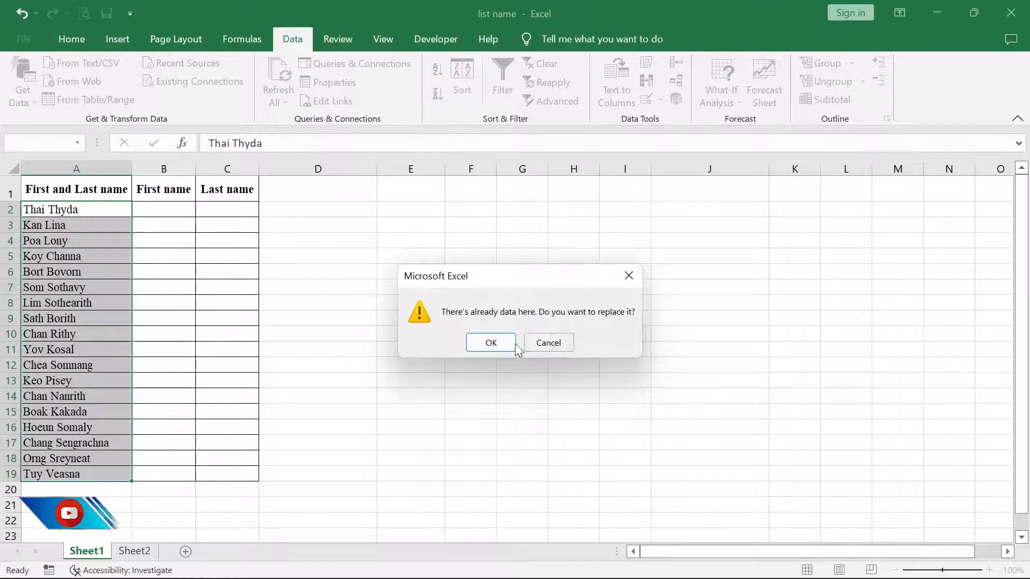
click(491, 342)
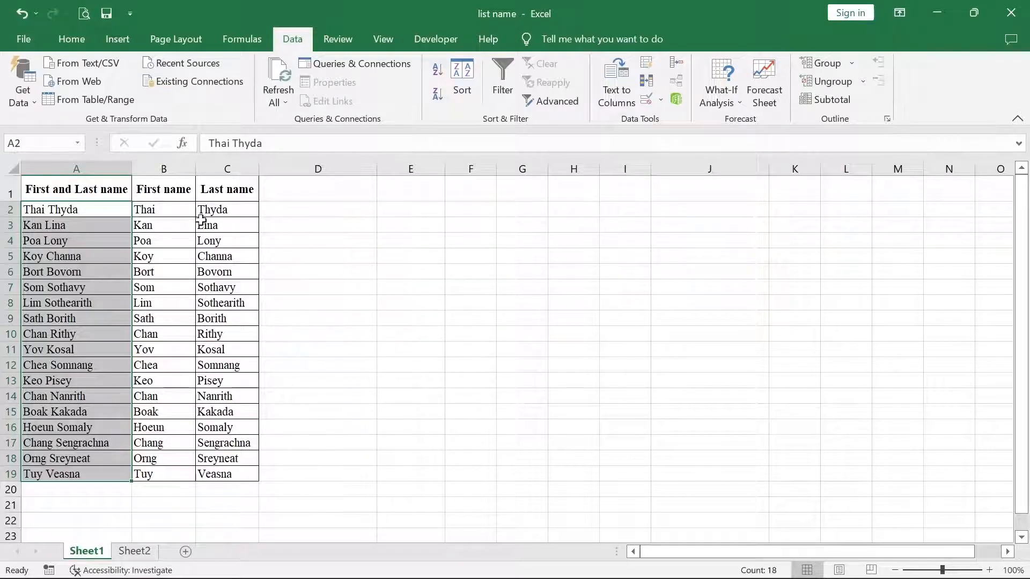
click(499, 212)
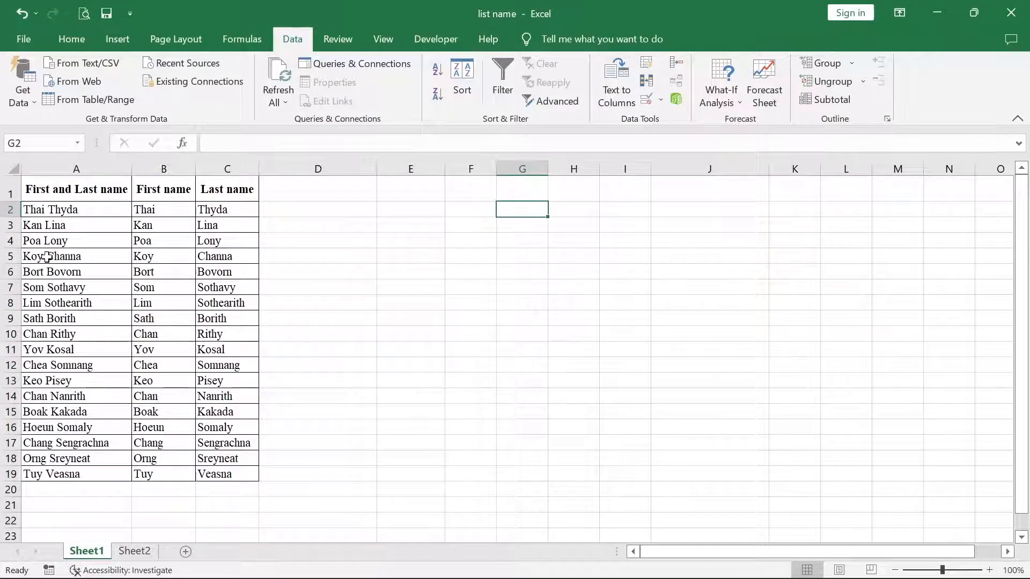
- Run Text to Columns again on the full names in A2:A19, keeping the Delimited type and the Space delimiter
click(68, 209)
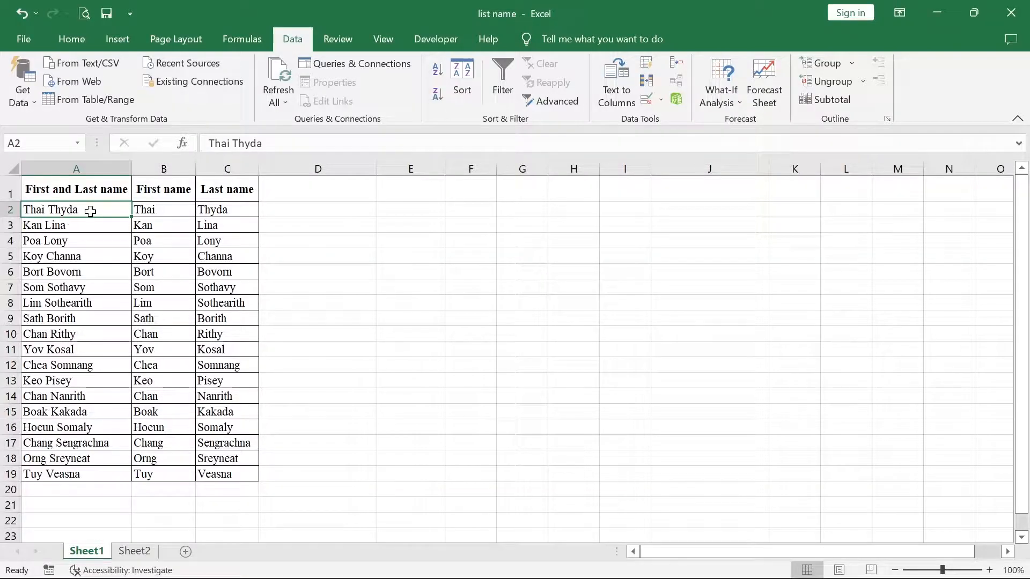
drag(80, 210, 98, 469)
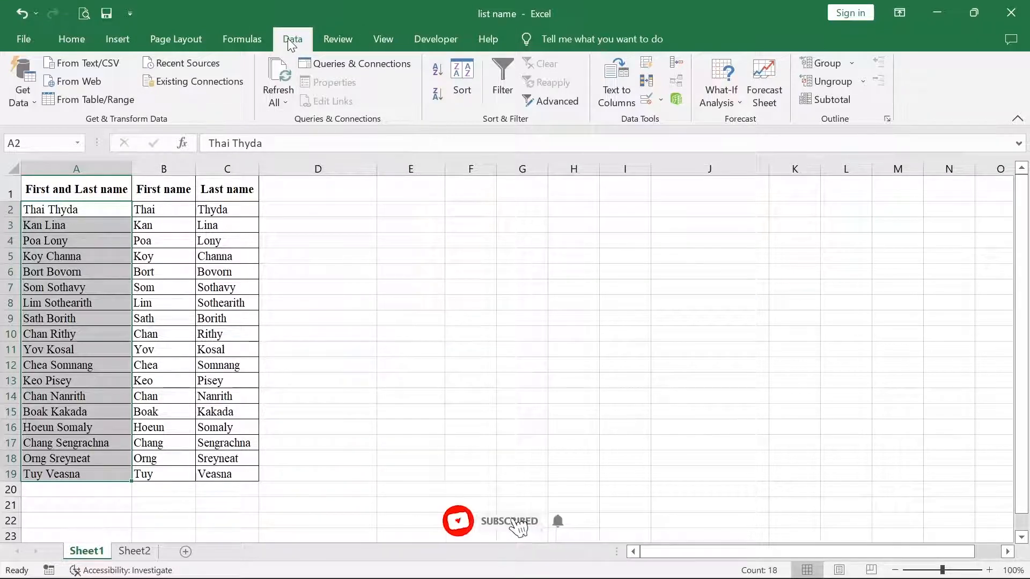
click(616, 82)
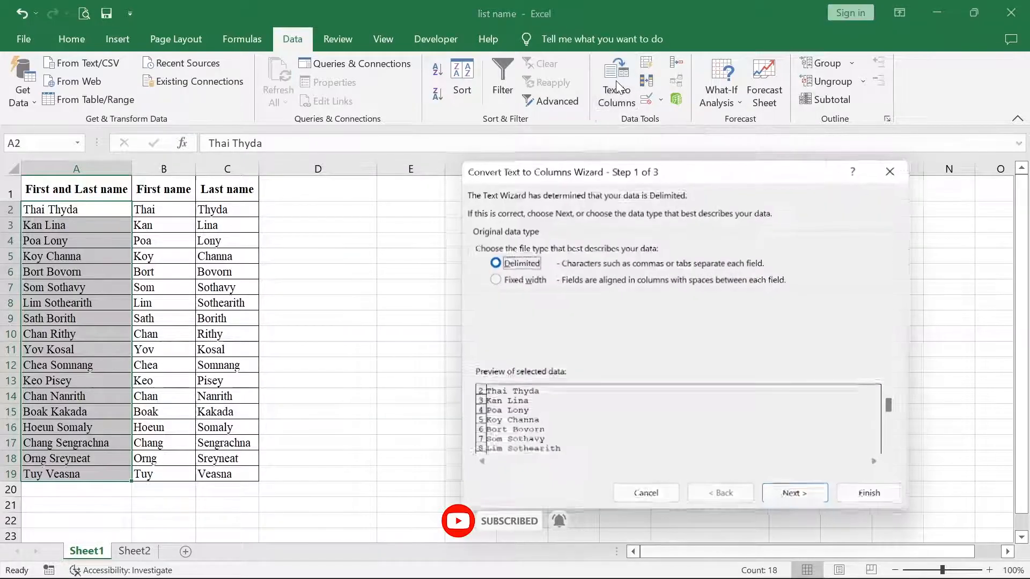
drag(646, 179, 552, 130)
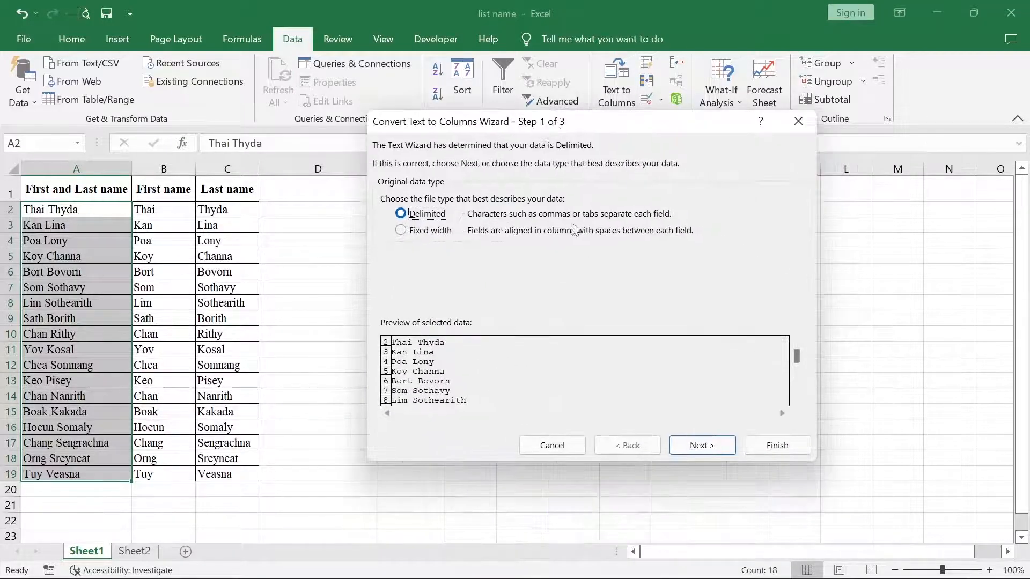
click(704, 447)
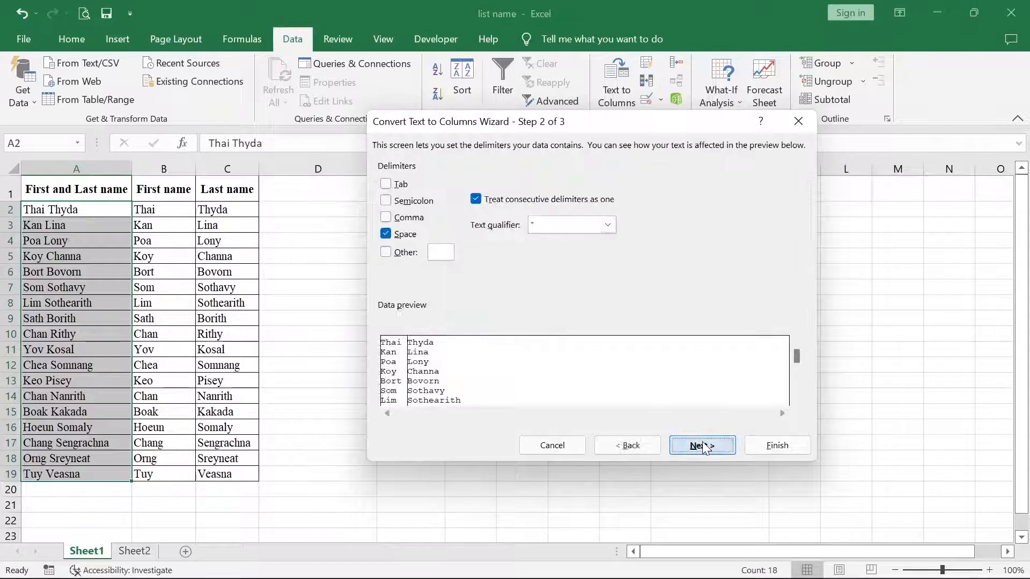
drag(611, 121, 755, 127)
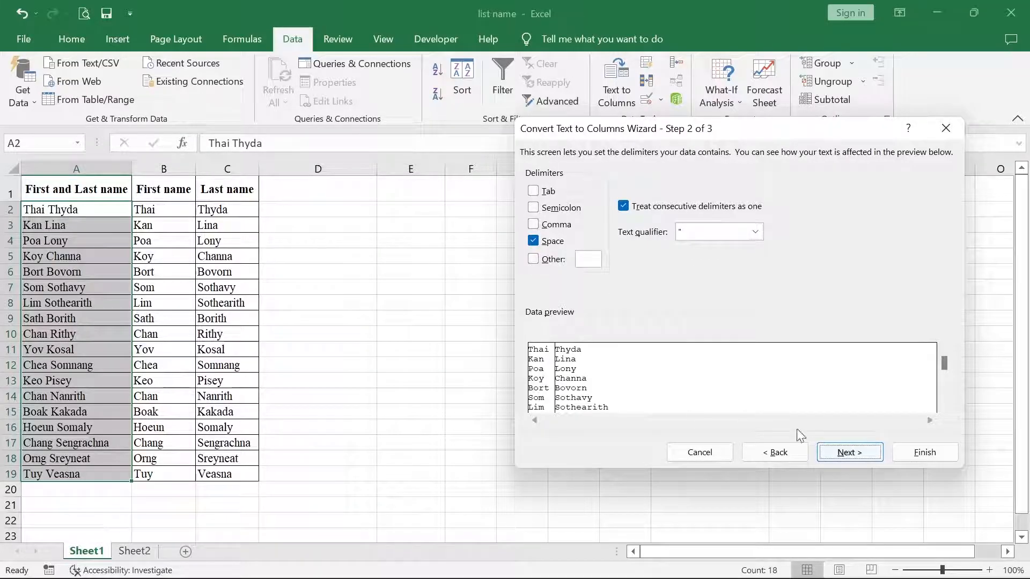
click(851, 452)
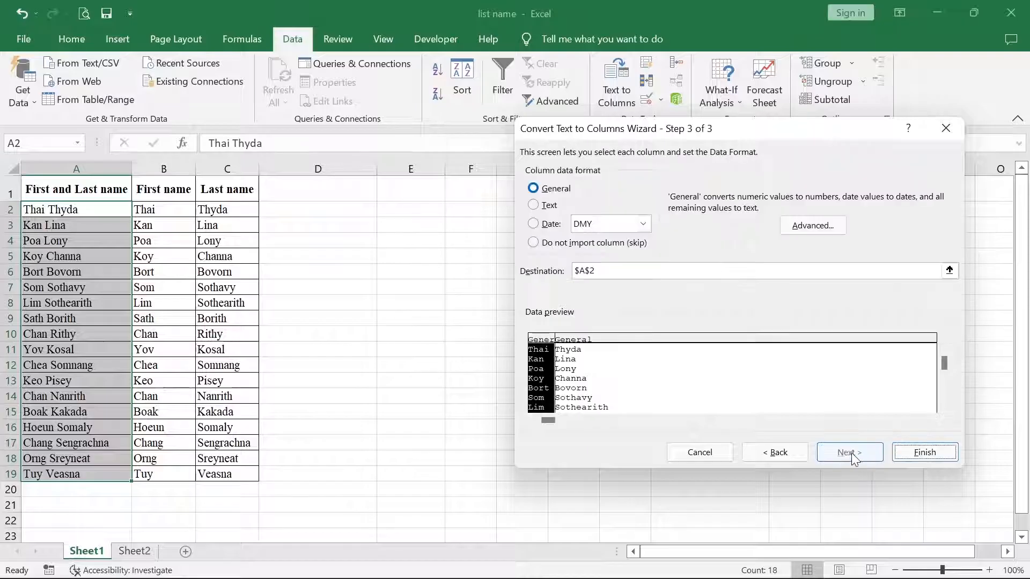
- Set the destination of the second split to cell E1 and finish the conversion
drag(803, 133, 763, 170)
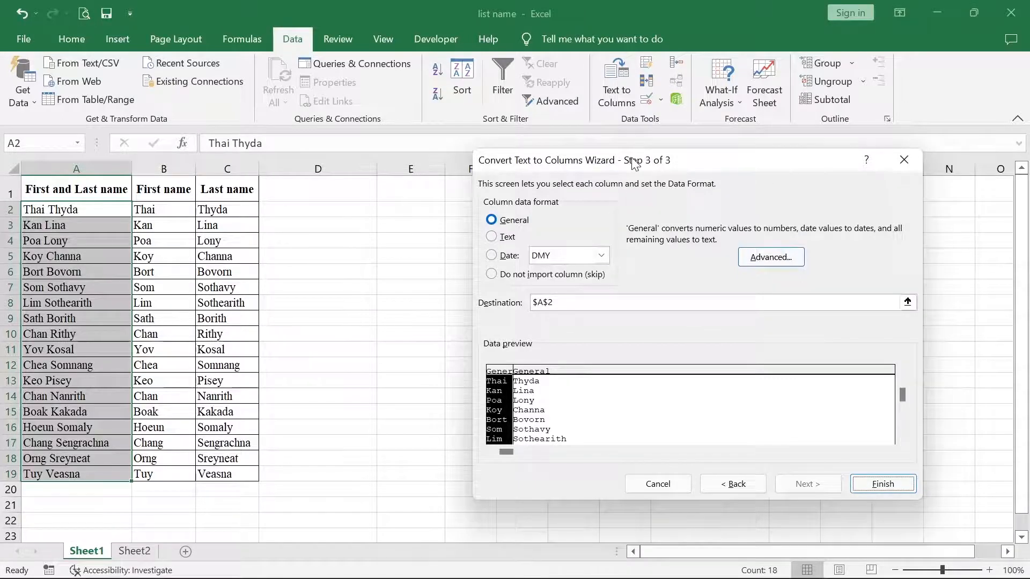
drag(634, 160, 718, 159)
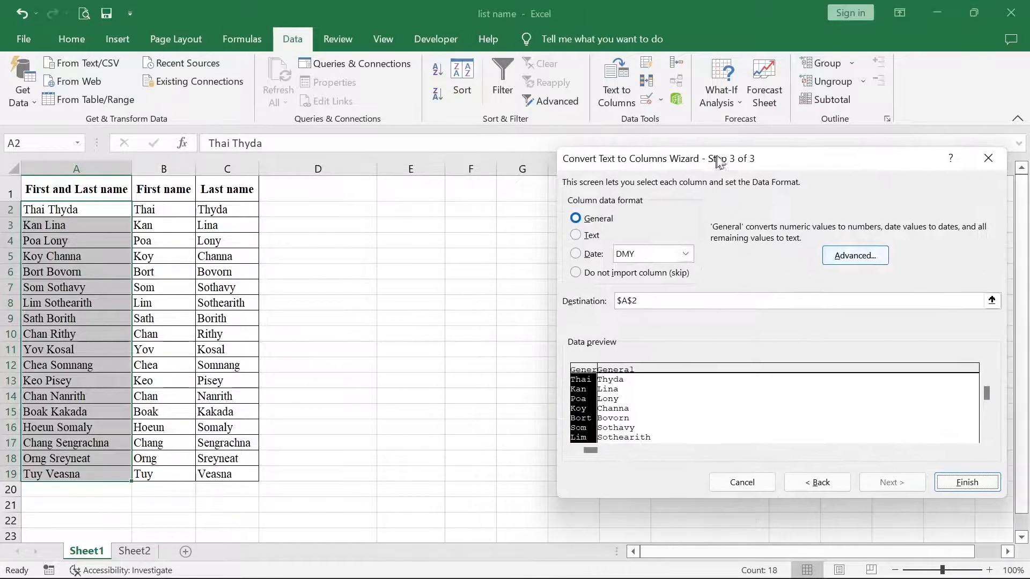
click(991, 301)
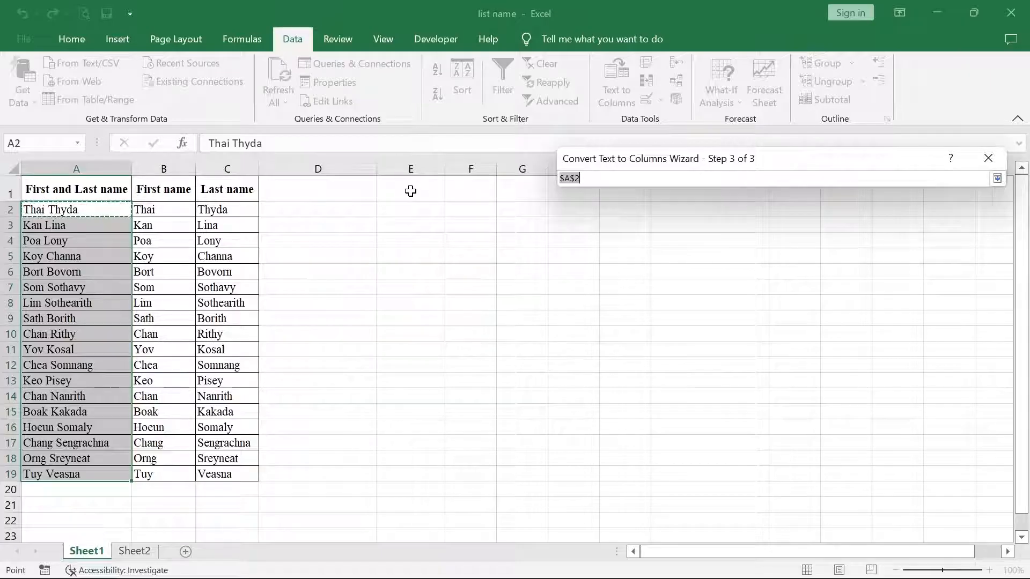
click(411, 191)
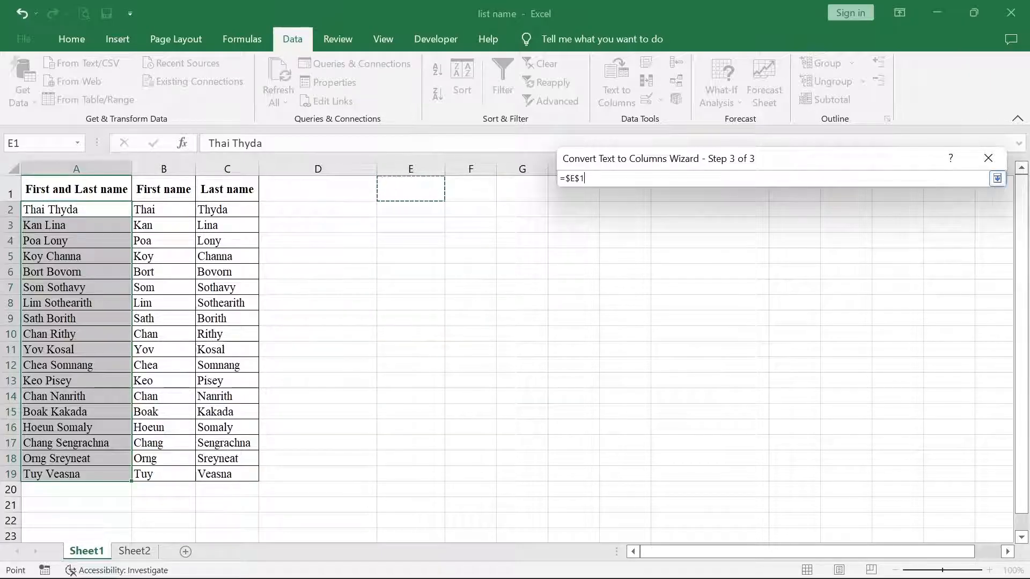
click(997, 179)
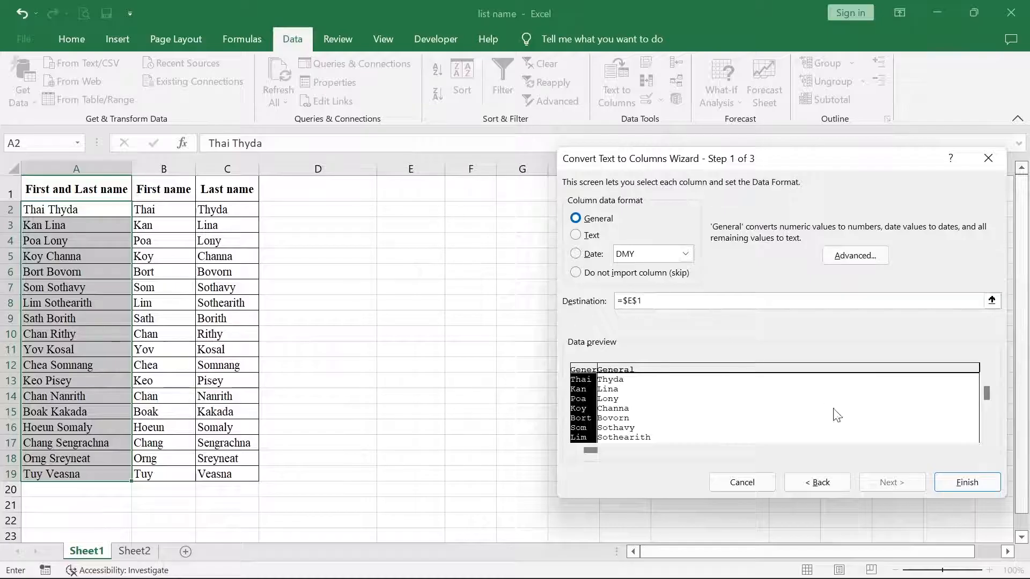
click(983, 483)
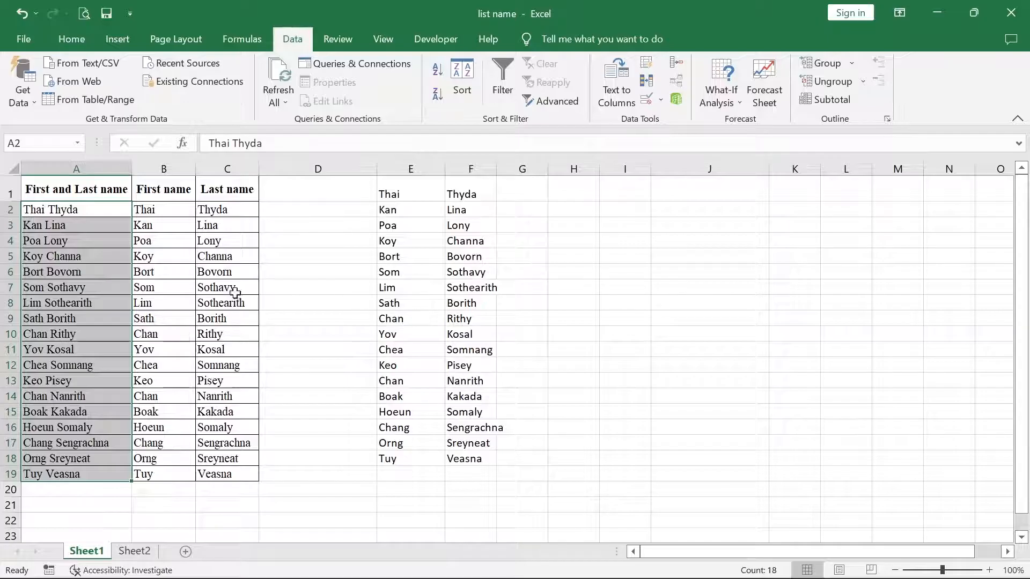
click(171, 211)
click(202, 209)
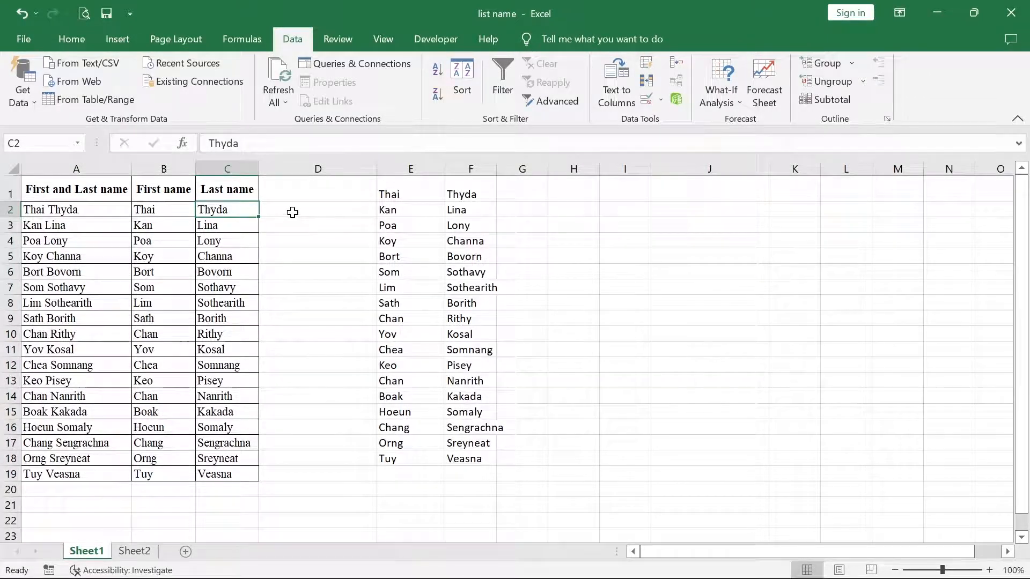
click(168, 214)
click(215, 209)
click(60, 209)
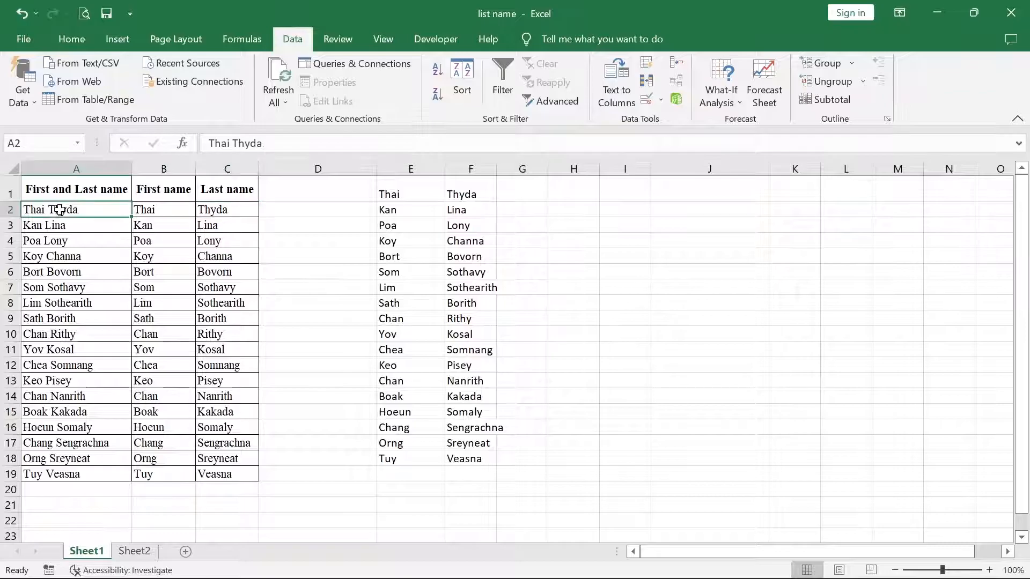
- Begin a CONCATENATE formula in cell D2, beside the first row of split names
click(309, 212)
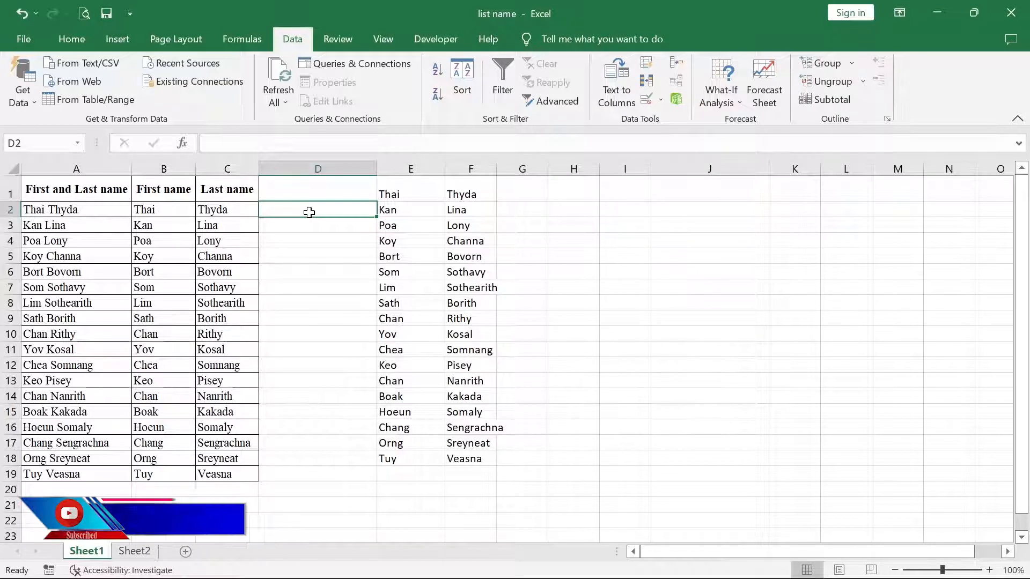
text(=)
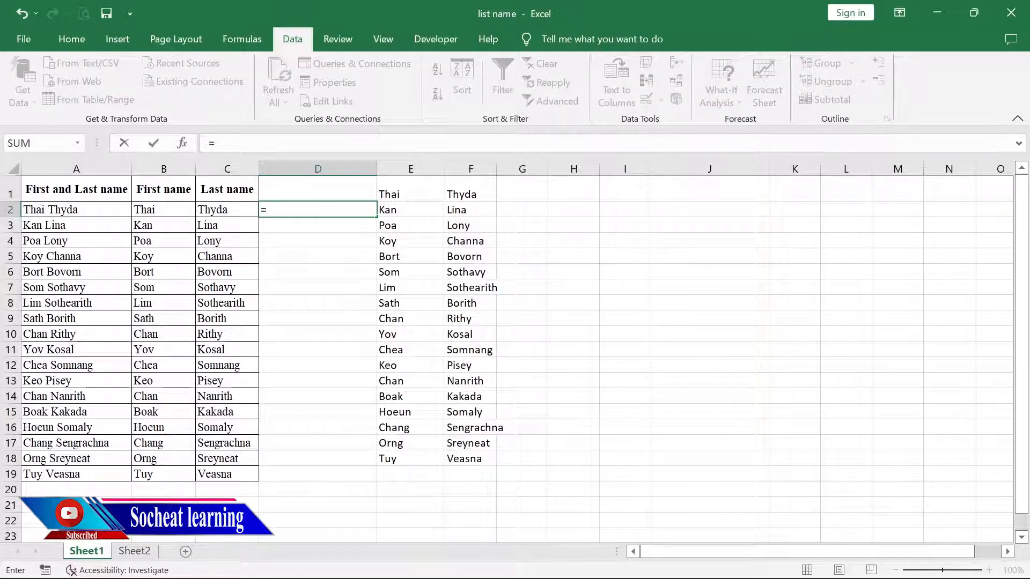
text(ca)
key(BackSpace)
key(BackSpace)
text(c)
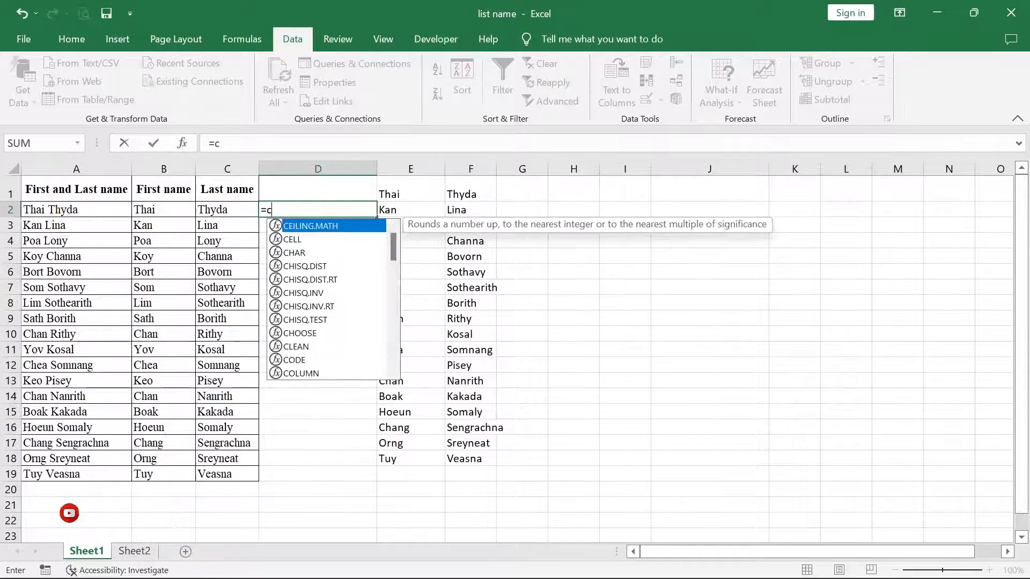
text(onca)
double_click(314, 240)
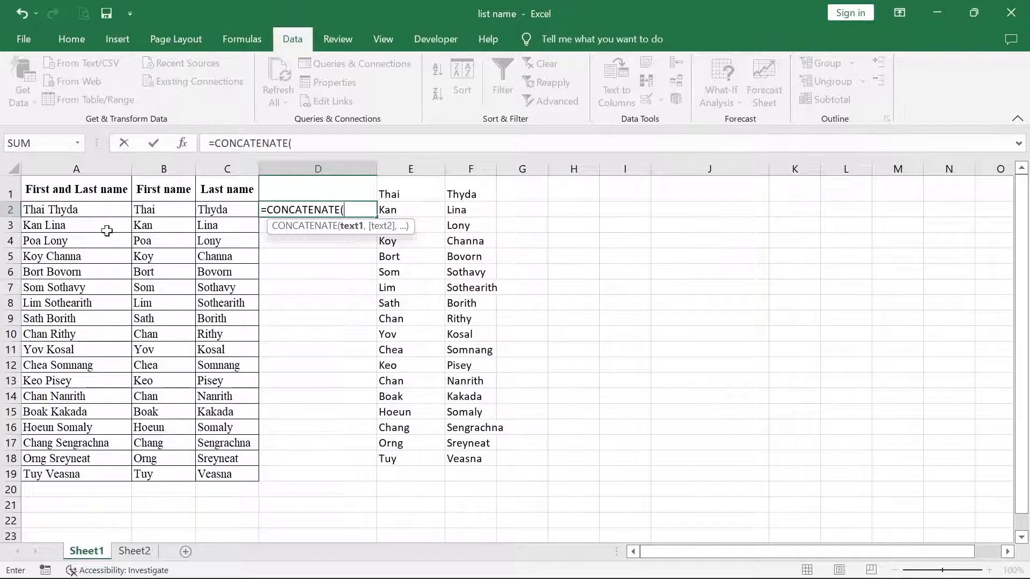
click(74, 212)
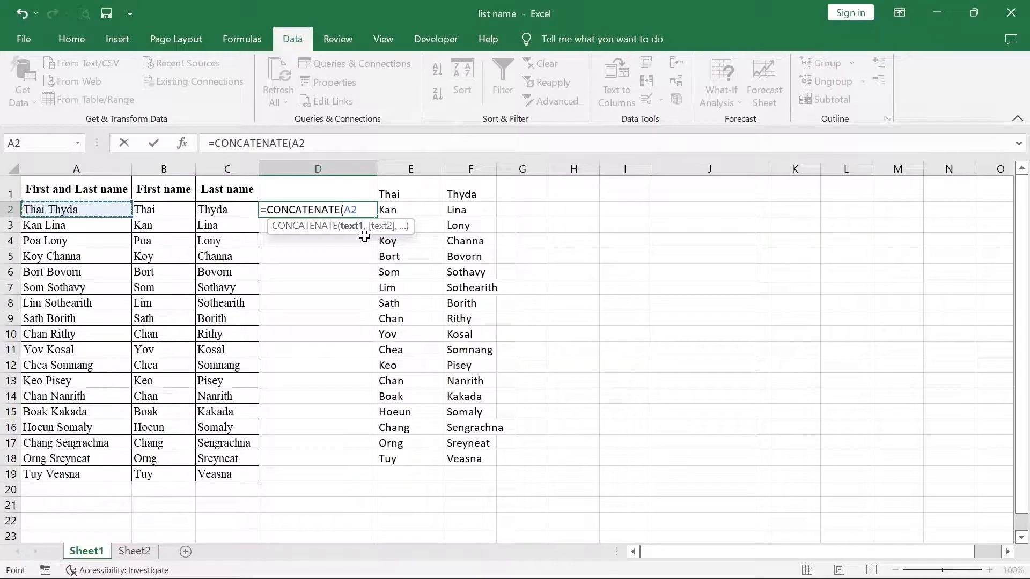
text(,)
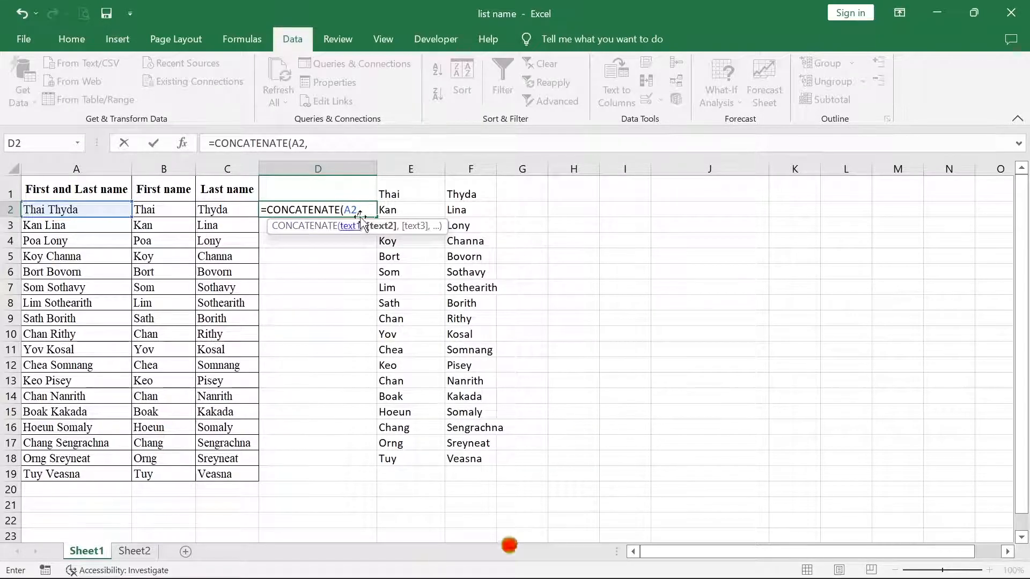
drag(360, 210, 343, 209)
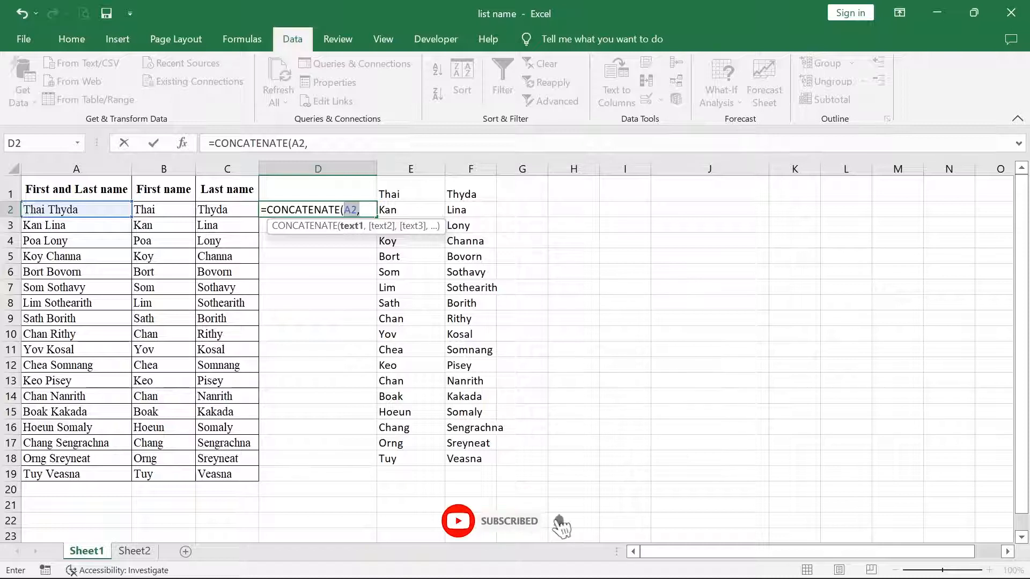
key(BackSpace)
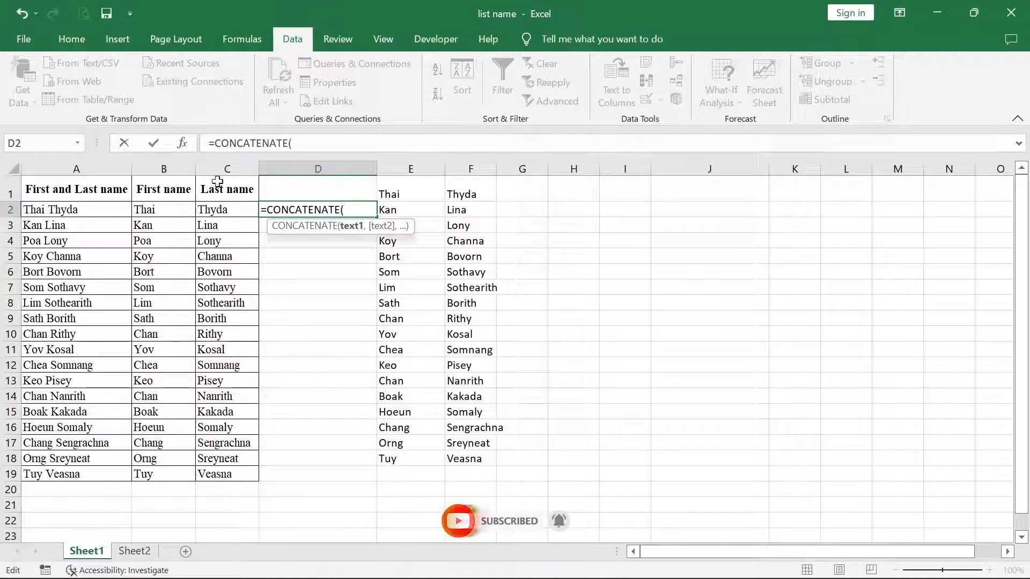
- Complete the D2 formula as =CONCATENATE(B2,C2) to join the first and last name
click(172, 211)
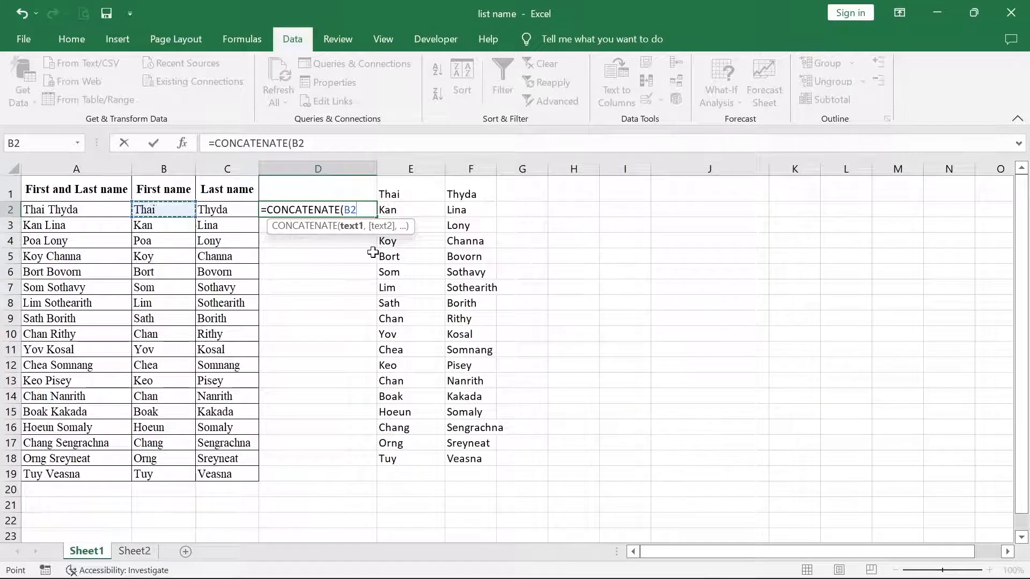
text(,)
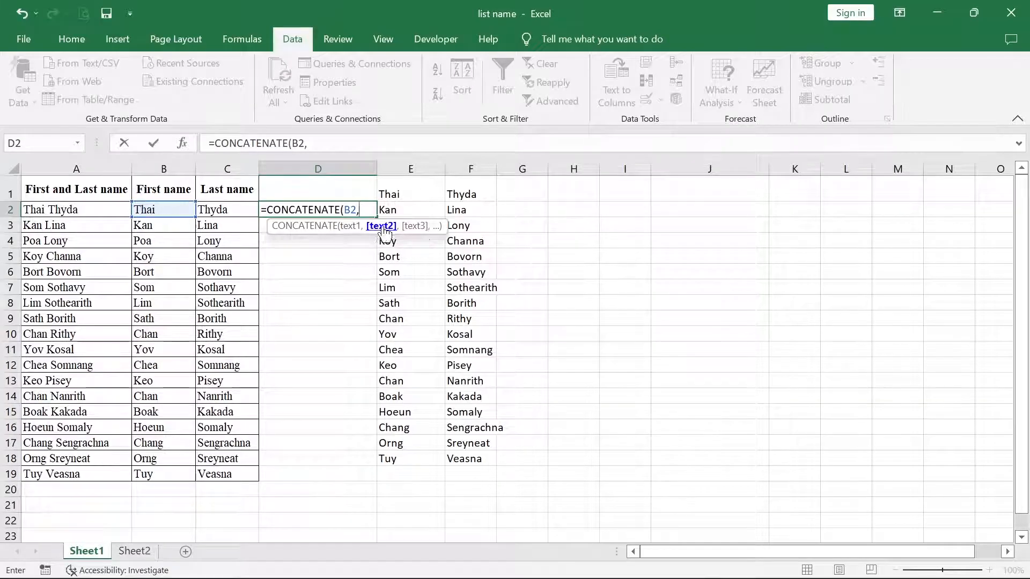
click(231, 211)
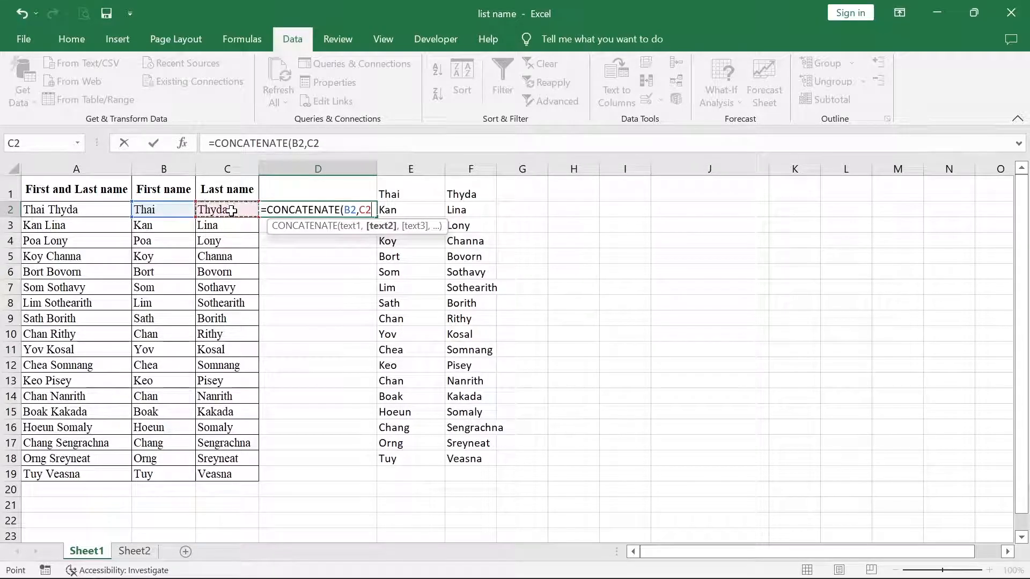
text())
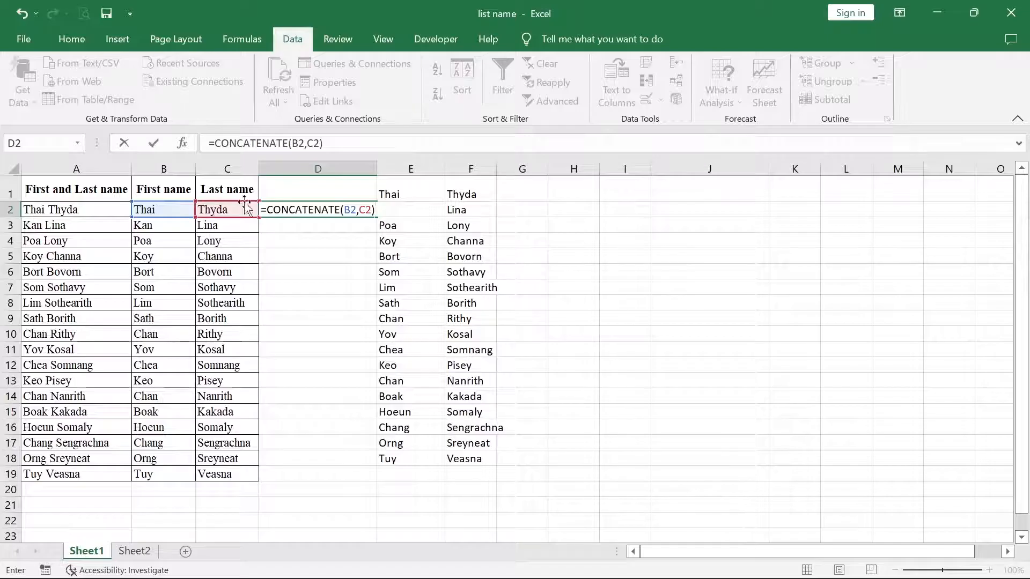
key(Return)
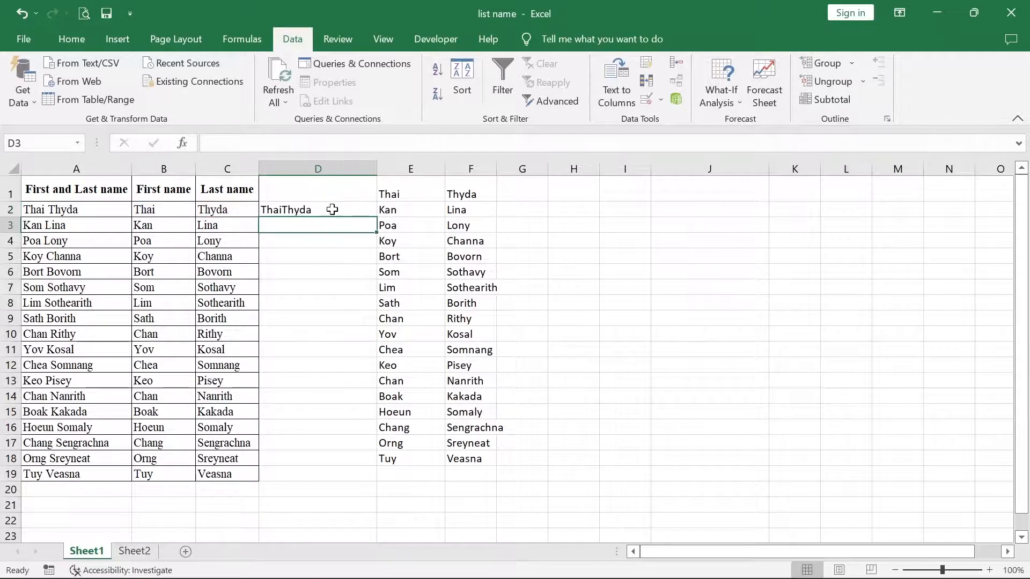
- Compare the joined name in D2 with the original full name in A2 and the split names in B2 and C2
click(336, 208)
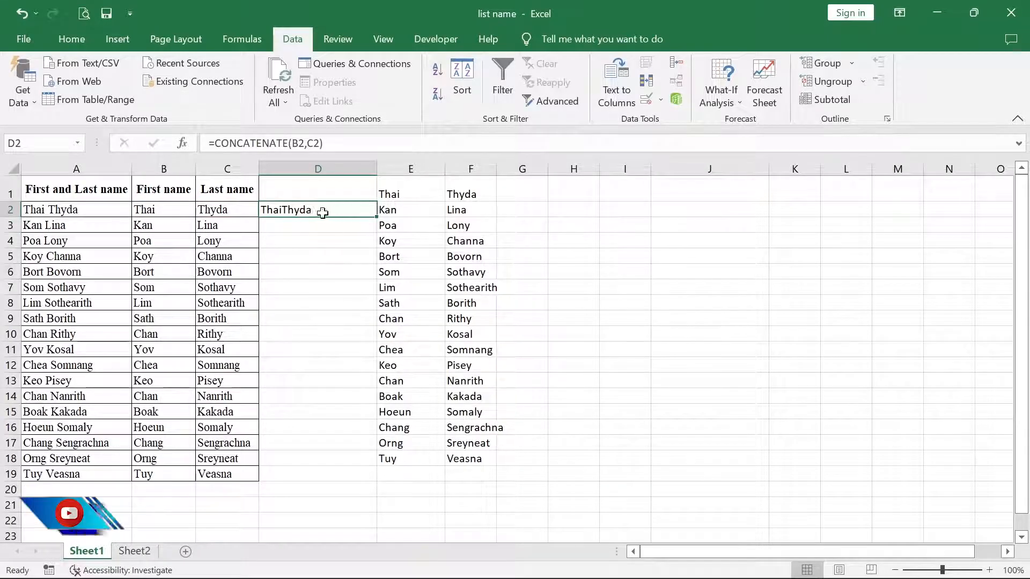
click(325, 227)
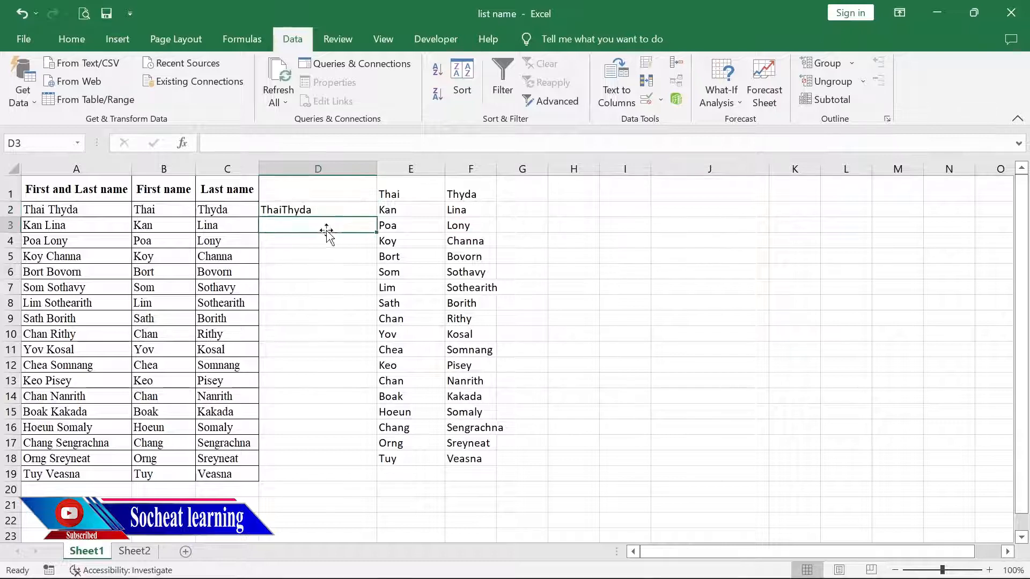
click(317, 211)
click(66, 212)
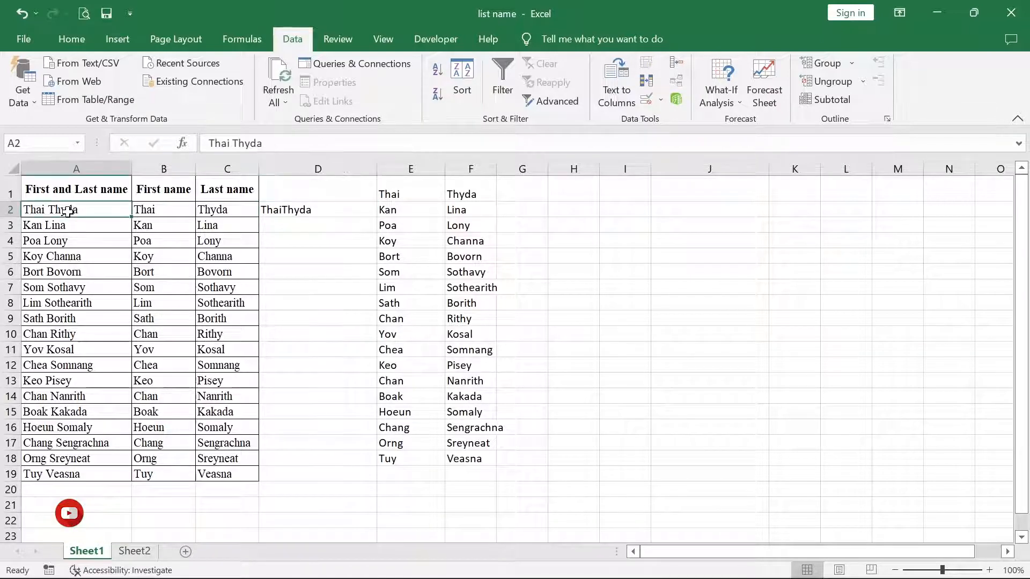
click(178, 211)
click(218, 210)
click(313, 210)
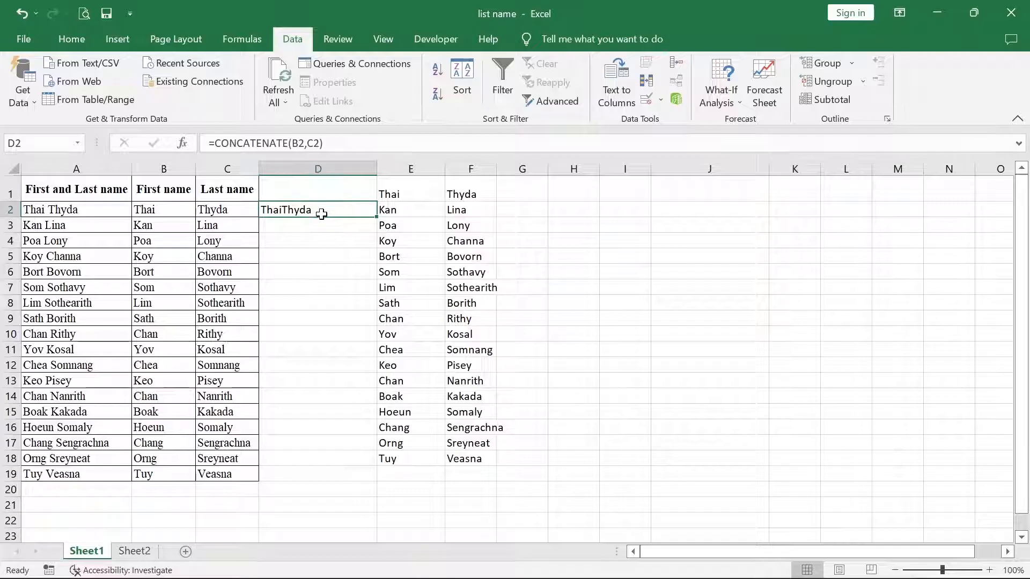
click(316, 225)
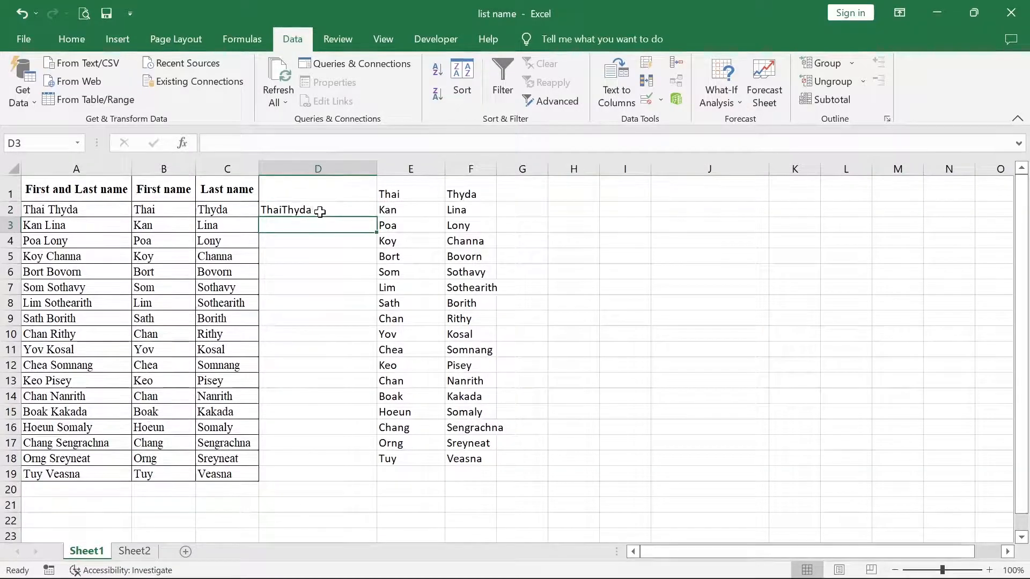
click(318, 211)
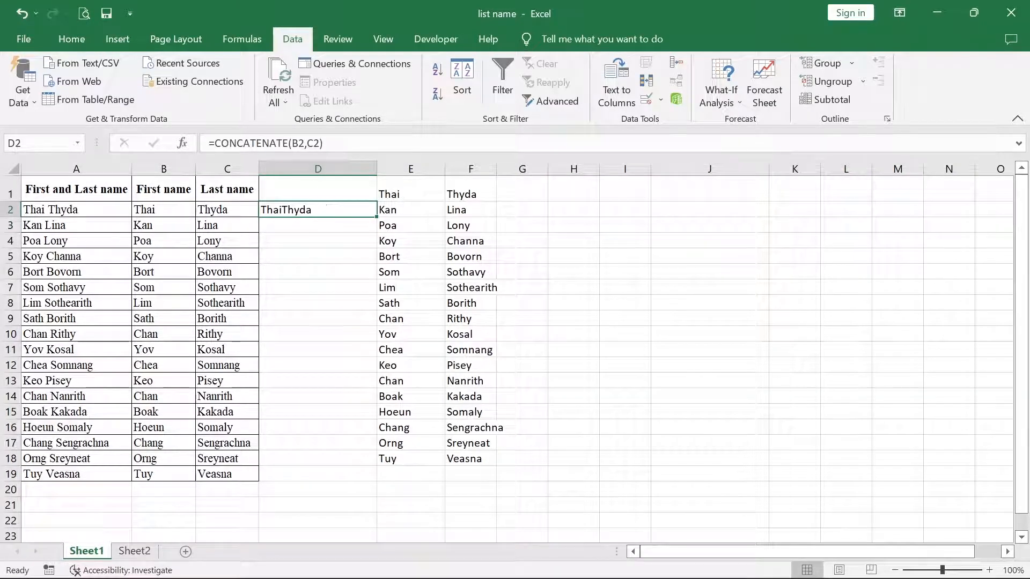
- Edit the D2 formula to =CONCATENATE(B2," ",C2), adding a space between the two names
double_click(326, 209)
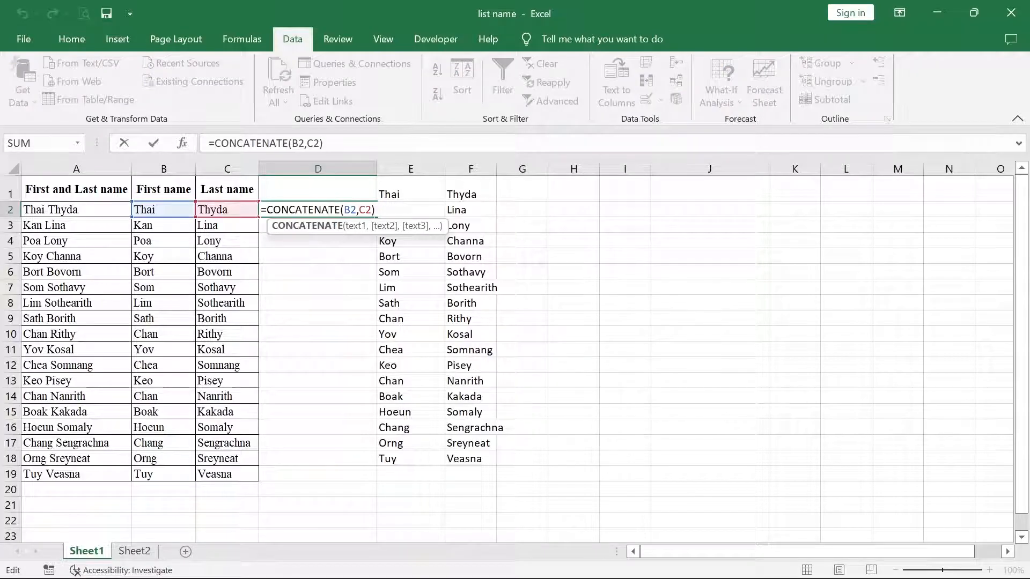
click(359, 210)
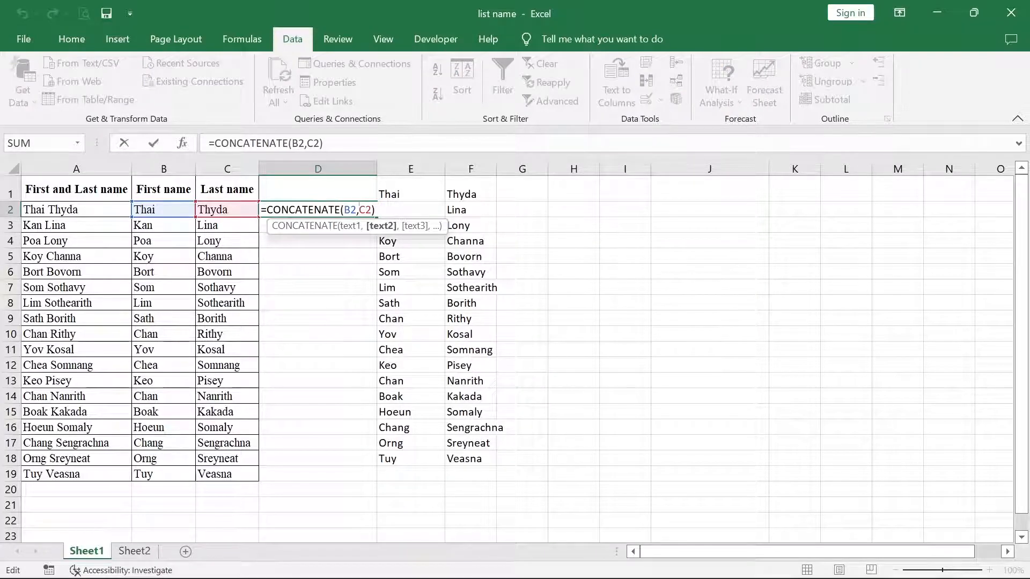
text(")
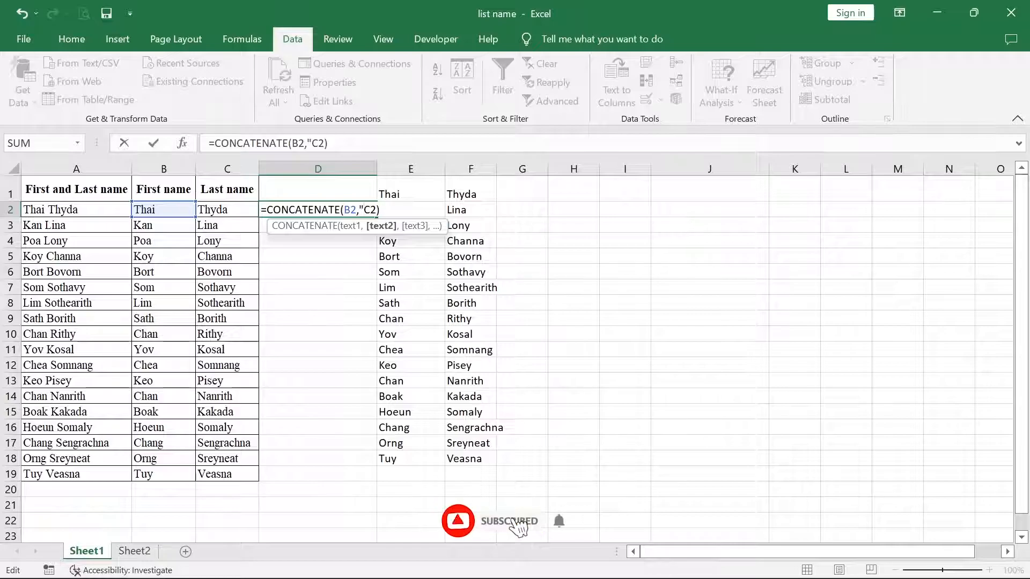
text(")
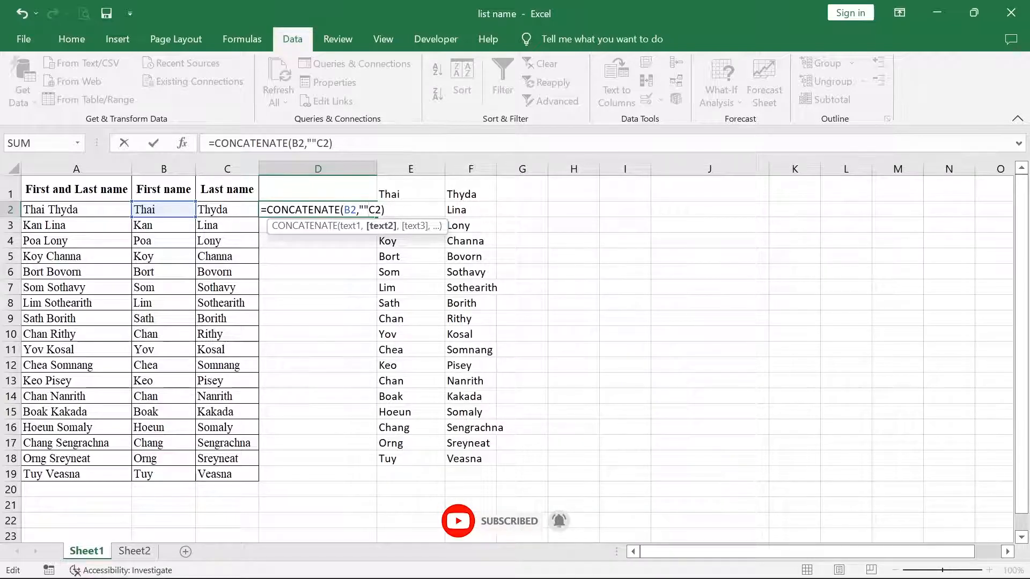
text(,)
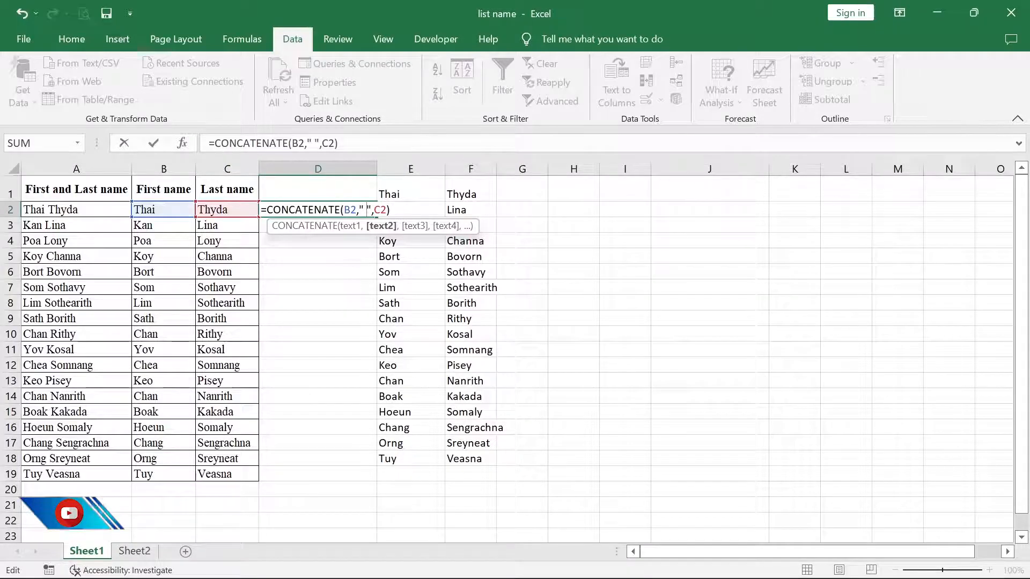
key(Return)
- Check the joined name in D2 and its formula against the original full name in A2
click(332, 211)
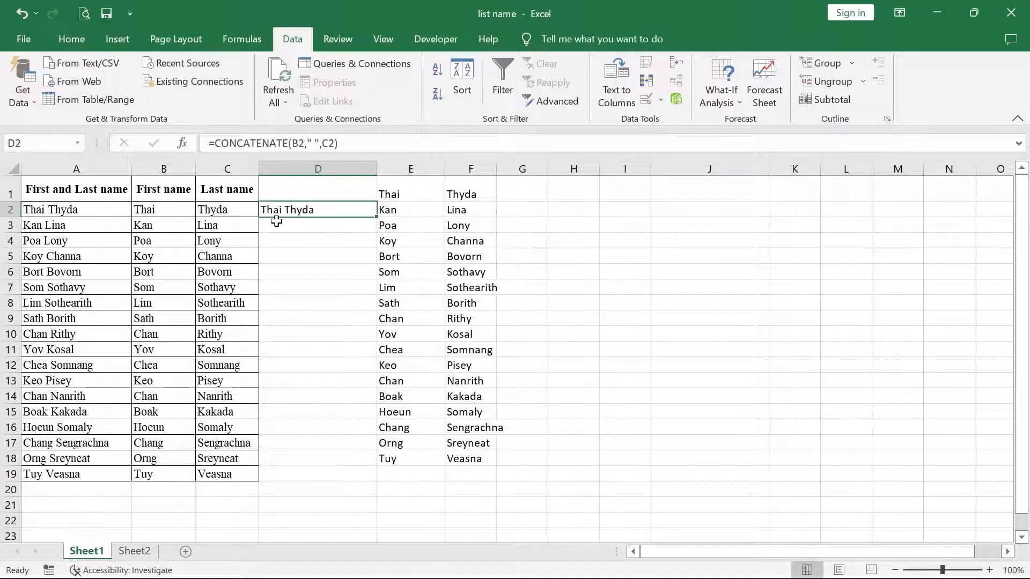
click(95, 211)
click(303, 224)
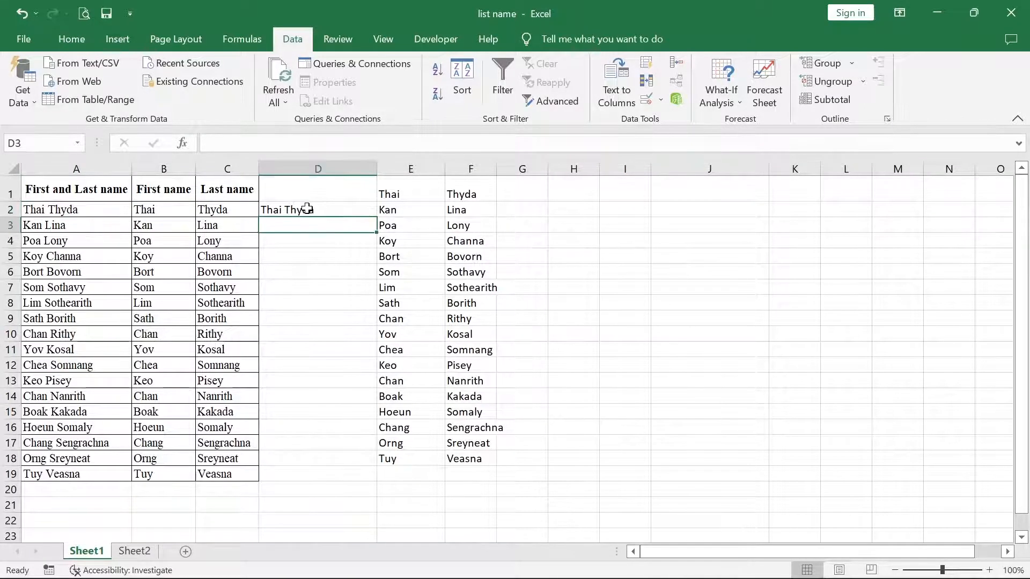
click(307, 208)
click(294, 226)
click(294, 238)
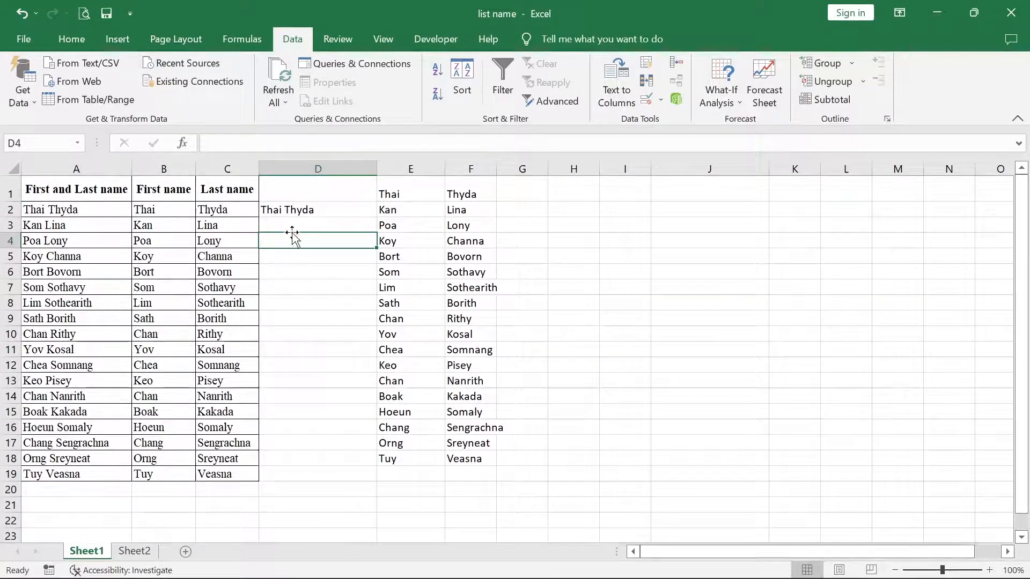
click(293, 224)
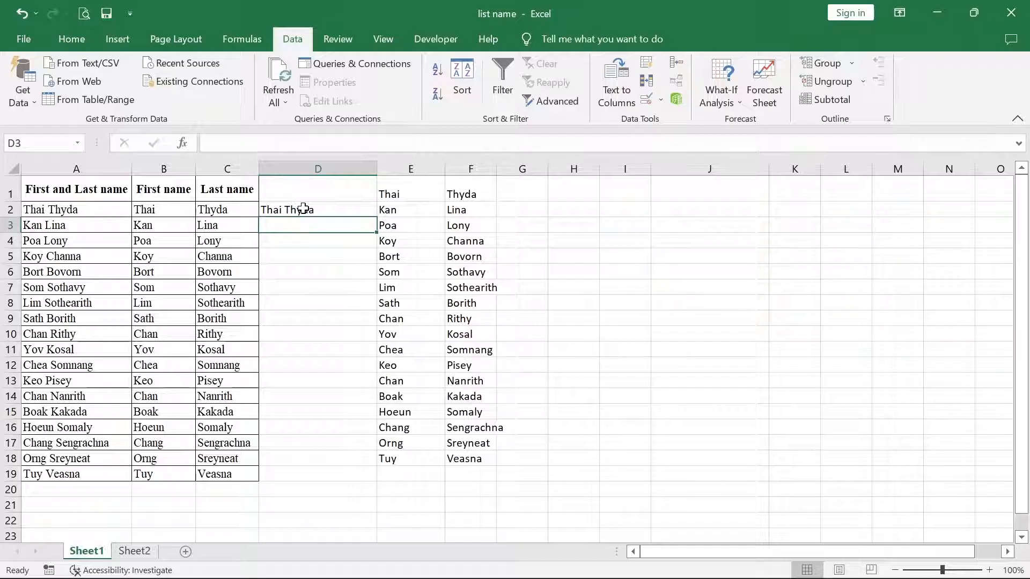
click(303, 208)
click(299, 224)
click(306, 209)
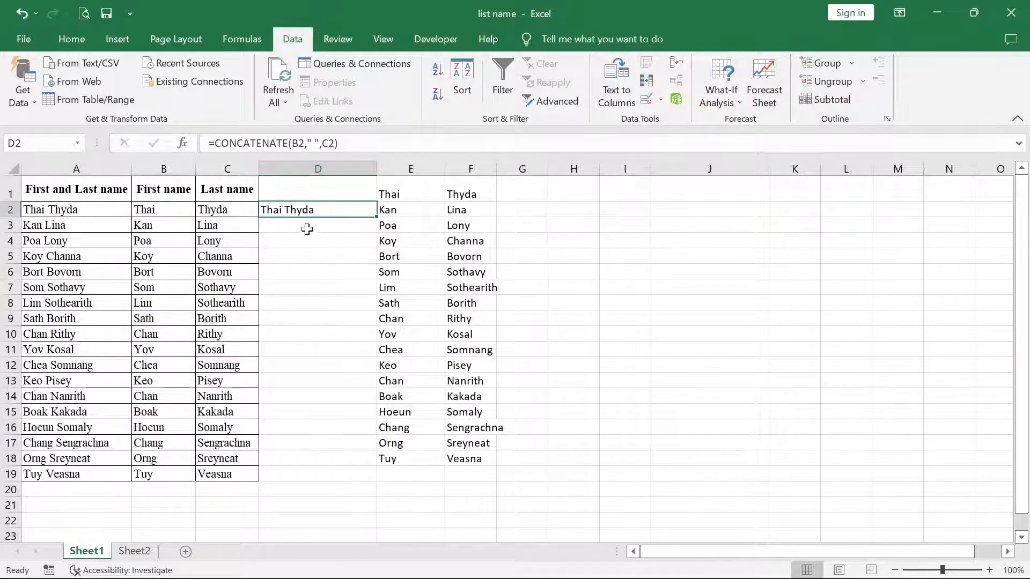
click(307, 229)
- Fill the CONCATENATE formula from D2 down to D19
click(307, 209)
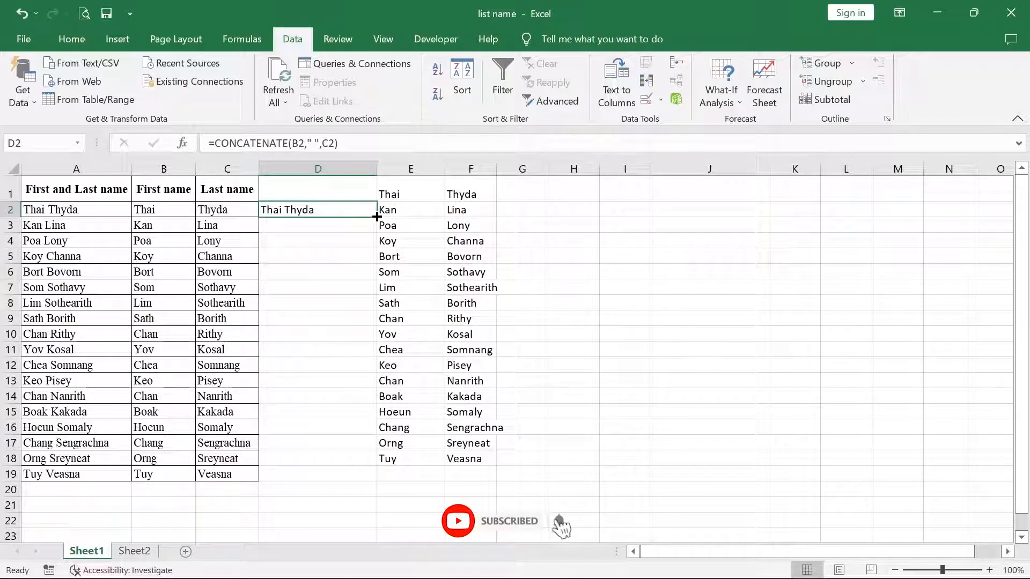
drag(377, 216, 372, 461)
drag(373, 467, 374, 483)
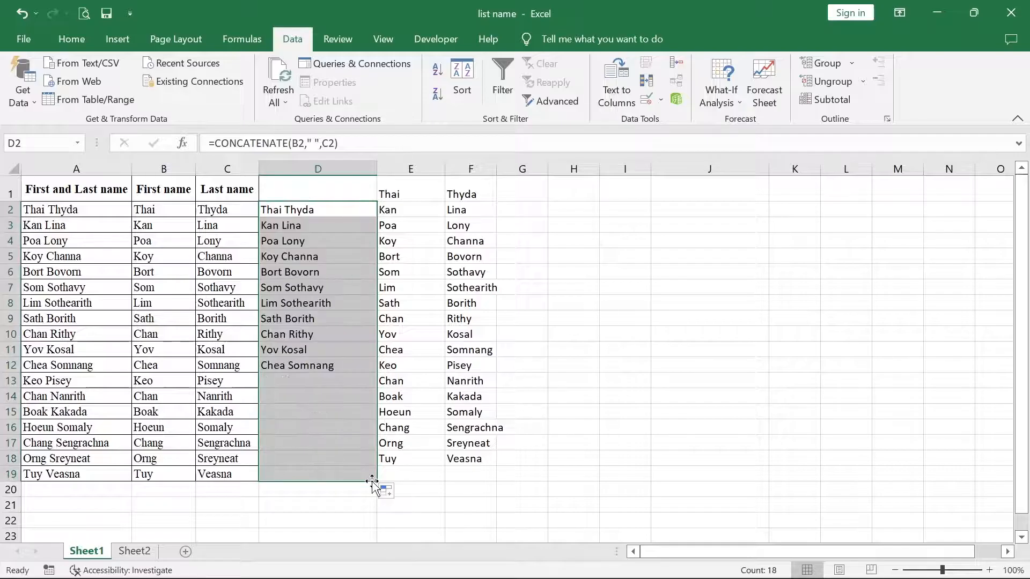
- Check the rejoined names and formulas in column D against the original full names in column A
click(341, 236)
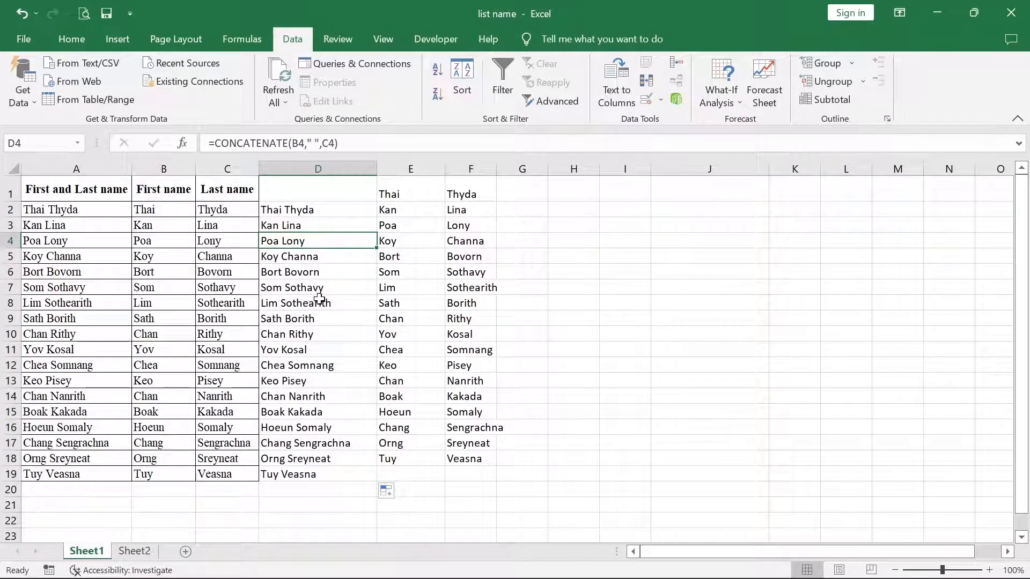
click(319, 211)
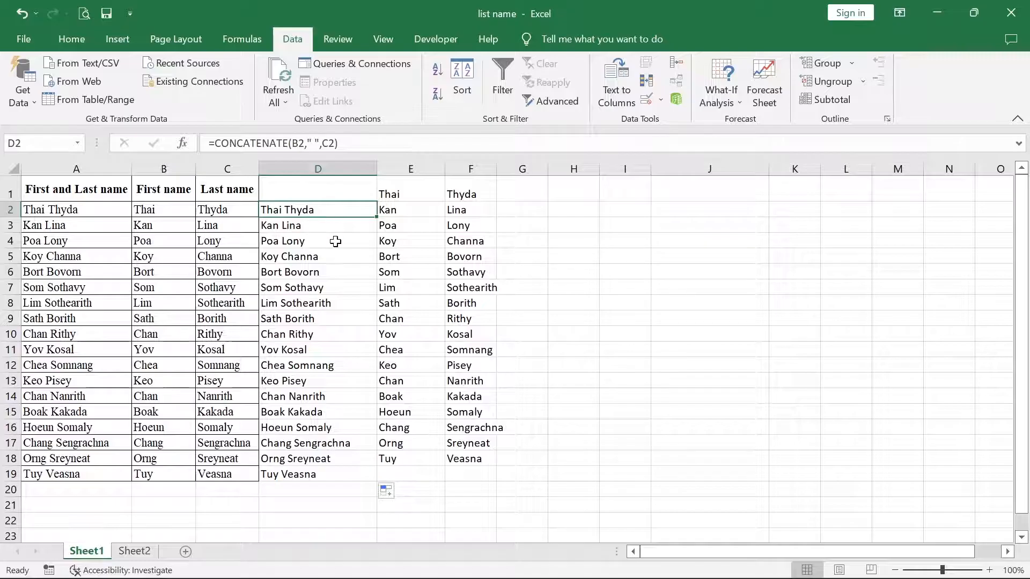
click(290, 475)
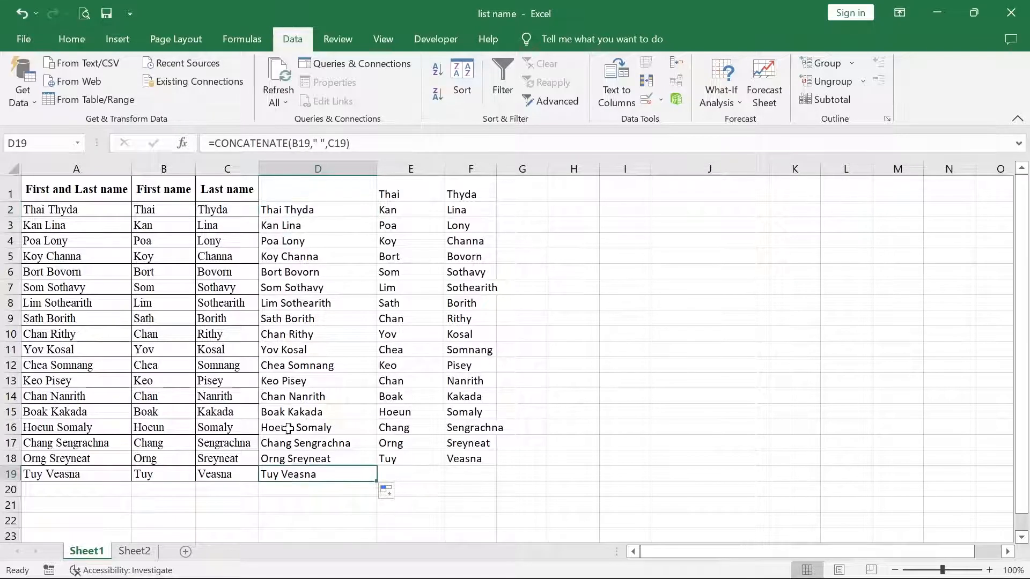
click(299, 228)
click(90, 231)
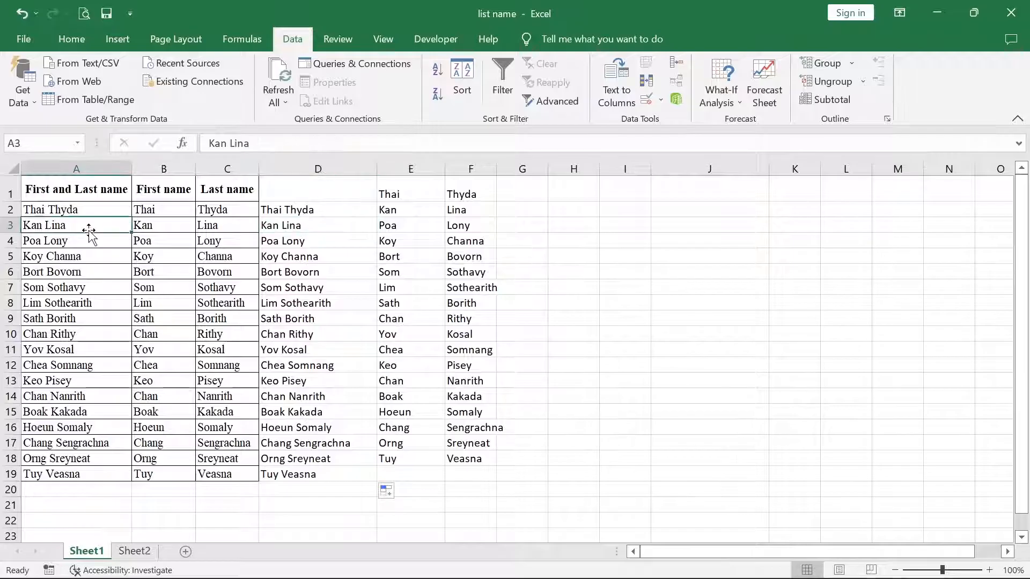
click(282, 242)
click(92, 245)
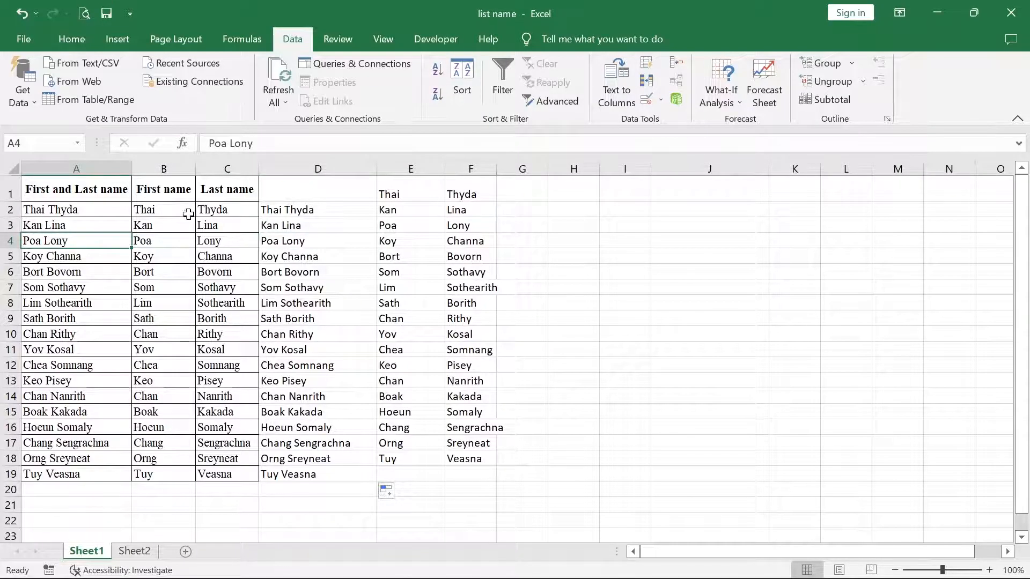
drag(152, 210, 214, 380)
click(274, 209)
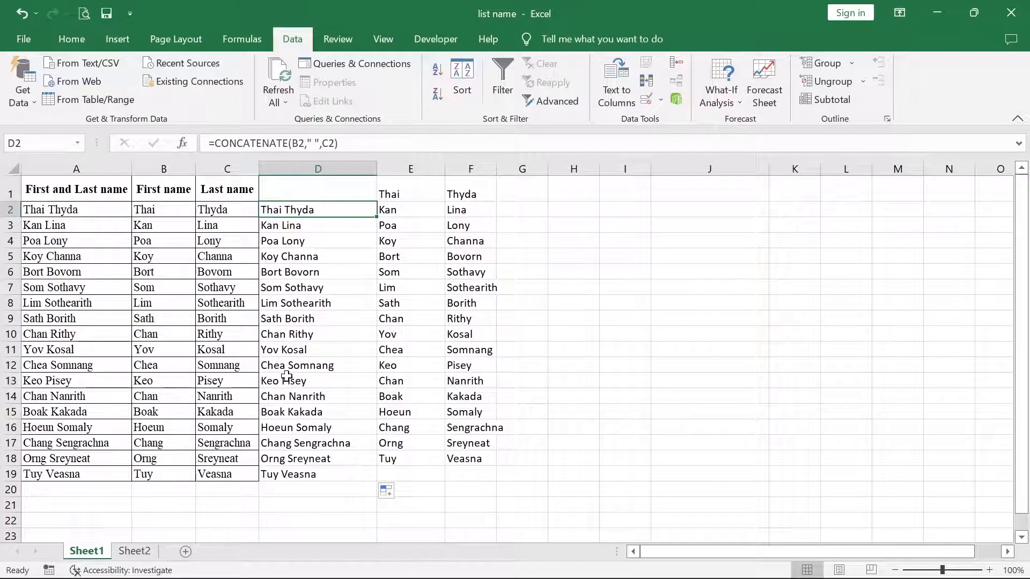
- Switch to Sheet2 and look over the Khmer full names in A2:A14 and the empty columns beside them
click(134, 551)
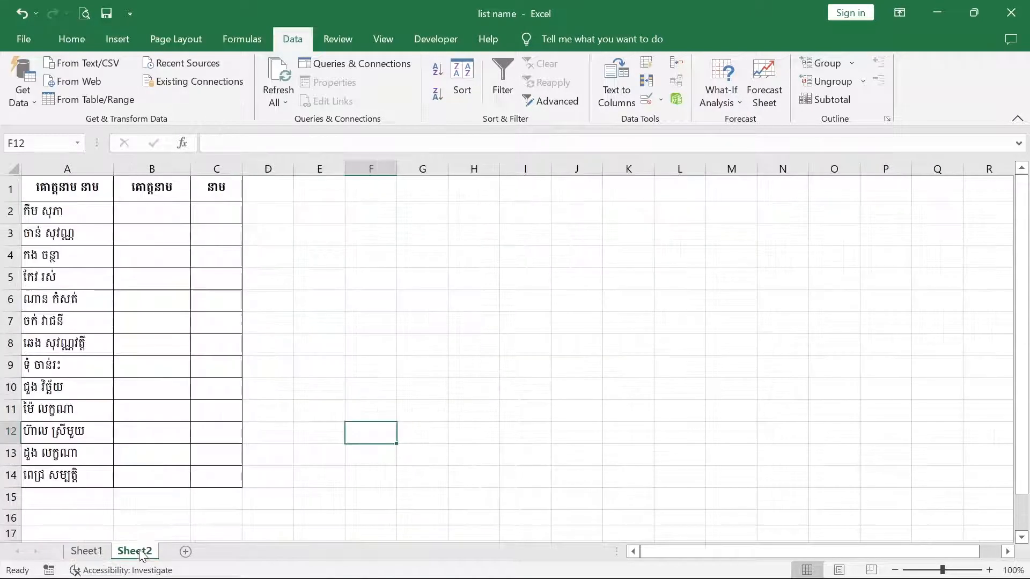
click(130, 305)
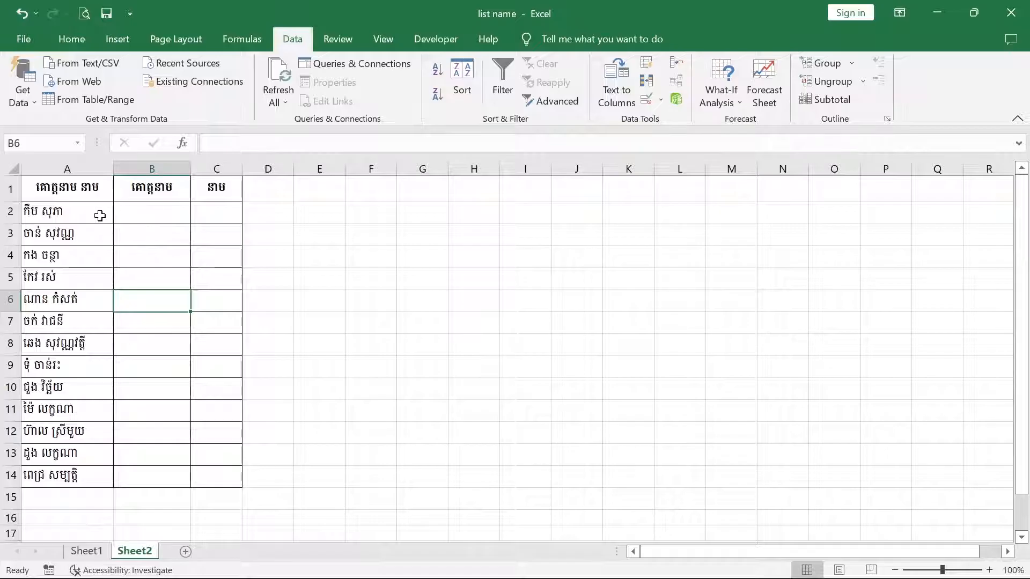
drag(100, 216, 106, 478)
click(317, 453)
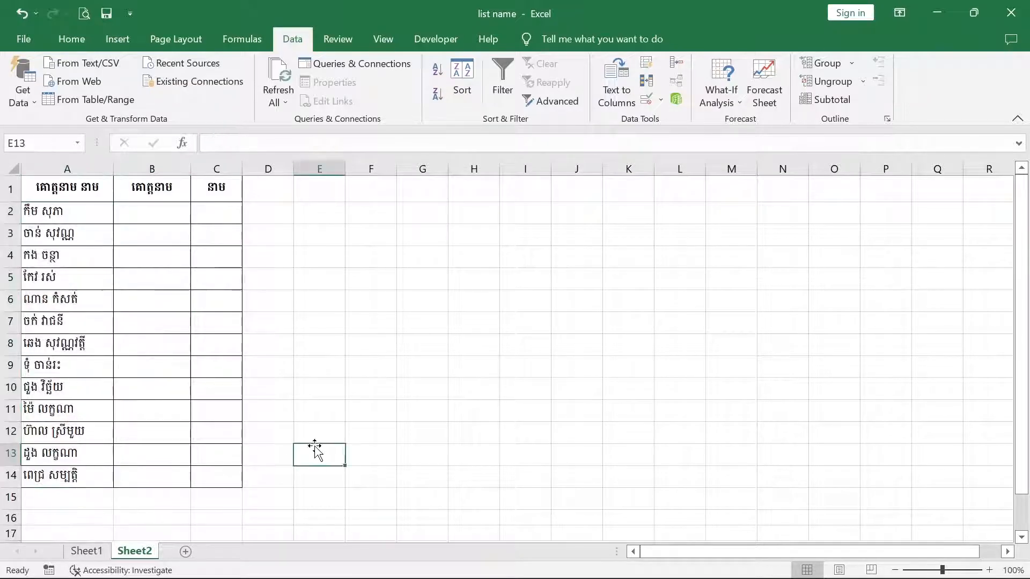
drag(89, 217, 101, 478)
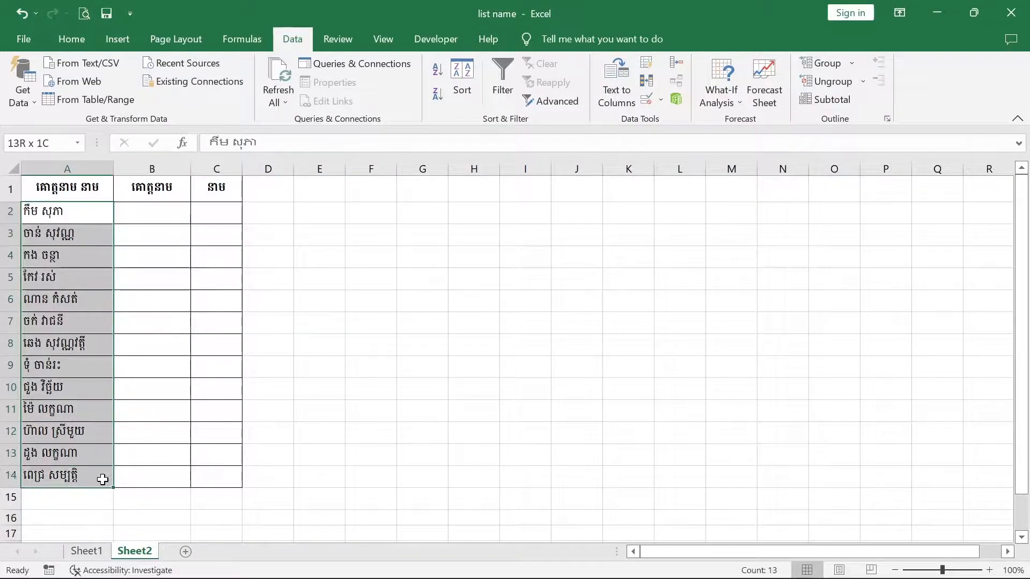
click(137, 212)
click(224, 216)
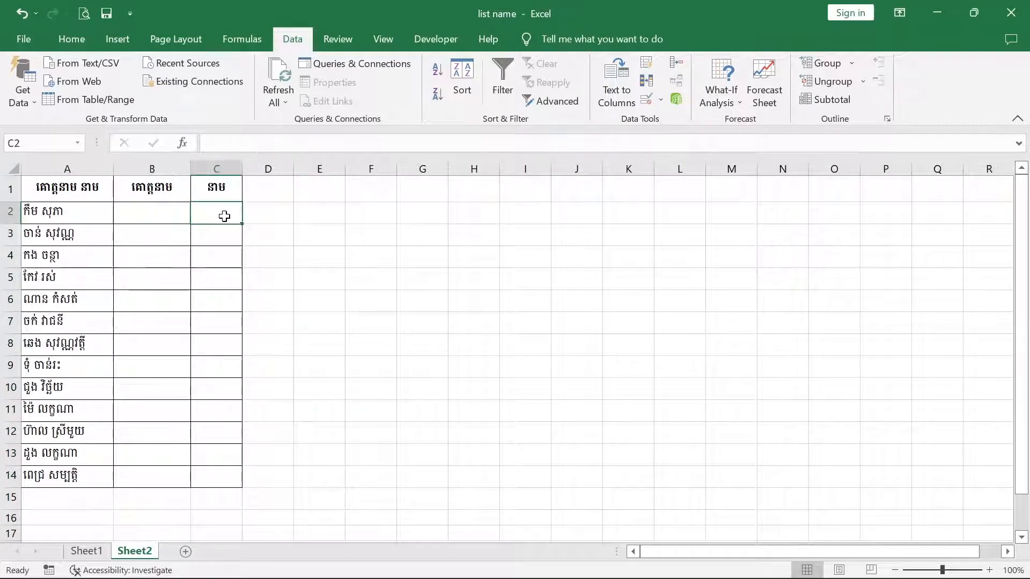
- Widen column C on Sheet2 slightly and select the full names in A2:A14
drag(243, 173, 256, 173)
click(199, 270)
drag(61, 214, 66, 475)
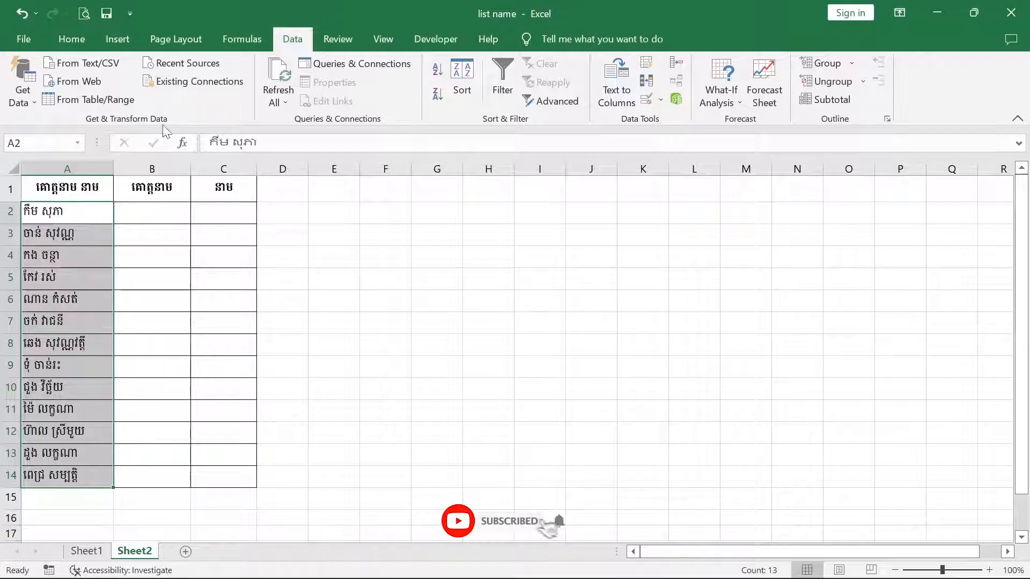
- Start Text to Columns on the selected Khmer names in A2:A14 and keep Delimited as the data type
click(71, 39)
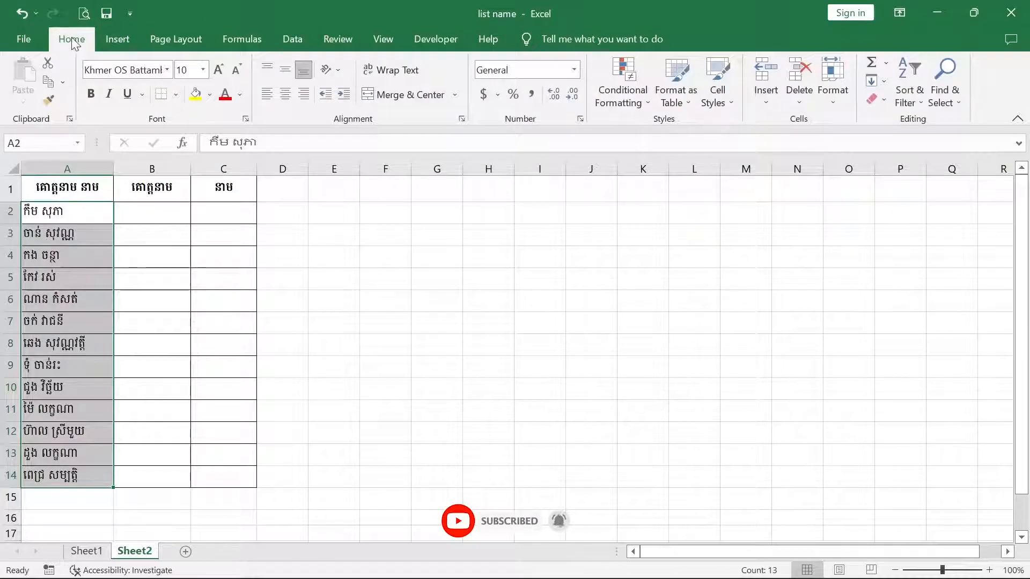
click(294, 39)
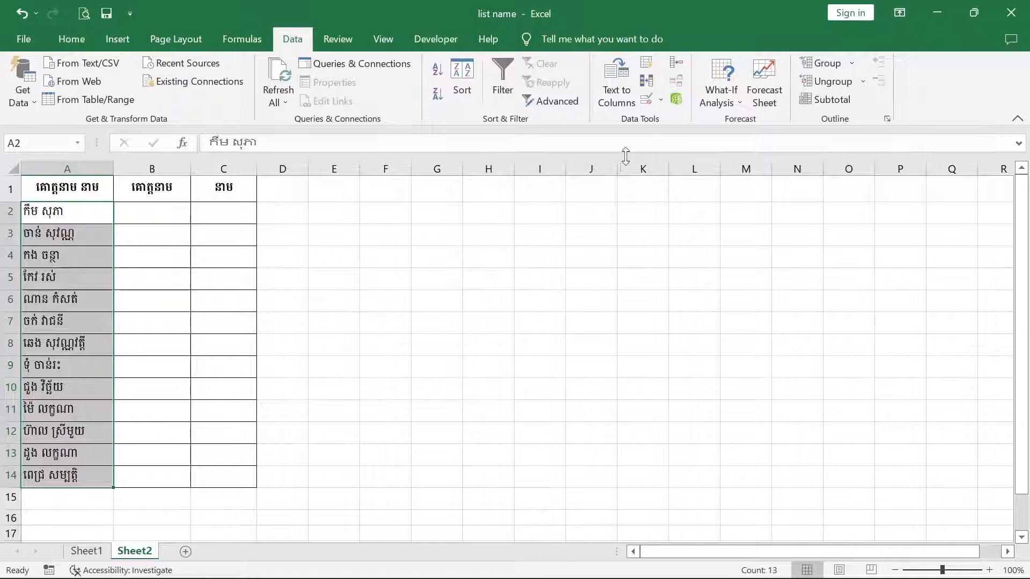
click(617, 87)
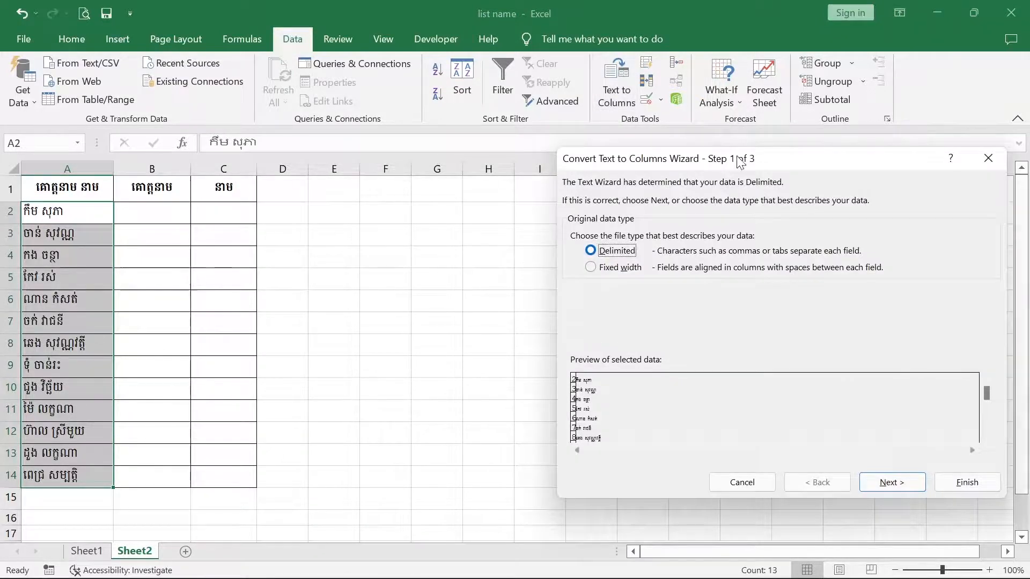
drag(818, 158, 669, 138)
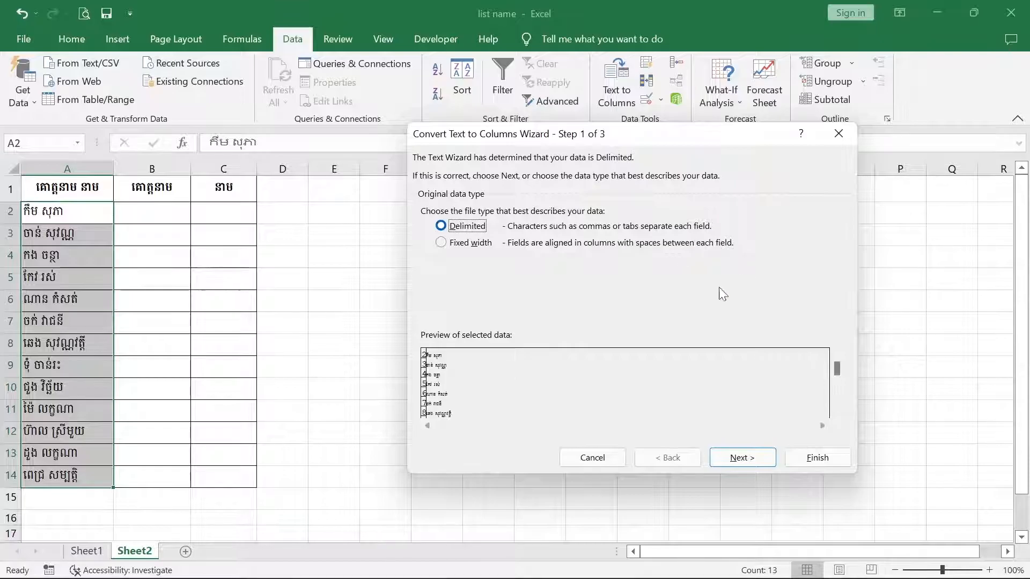
click(734, 461)
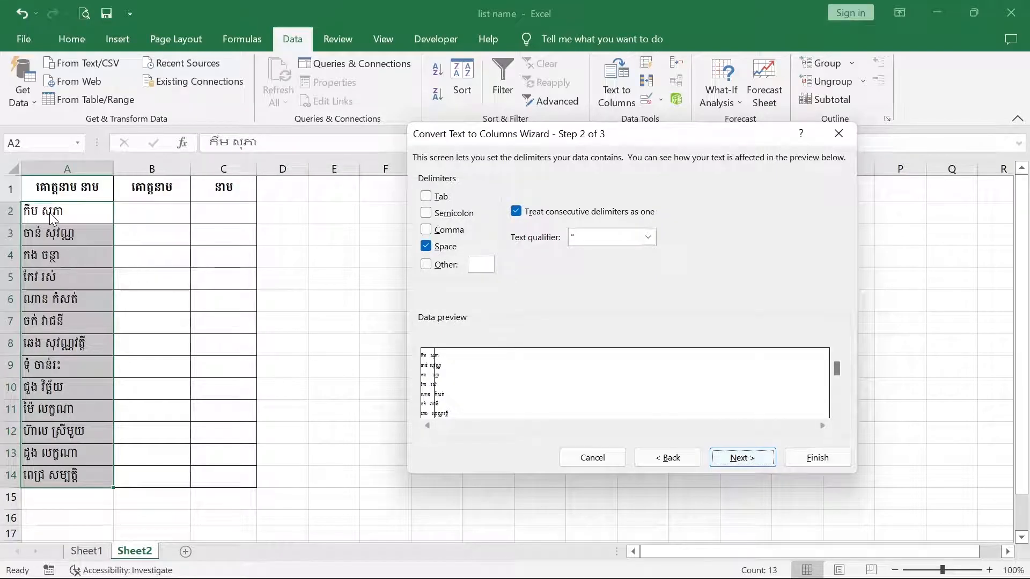
- Try the Tab, Semicolon and Comma delimiters in place of Space, then restore Space as the only delimiter
click(427, 246)
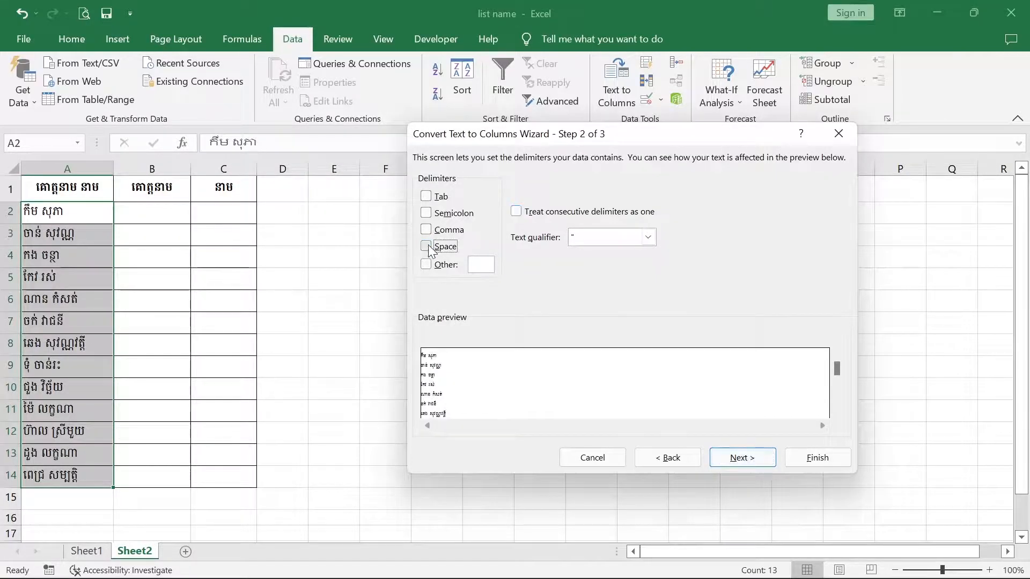
click(426, 197)
click(426, 213)
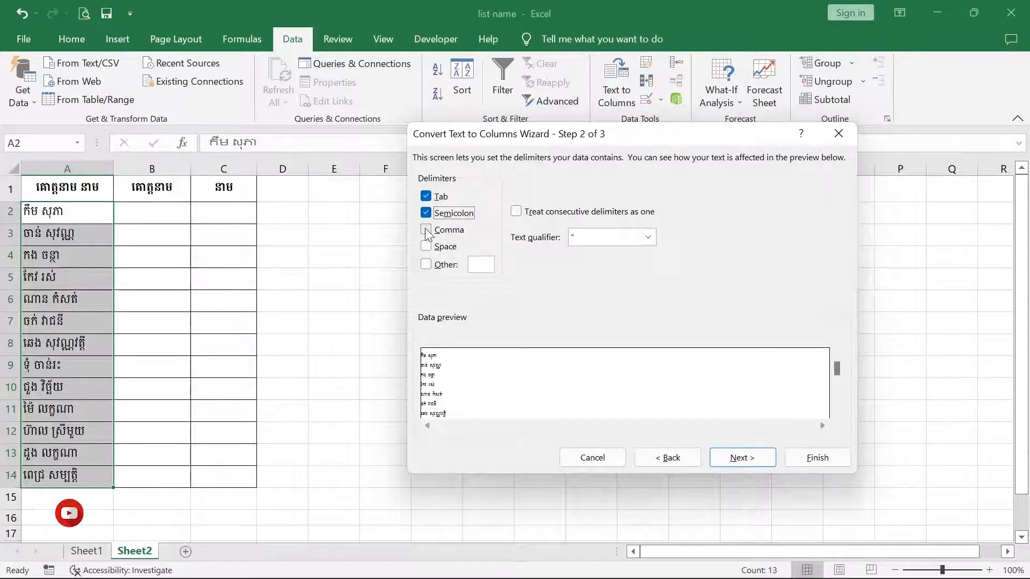
click(427, 229)
click(426, 213)
click(426, 197)
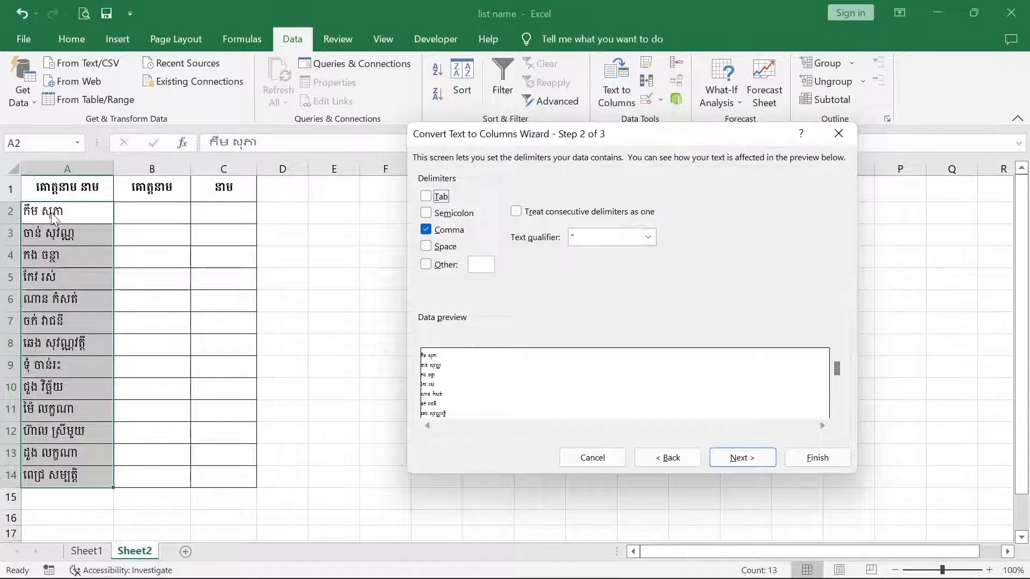
click(426, 230)
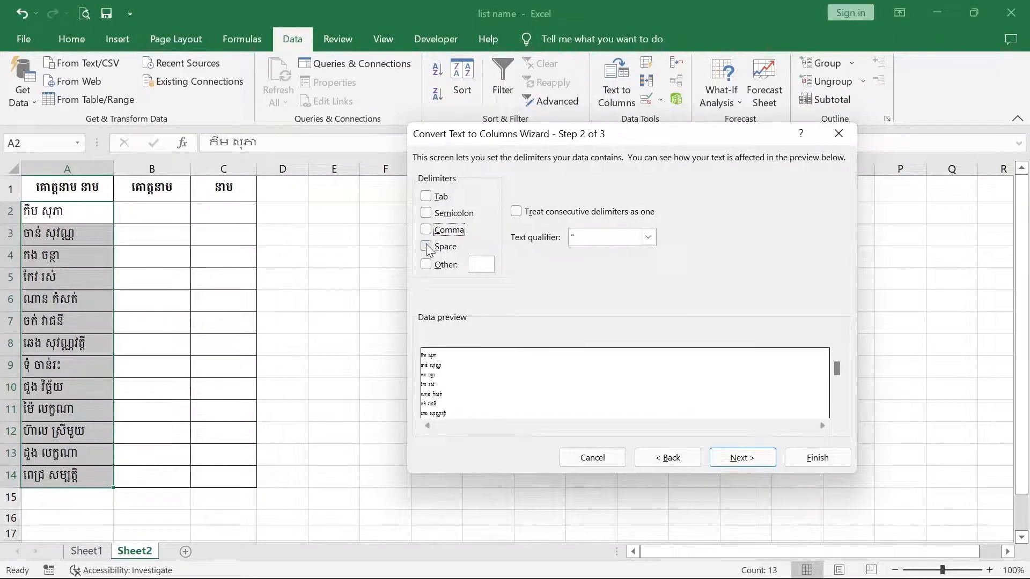
click(426, 247)
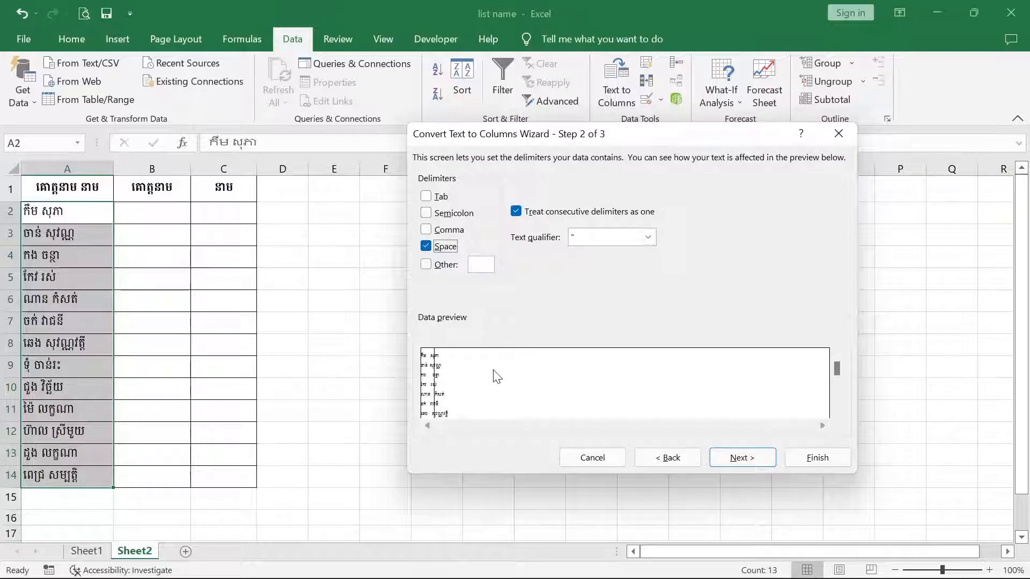
- Set the split destination to cell B2 and finish the conversion, allowing existing data to be replaced
click(743, 458)
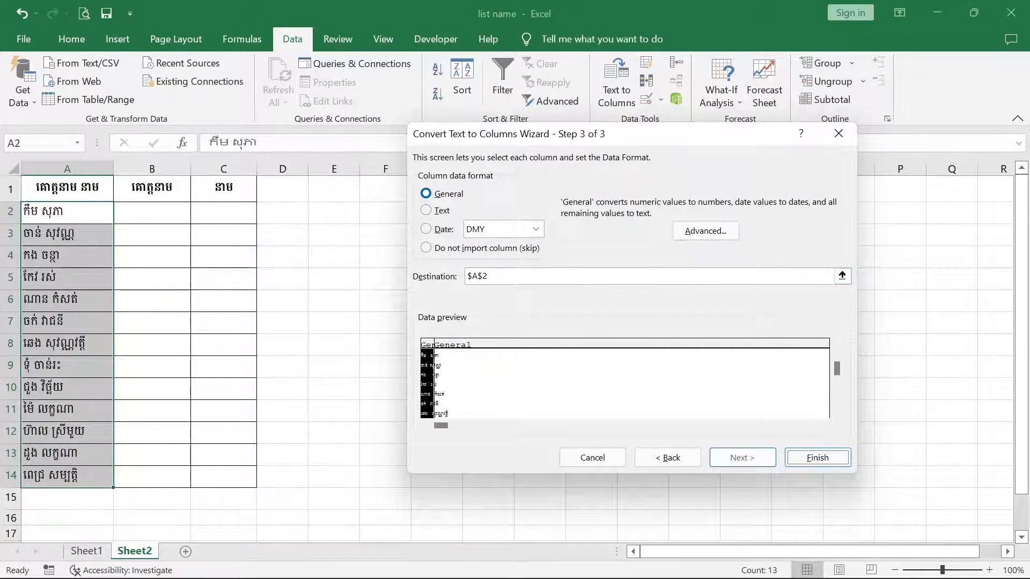
click(842, 275)
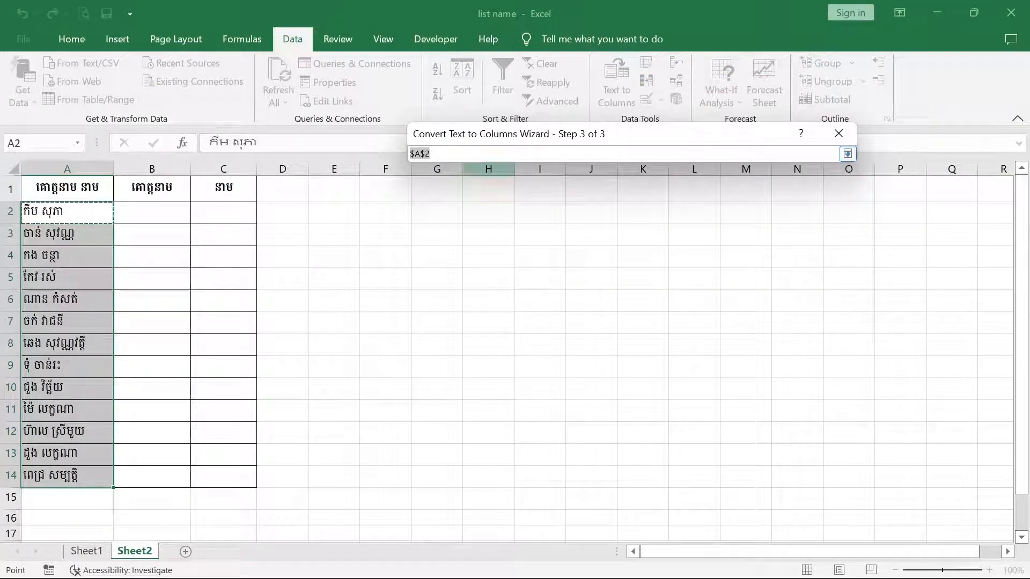
click(168, 215)
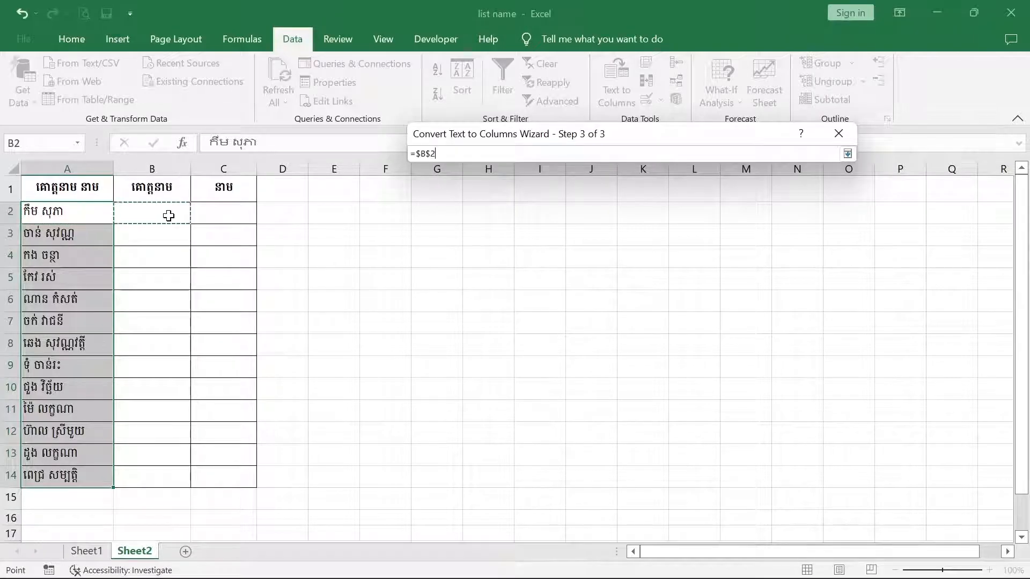
click(848, 153)
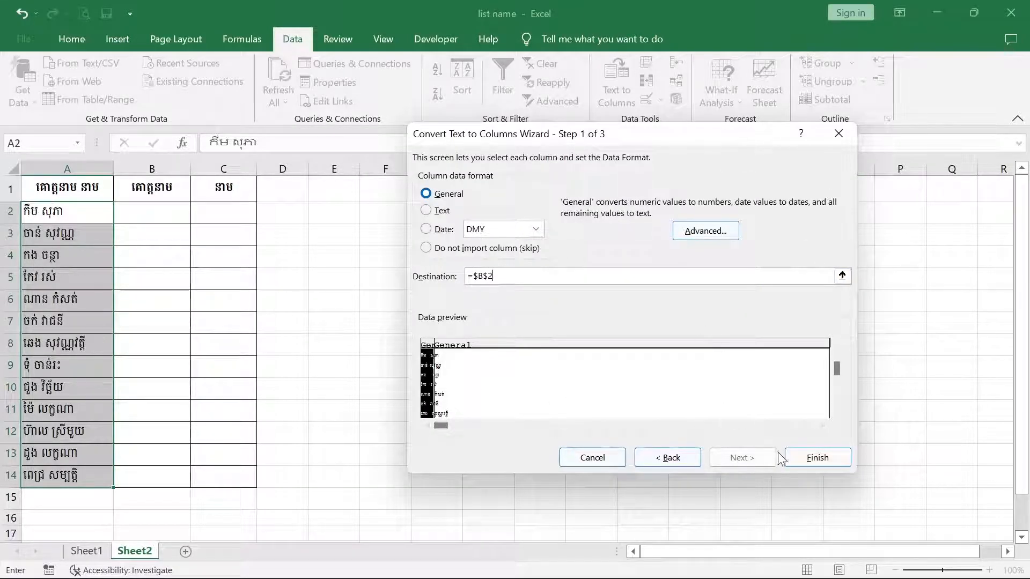
click(828, 456)
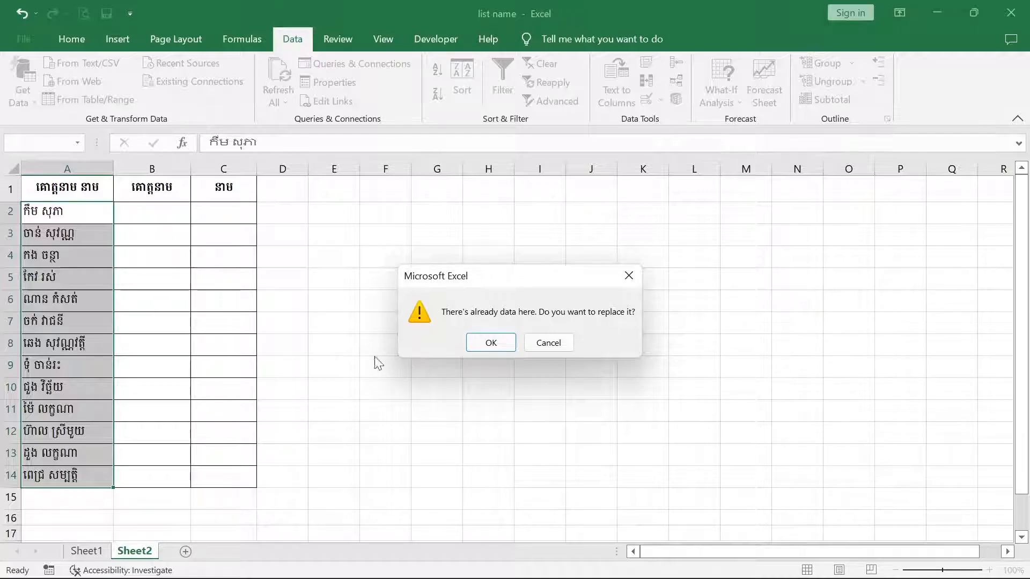
click(491, 343)
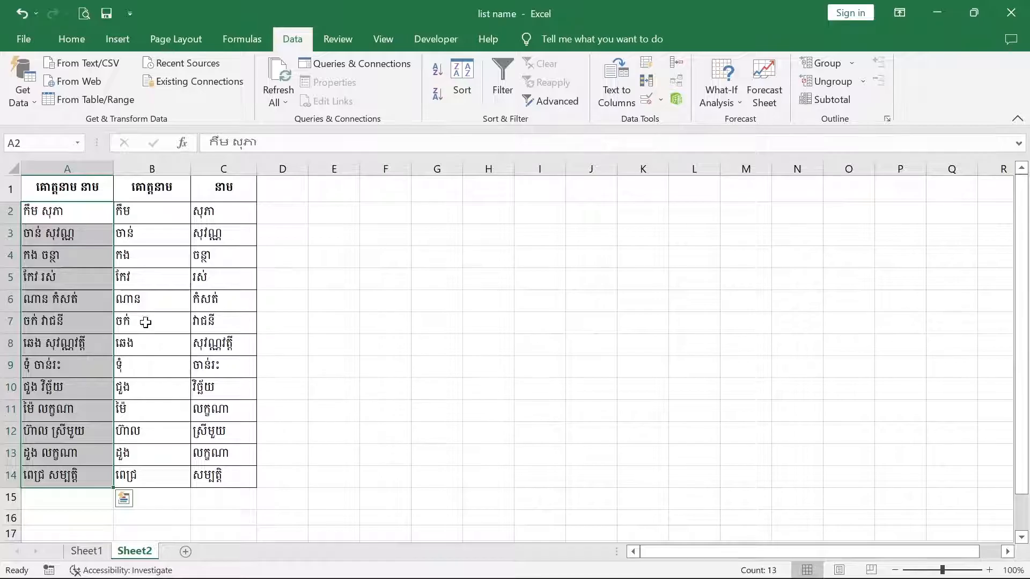
- Check the split family names in B2:B14 and given names in C2:C14
drag(170, 220, 172, 474)
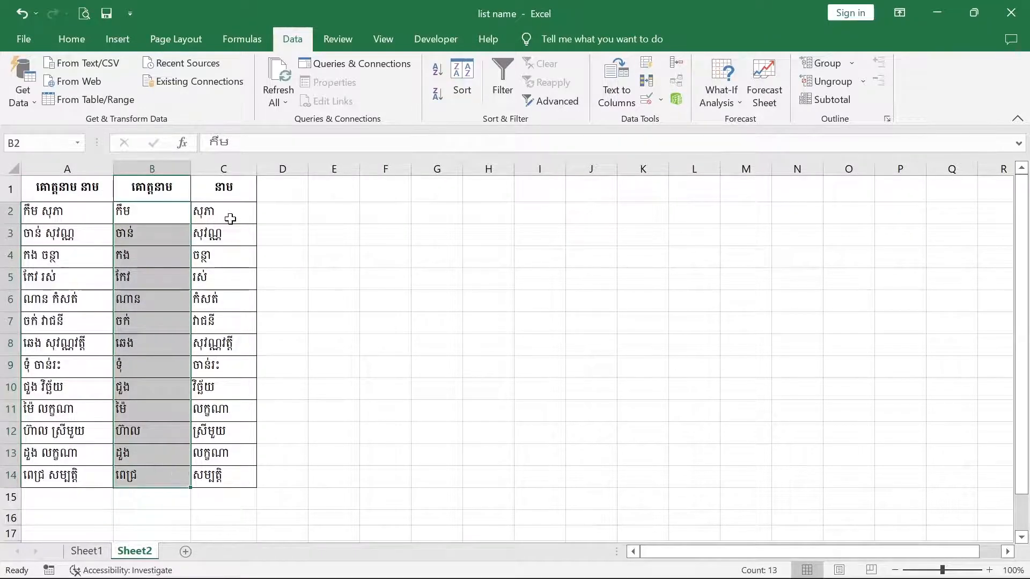
drag(229, 216, 222, 479)
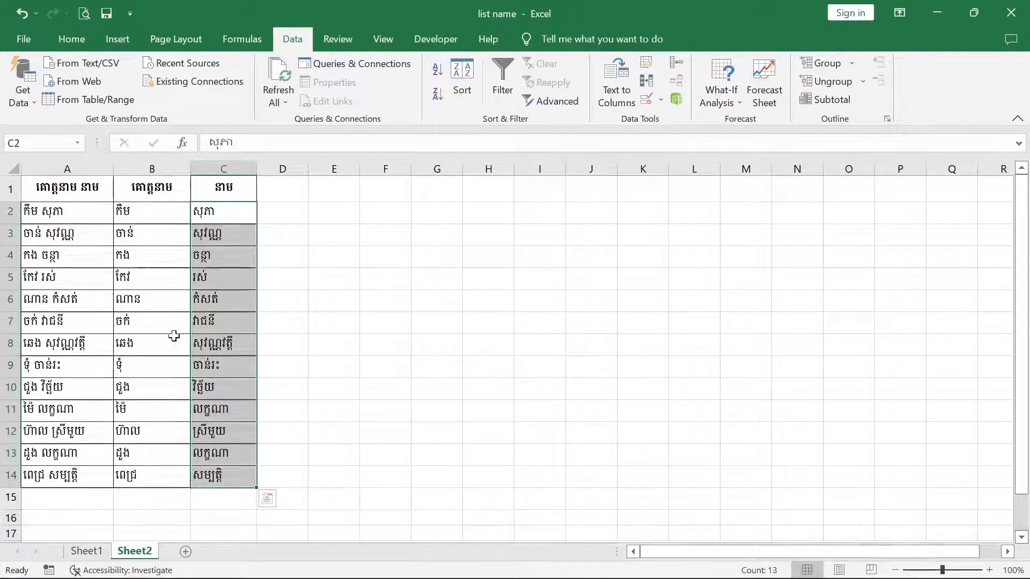
click(310, 256)
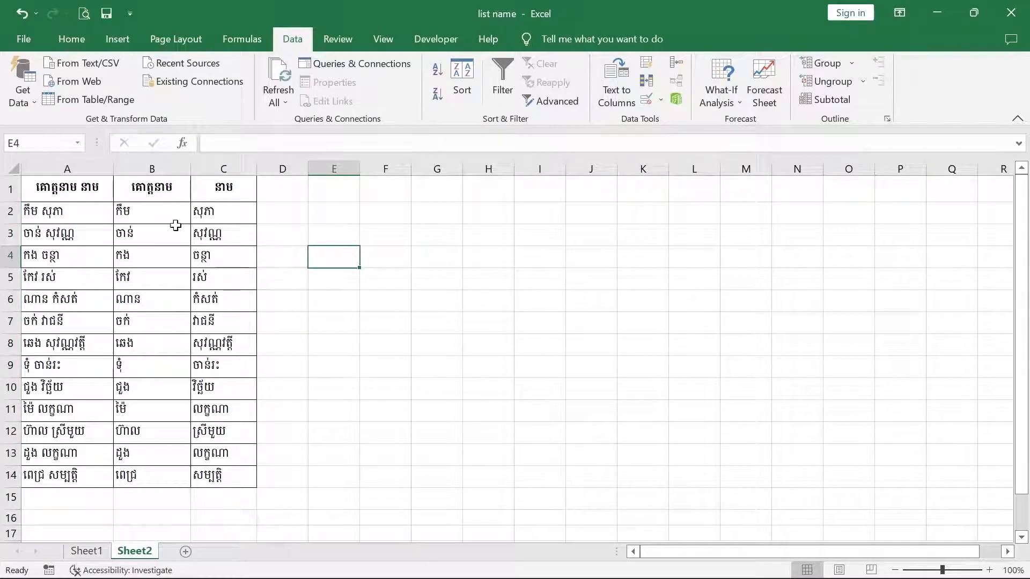
- Widen column D to about twice its width and copy the full-name header from A1 into D1
drag(310, 169, 359, 167)
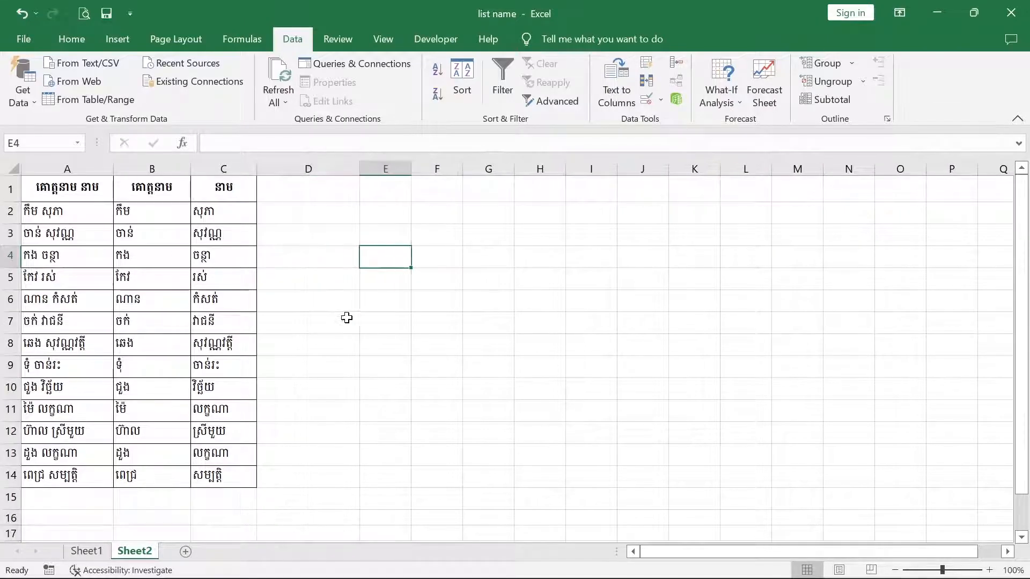
click(344, 317)
click(324, 191)
click(103, 191)
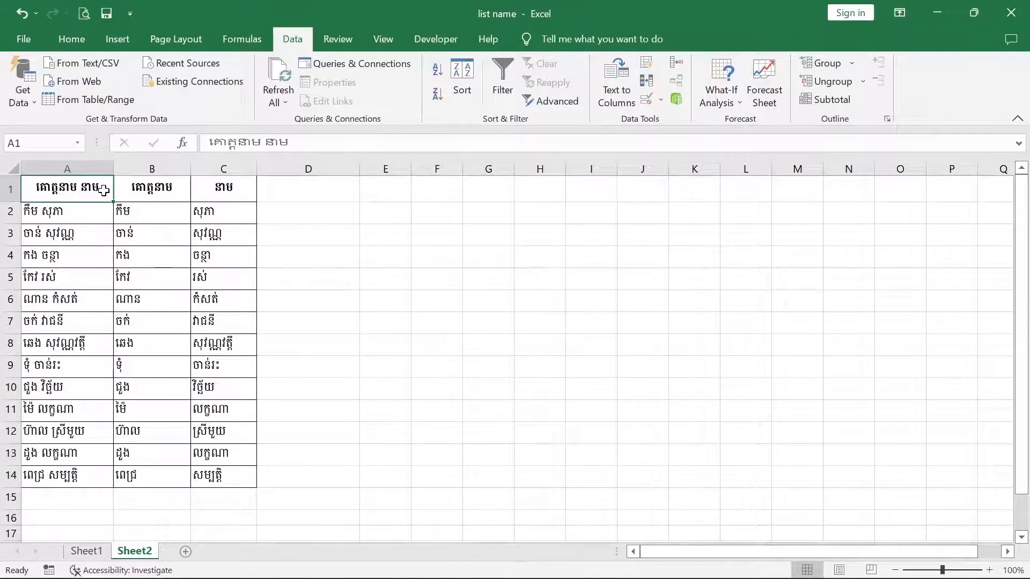
key(ctrl+c)
click(315, 196)
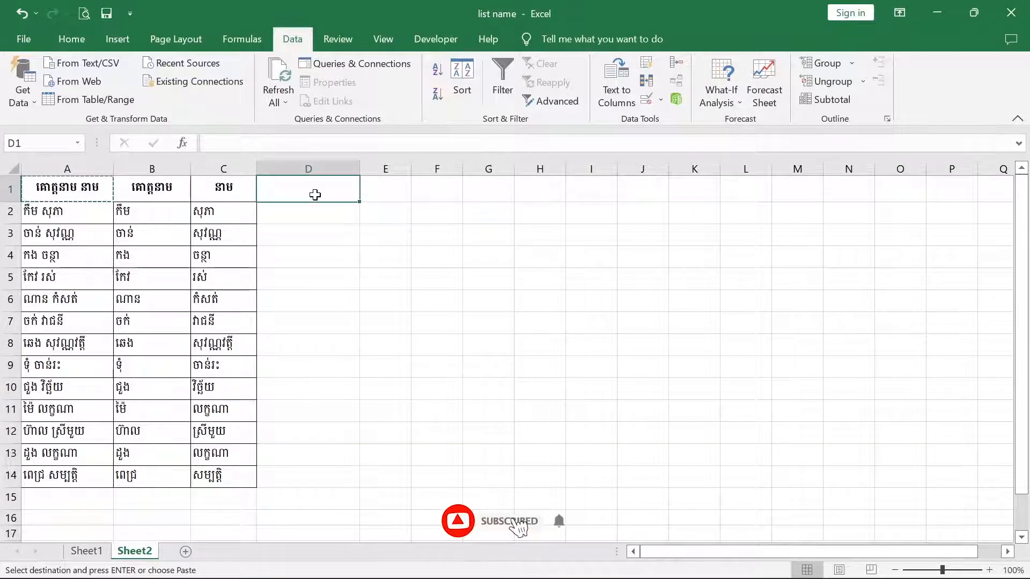
key(ctrl+v)
- Compare the full name in A2 with its parts in B2 and C2, and glance at Sheet1 before returning to Sheet2
click(311, 221)
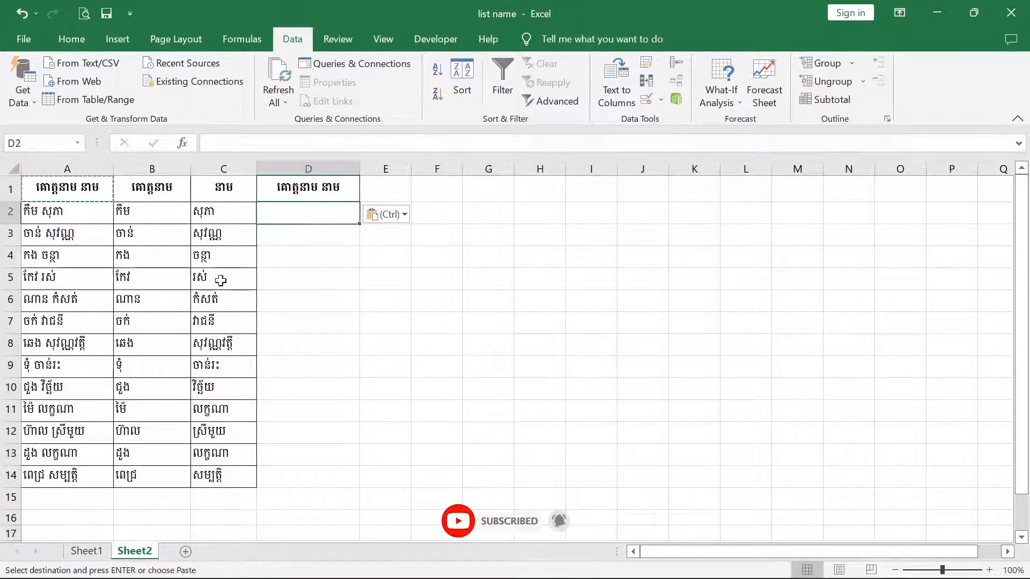
click(80, 215)
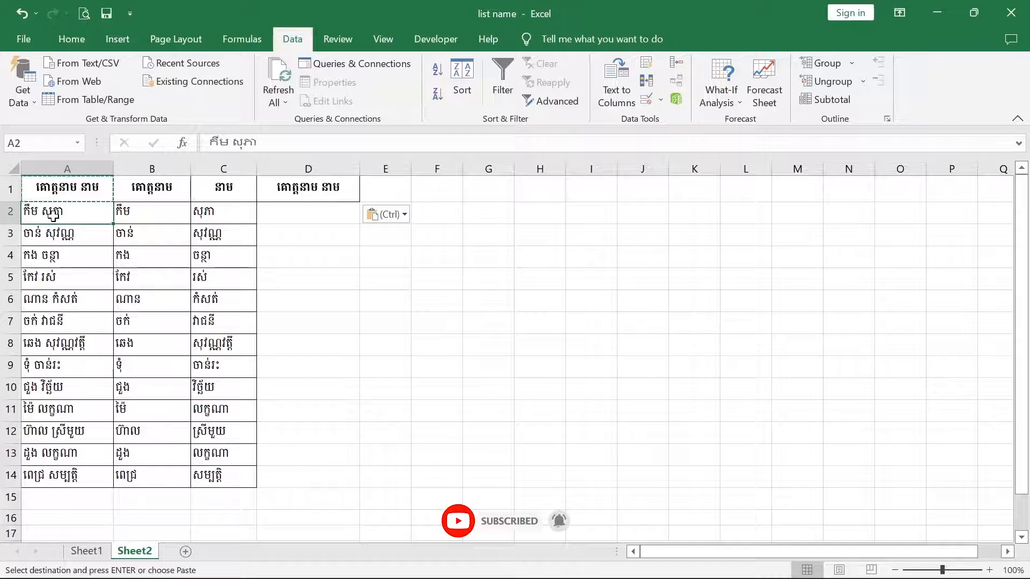
click(287, 220)
click(185, 217)
click(210, 217)
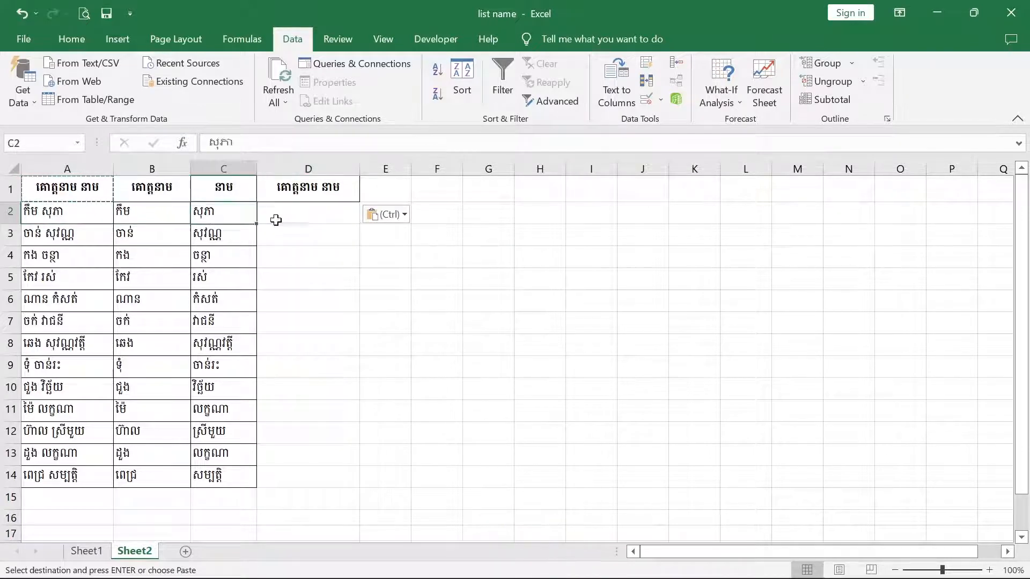
click(288, 220)
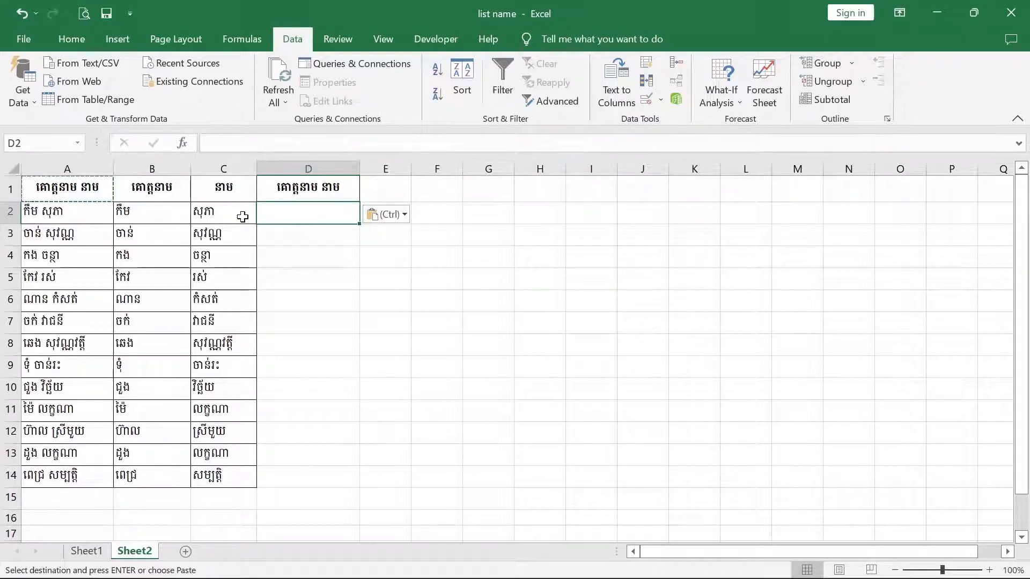
click(280, 257)
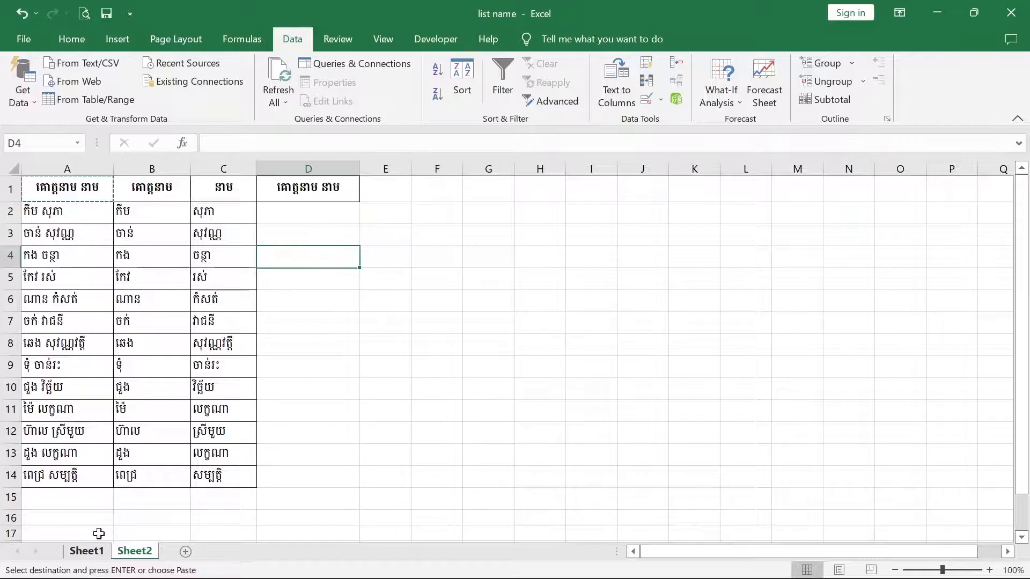
click(87, 551)
click(134, 552)
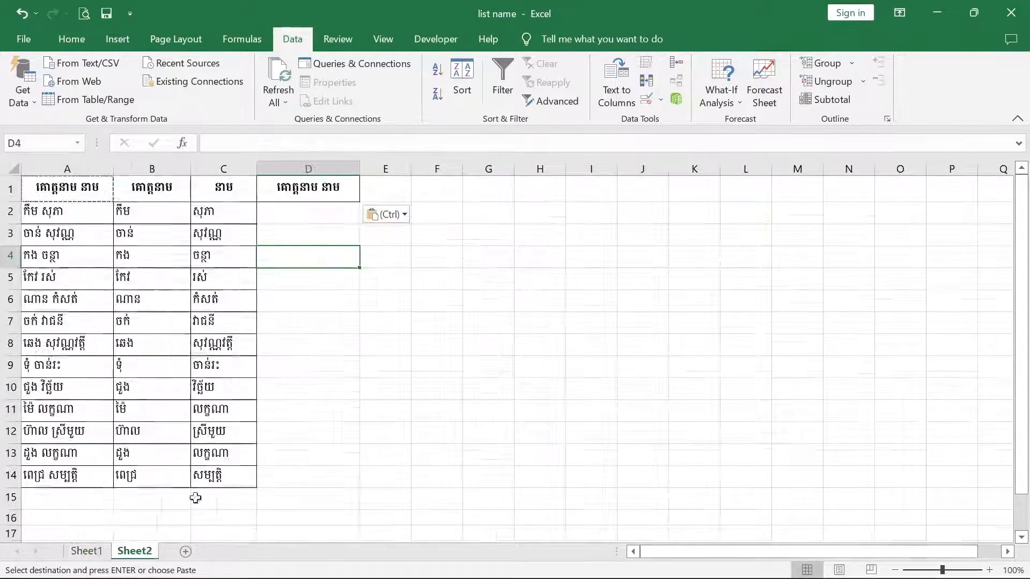
- Enter a CONCATENATE formula in D2 with B2 as the first text and an empty string "" as the second
click(305, 218)
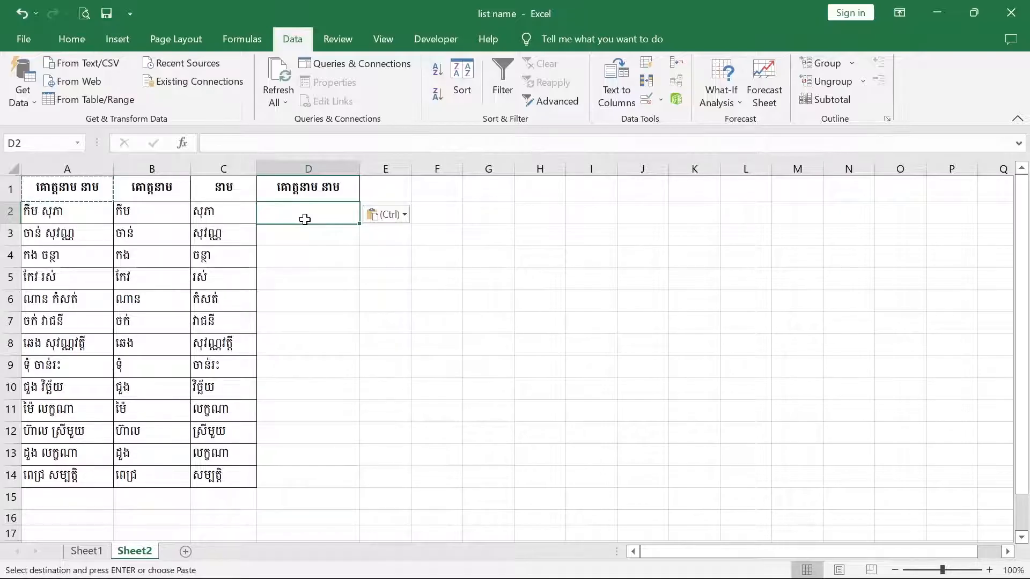
text(=)
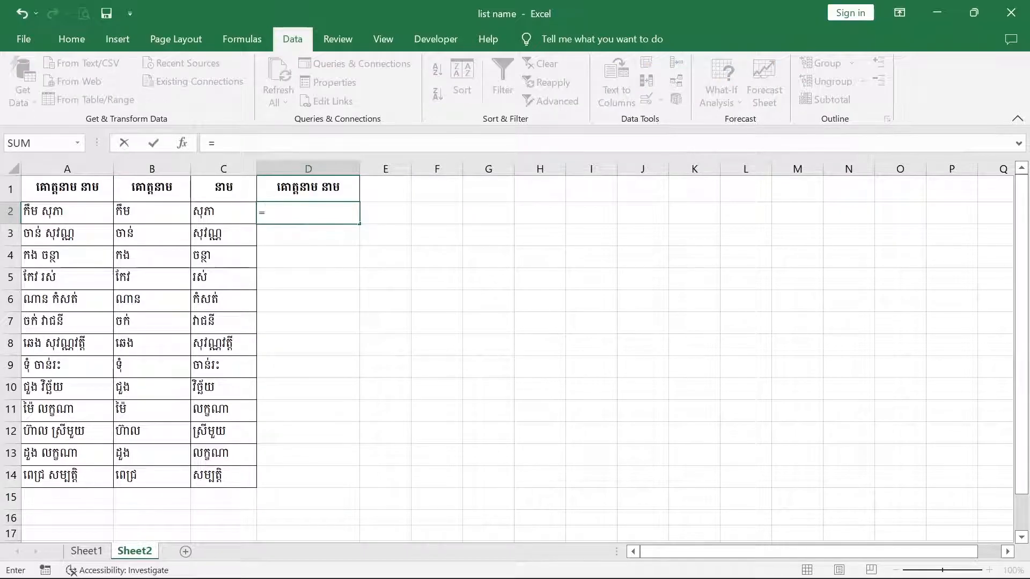
text(con)
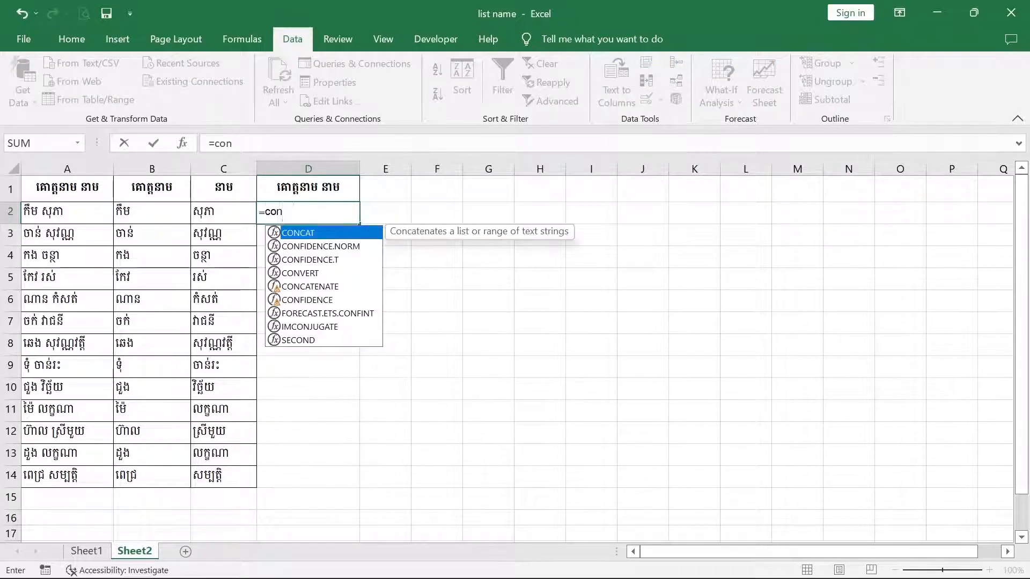
text(cate)
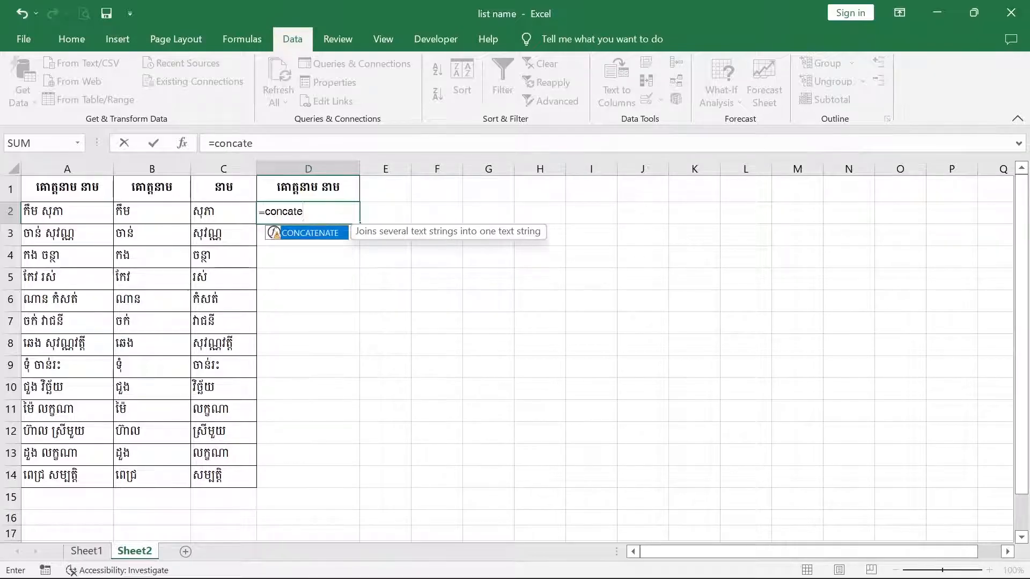
double_click(309, 233)
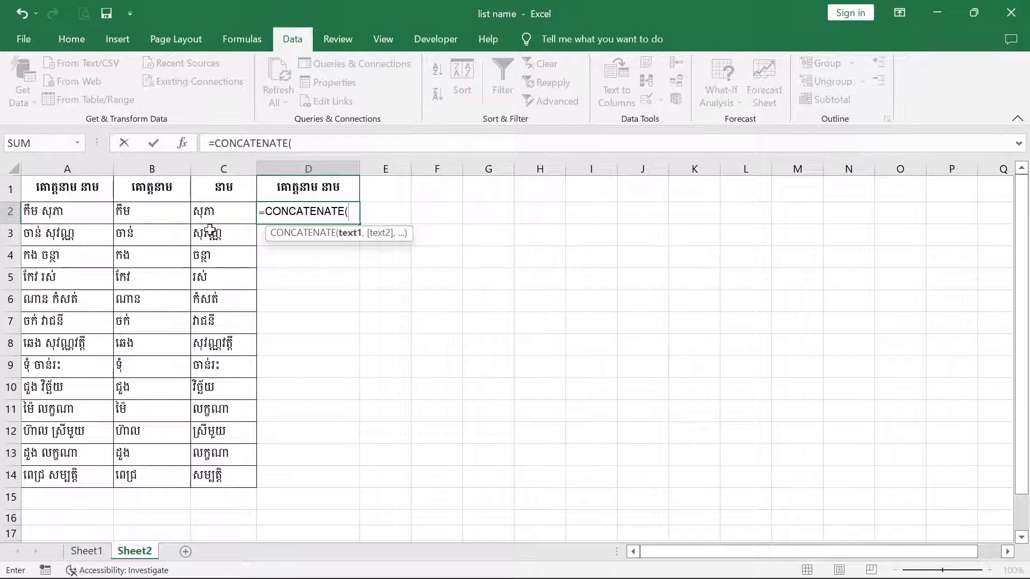
click(148, 216)
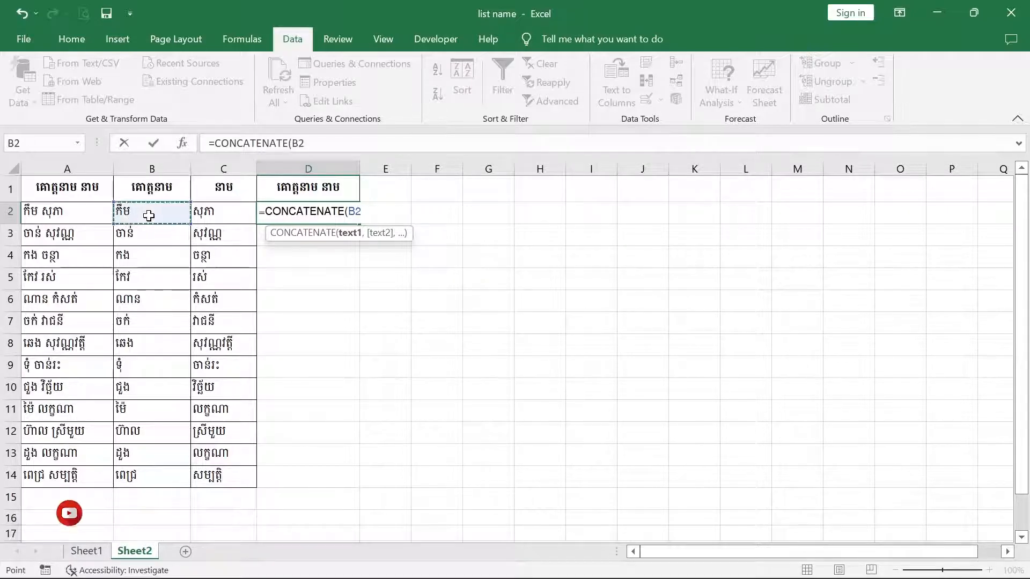
text(,)
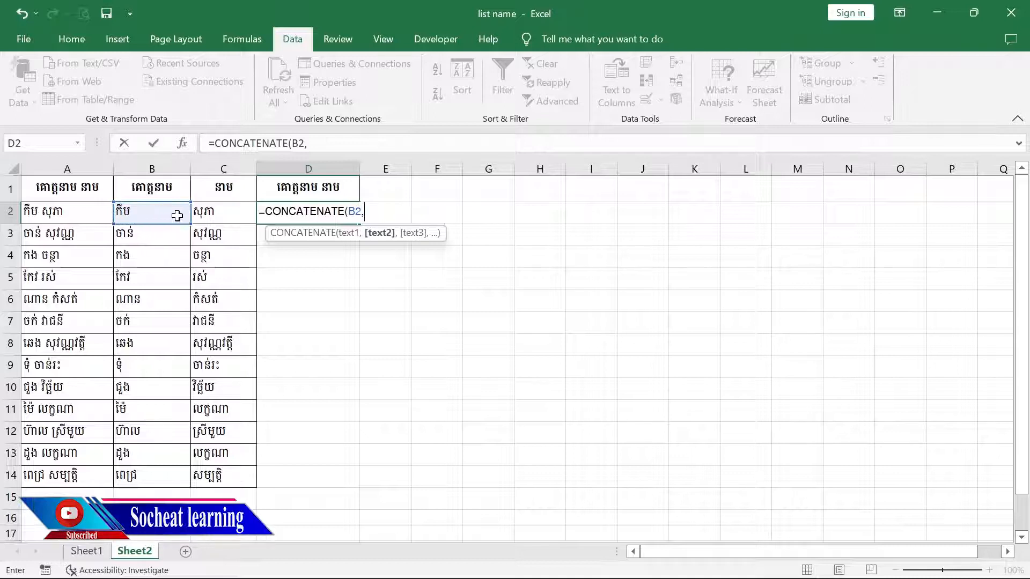
text("")
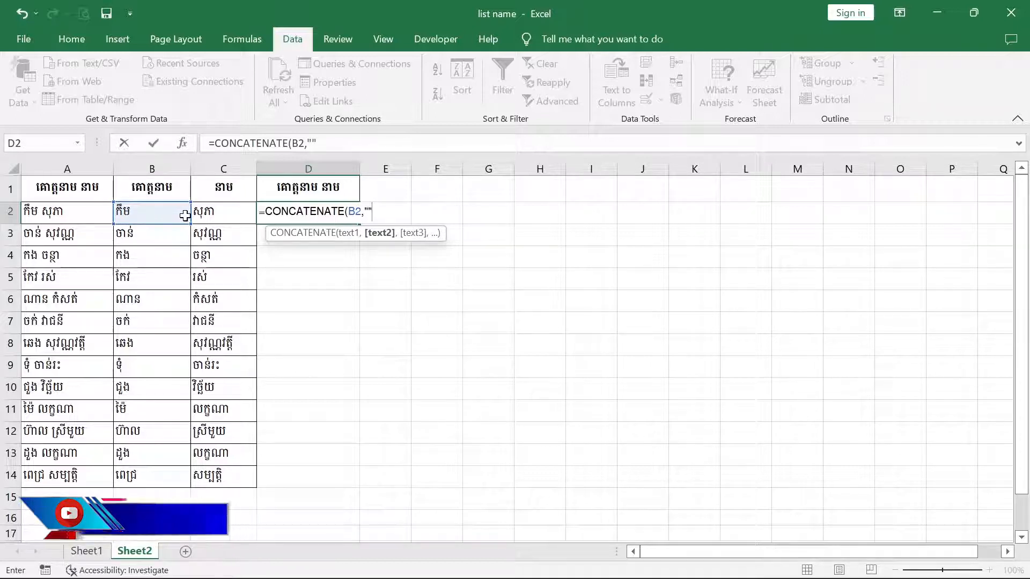
click(188, 223)
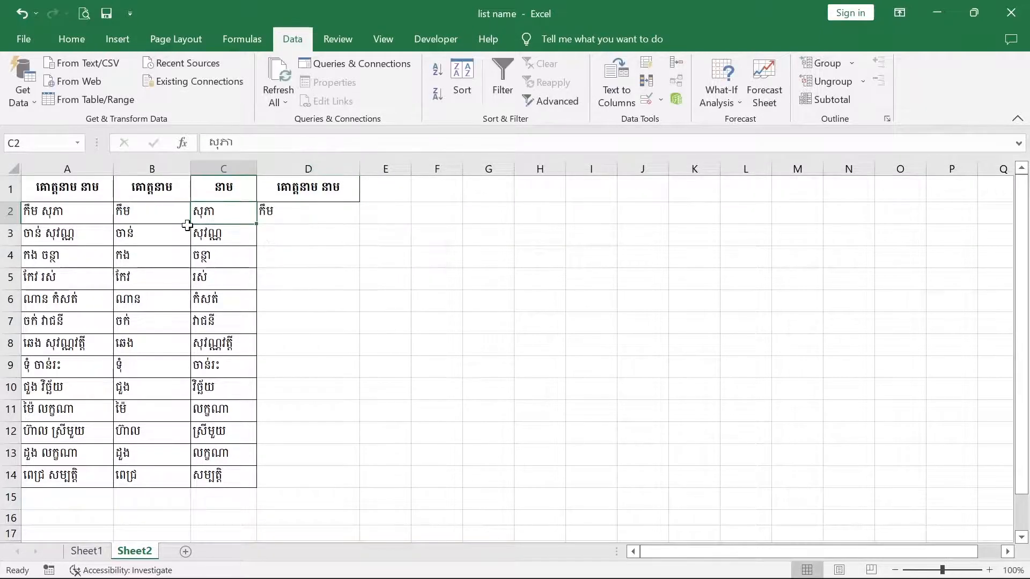
- Complete the D2 formula as =CONCATENATE(B2," ",C2), adding a space between the quotes and the given name as third text
click(296, 216)
key(F2)
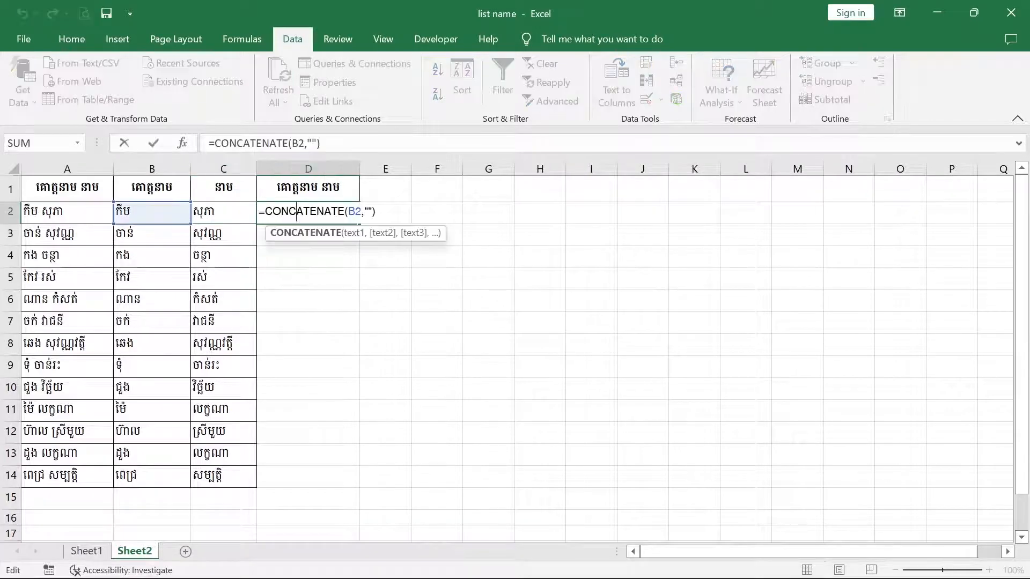
key(Left)
key(Left)
key(Left)
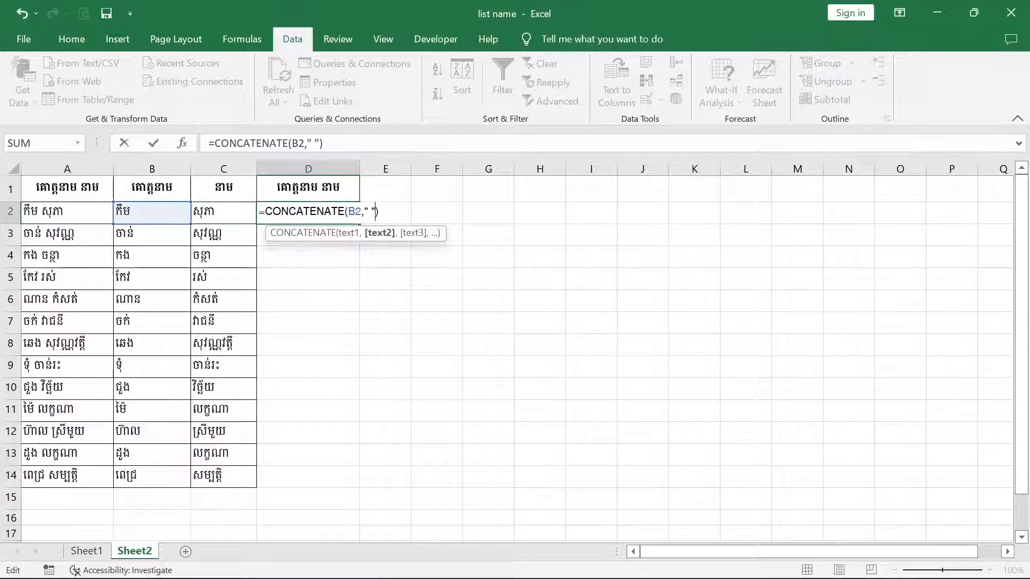
key(Right)
text(,)
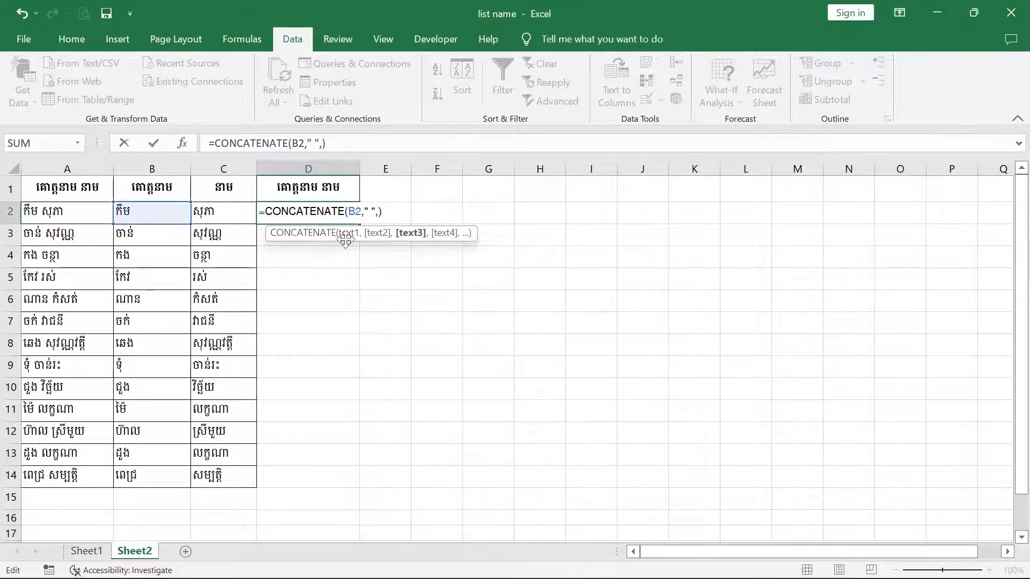
click(228, 215)
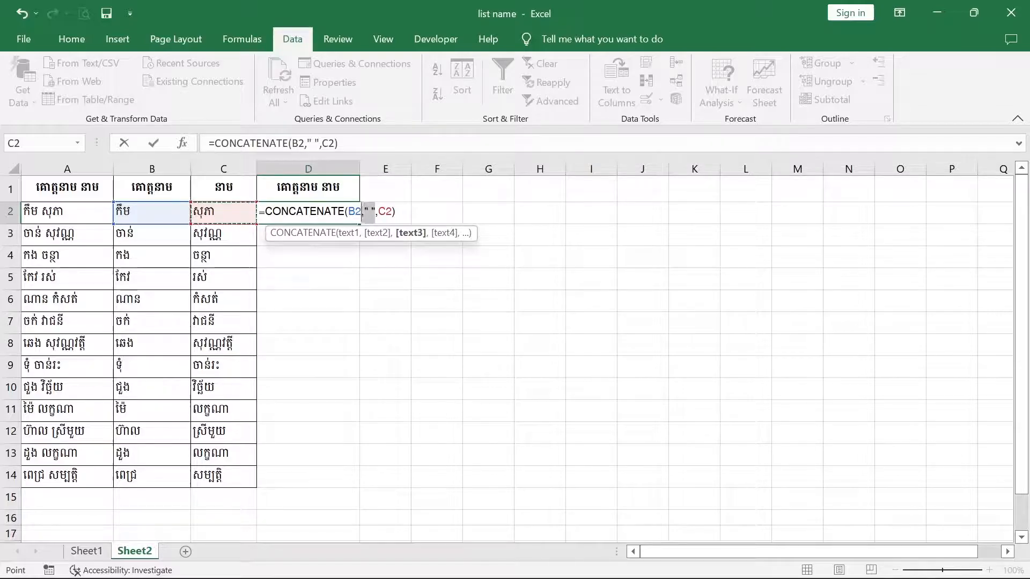
click(369, 212)
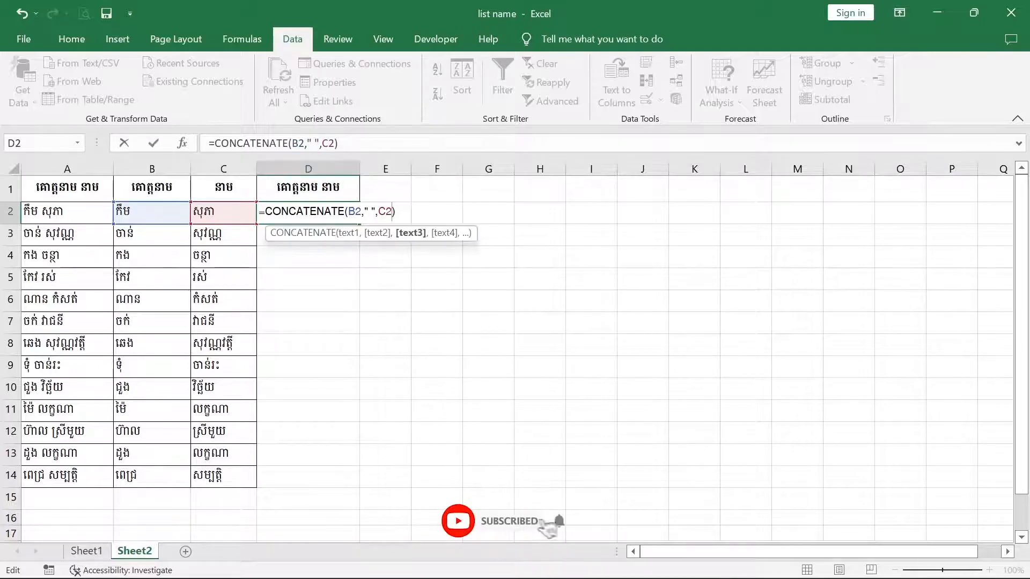
key(Return)
click(338, 211)
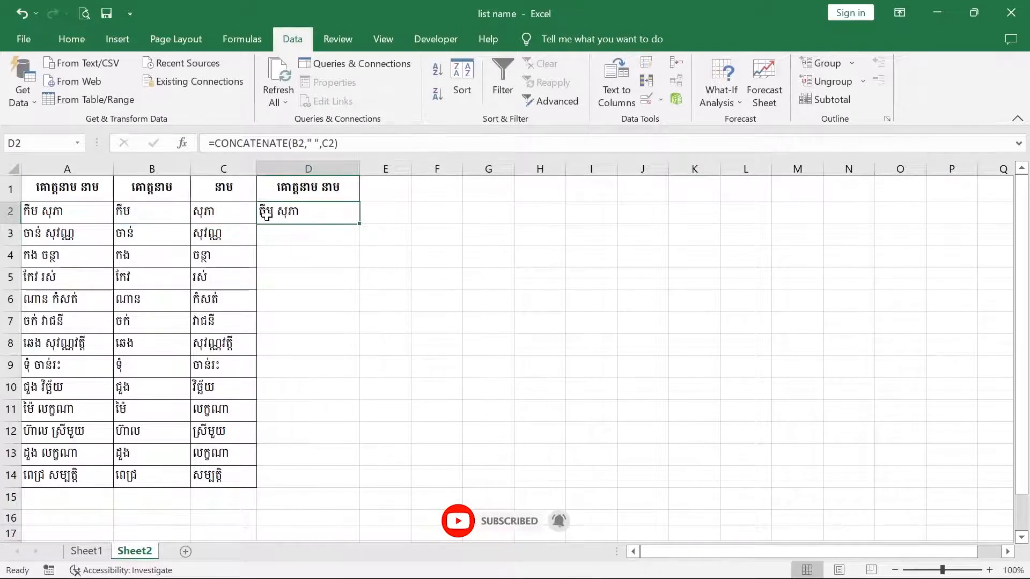
- Compare the joined name in D2 with the original in A2 and its parts in B2 and C2
click(80, 213)
click(290, 212)
click(185, 213)
click(196, 213)
click(294, 213)
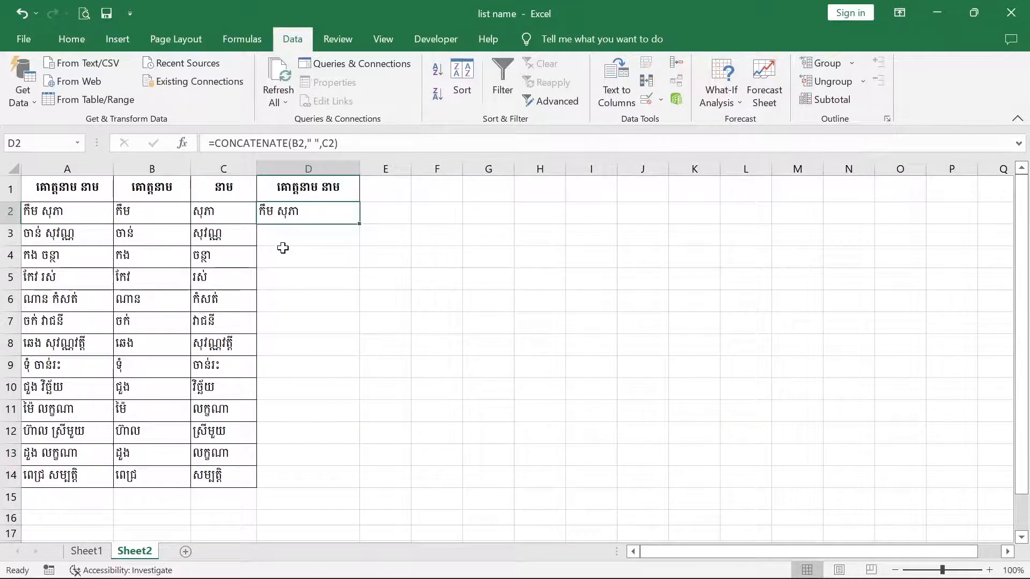
click(71, 211)
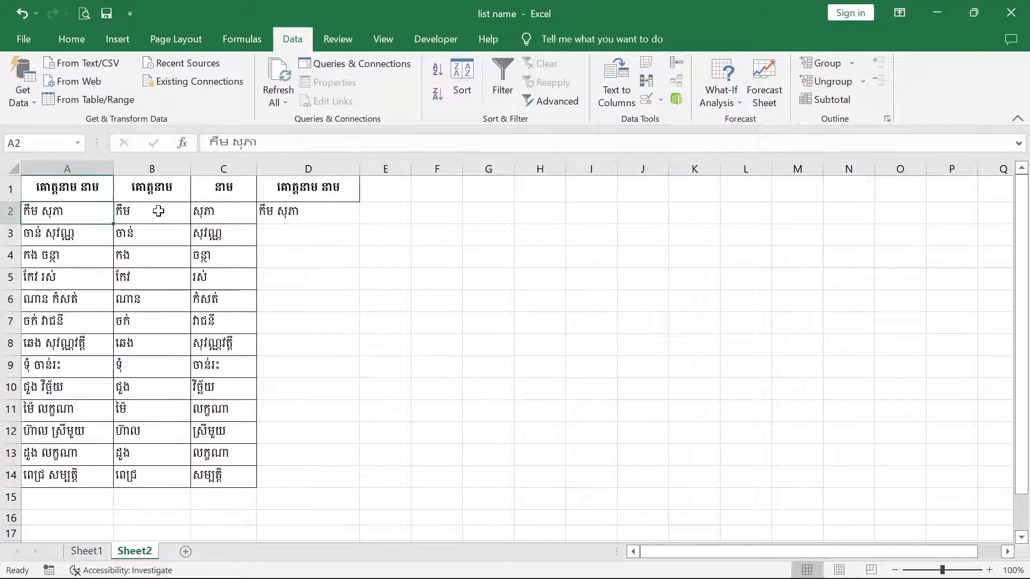
click(156, 211)
click(225, 213)
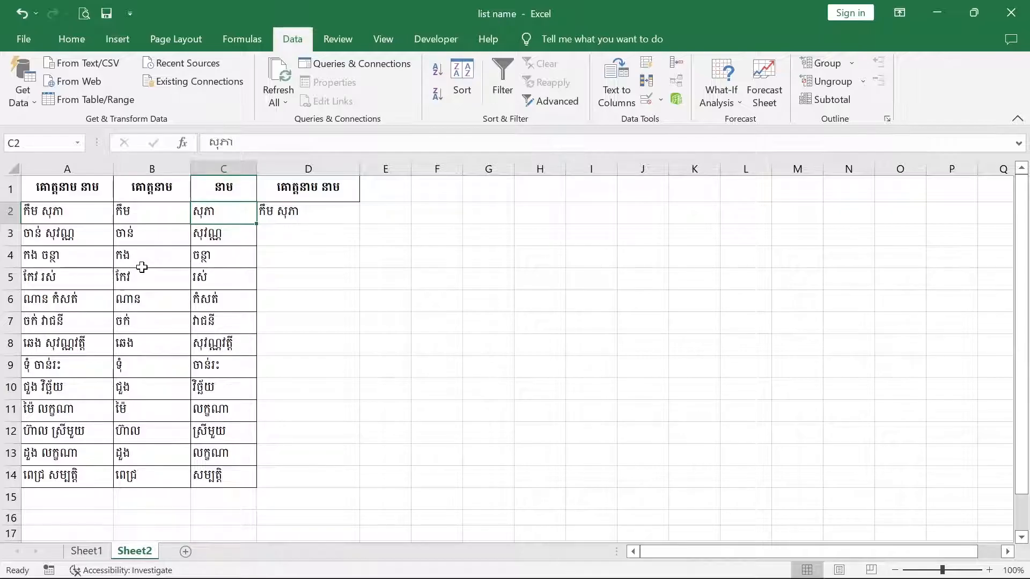
click(337, 214)
key(Down)
key(Down)
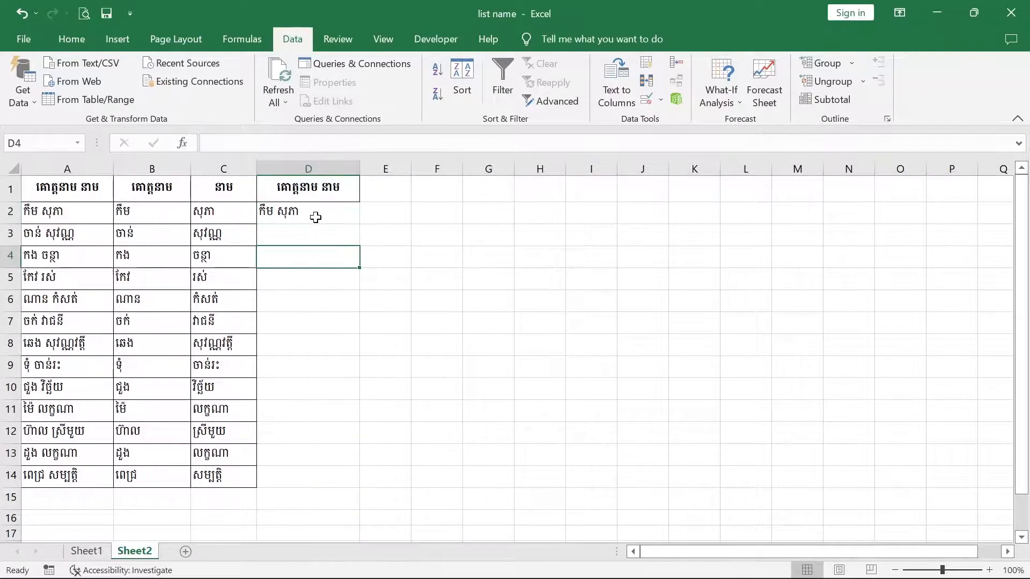
click(315, 215)
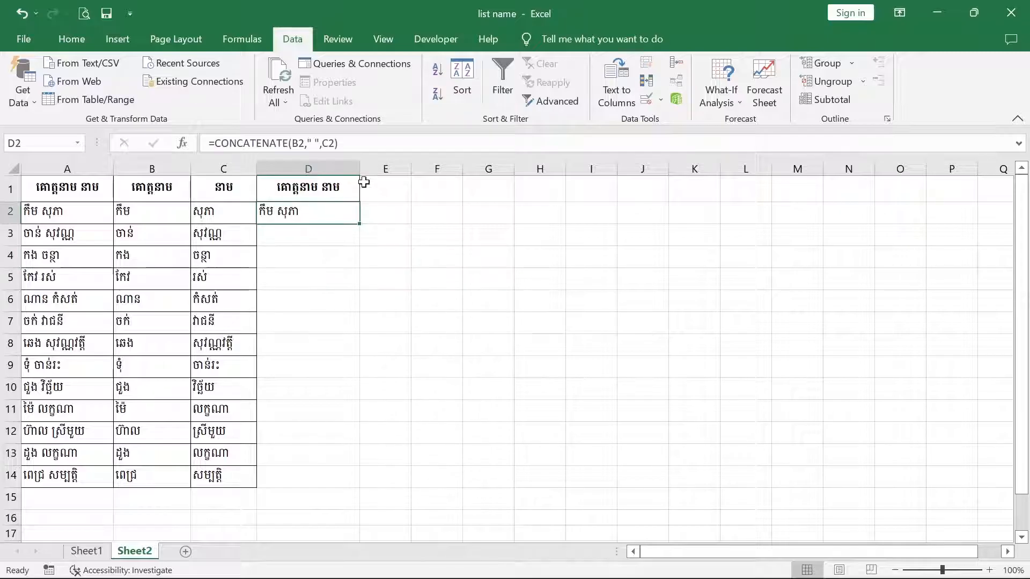
click(311, 237)
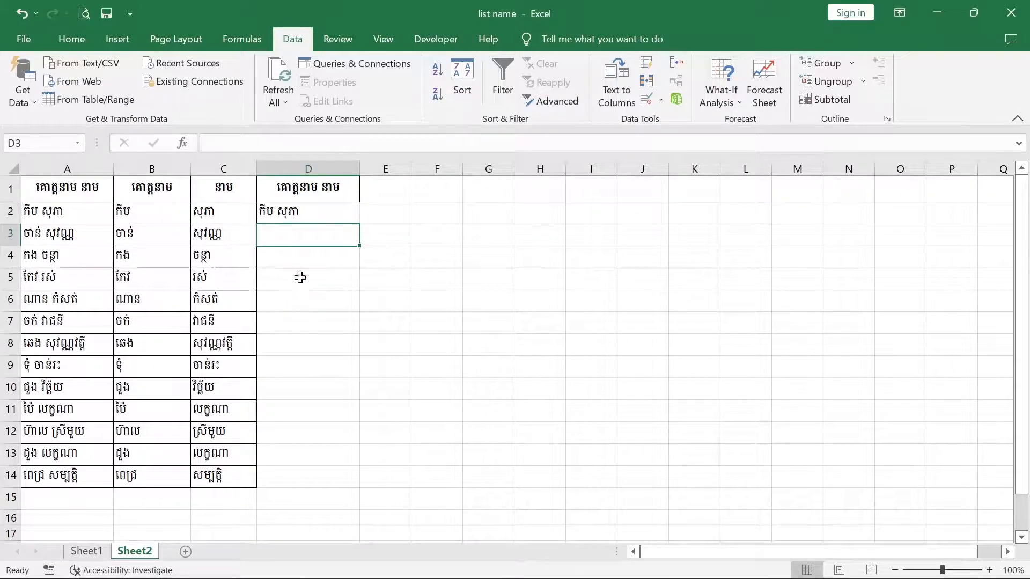
- Auto-fill the D2 formula down through D14 to match the length of the adjacent list
click(308, 211)
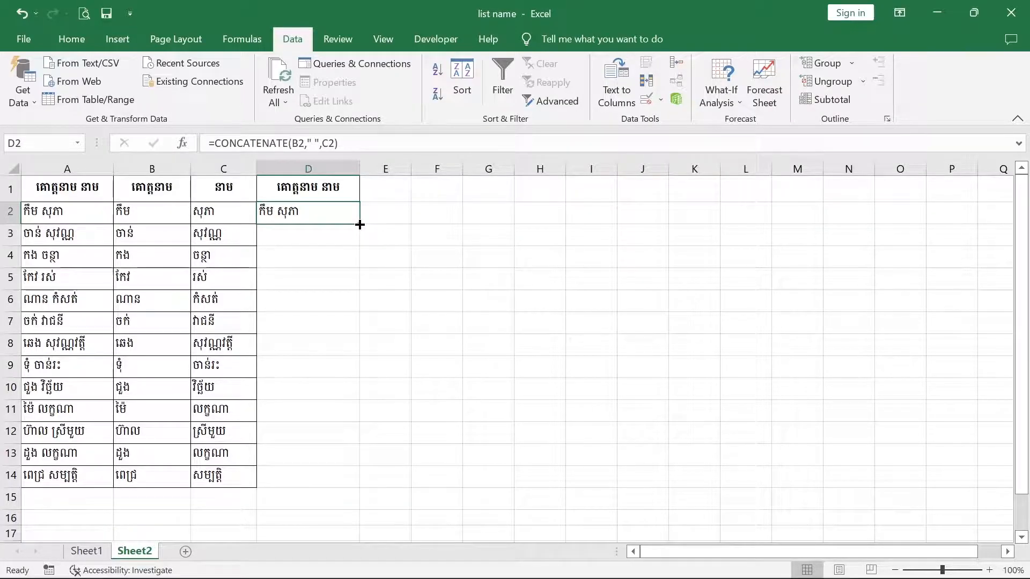
double_click(359, 225)
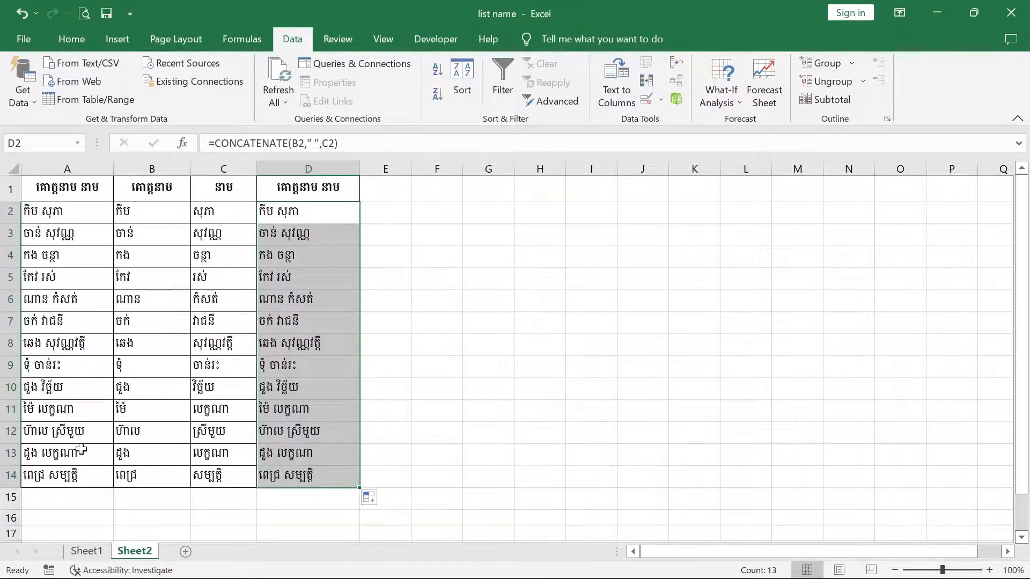
click(313, 414)
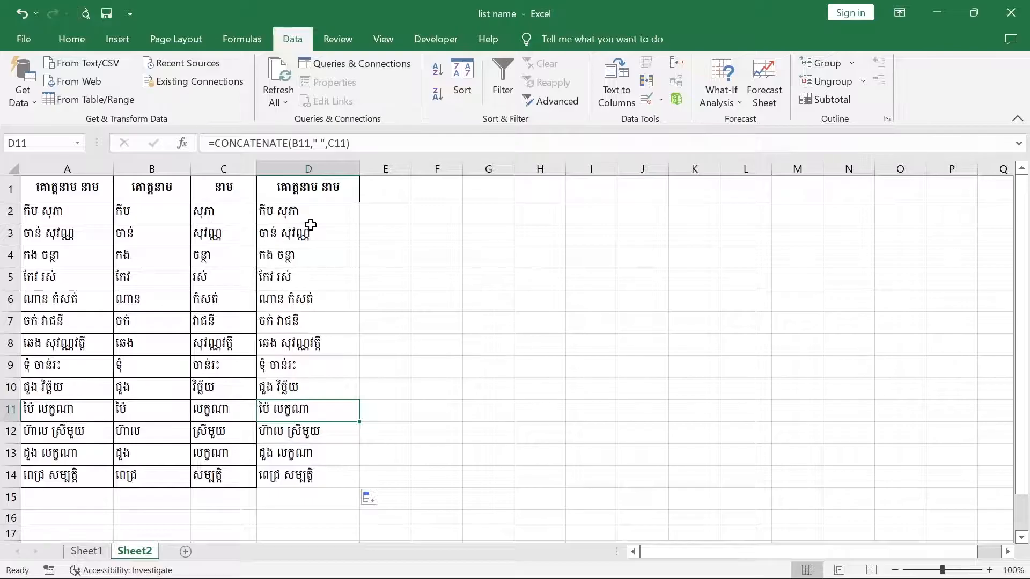
- Clear the filled formulas from D3:D14, keeping the one in D2
drag(308, 235, 300, 485)
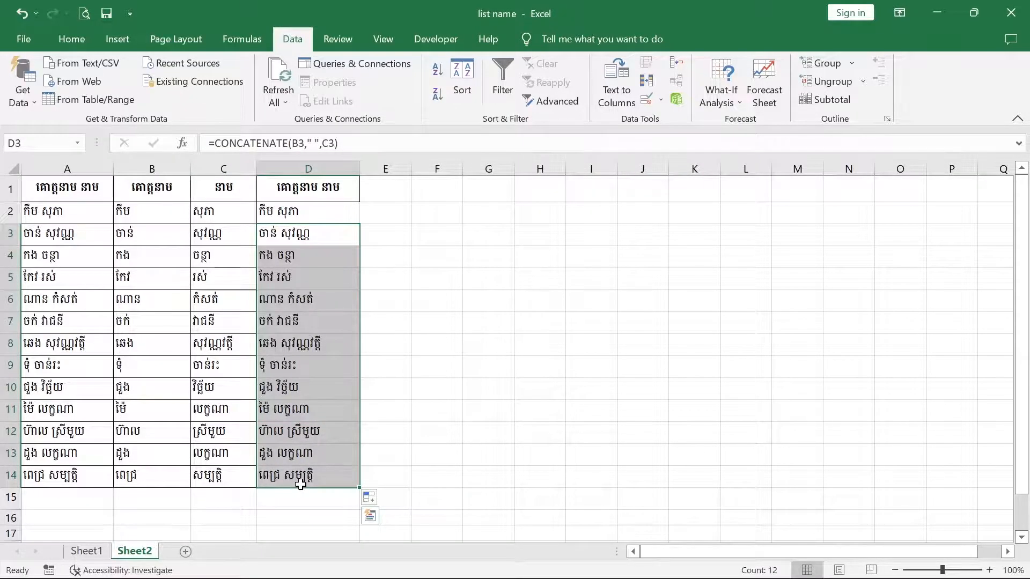
key(Delete)
click(301, 344)
- Extend the CONCATENATE formula from D2 over the range D3:D14
click(317, 221)
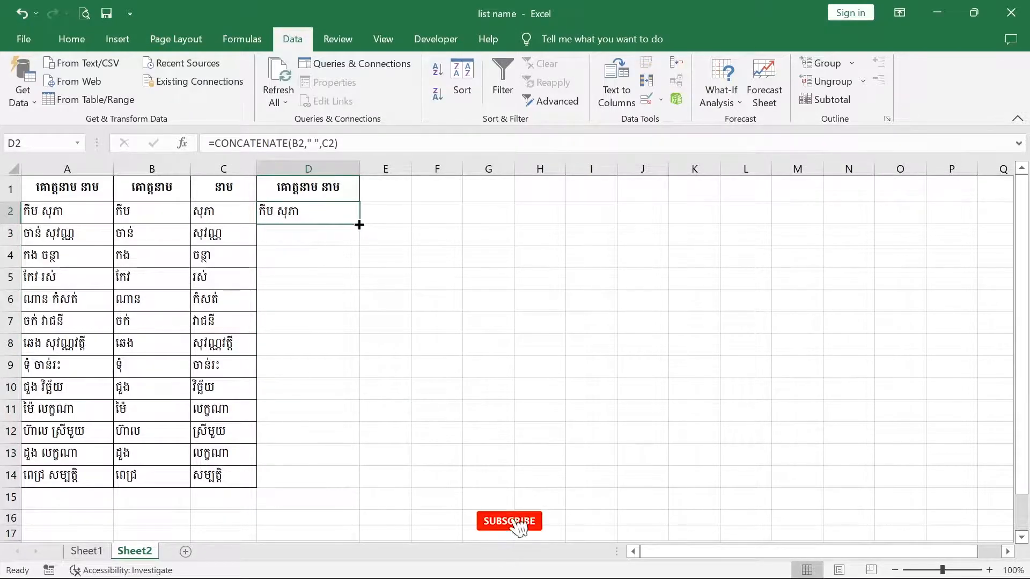
drag(359, 224, 370, 494)
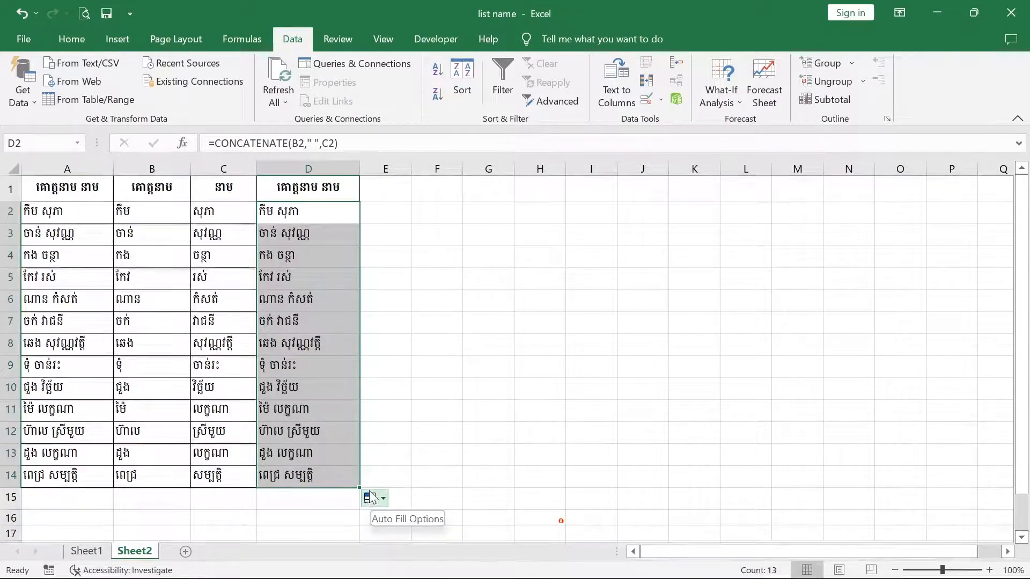
click(332, 304)
- Check the formulas in D2 and D12, and compare the row 2 full names with the family and given names
click(335, 217)
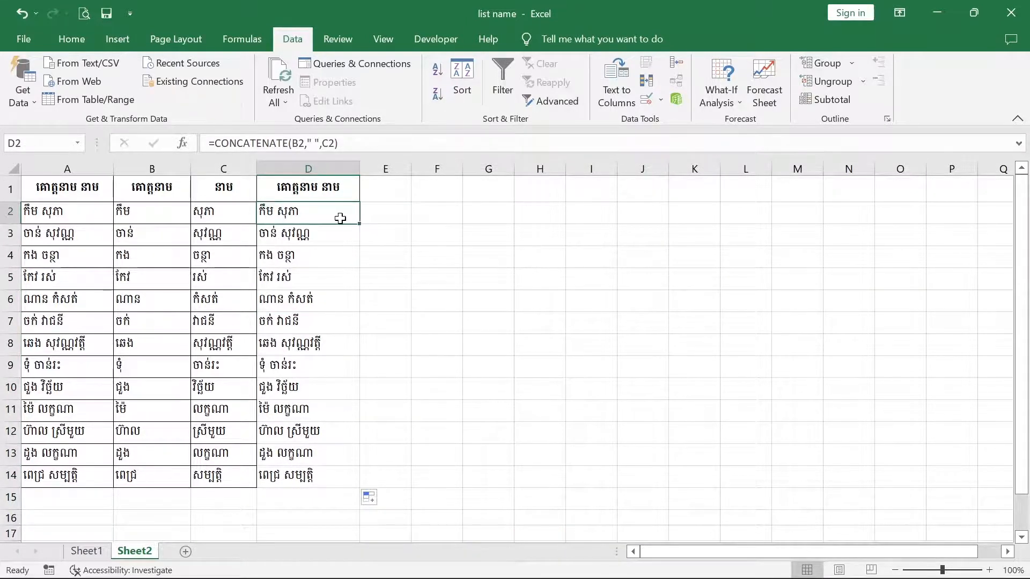
click(335, 429)
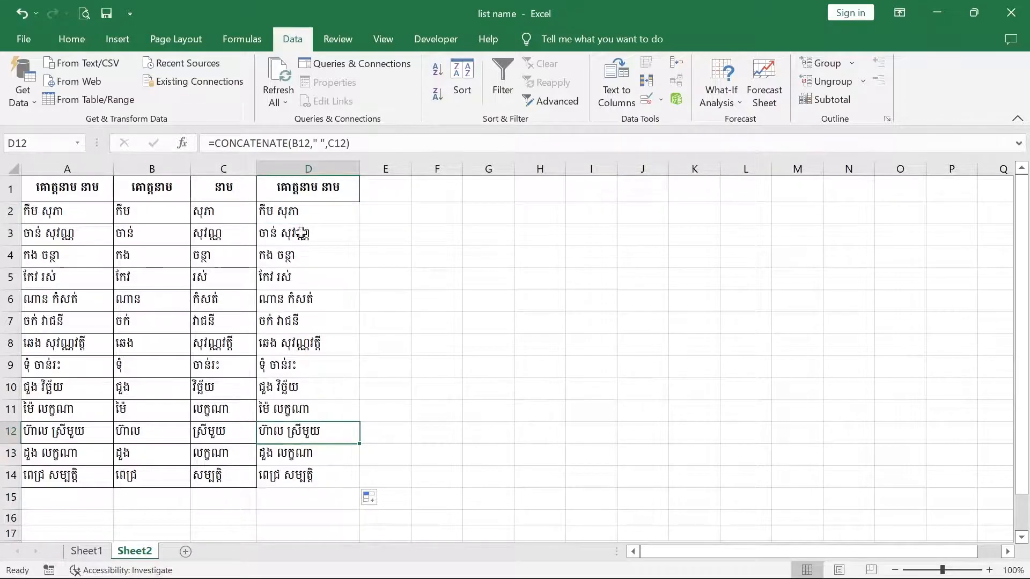
click(75, 210)
click(123, 212)
click(199, 212)
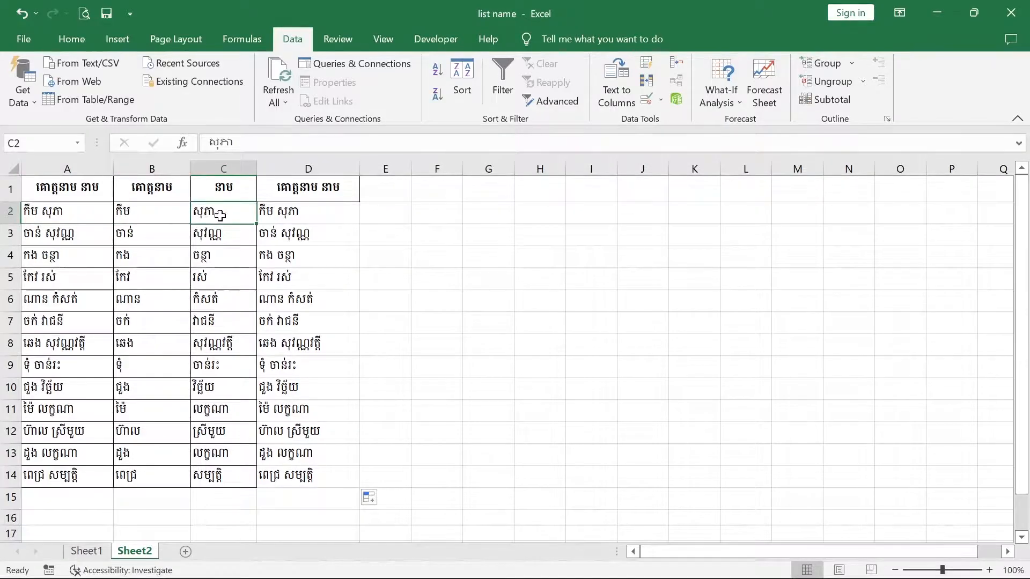
click(318, 216)
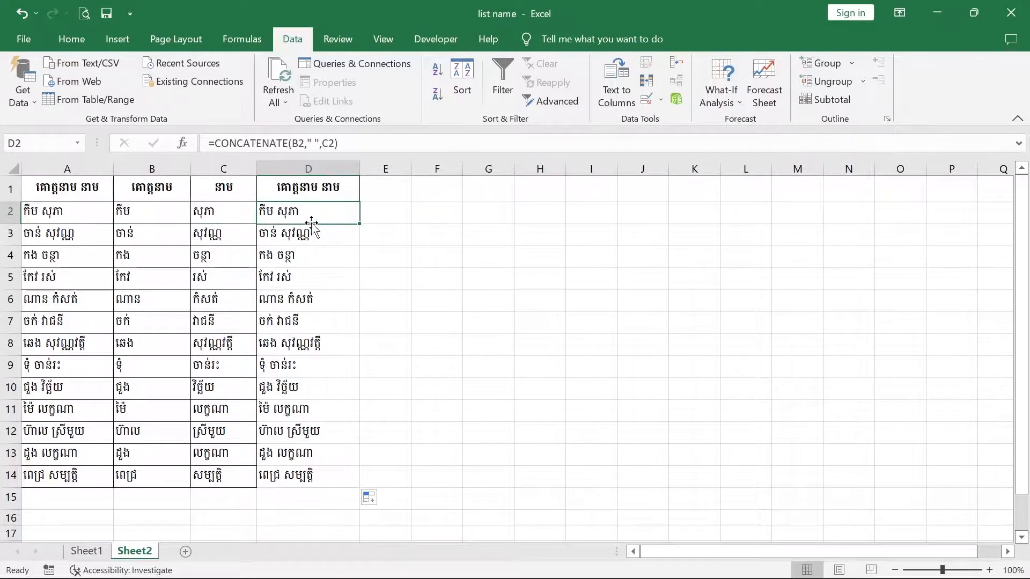
click(153, 212)
click(206, 214)
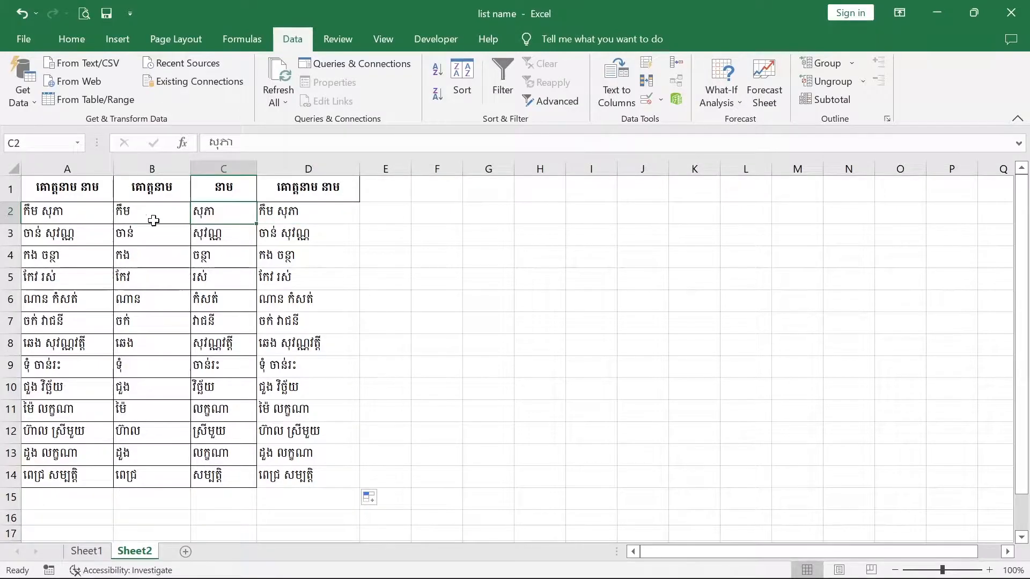
click(161, 217)
click(224, 217)
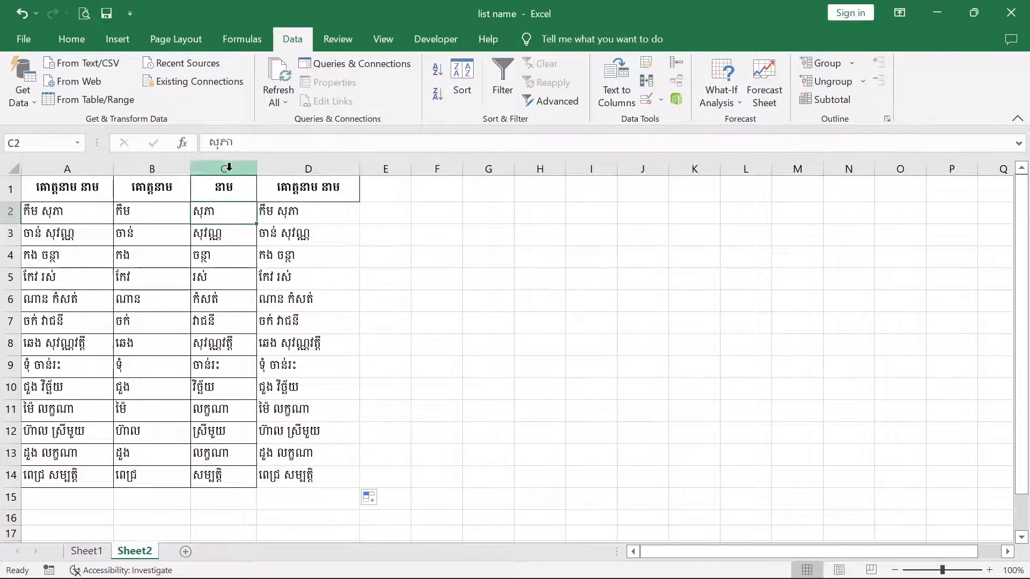
click(146, 219)
click(209, 217)
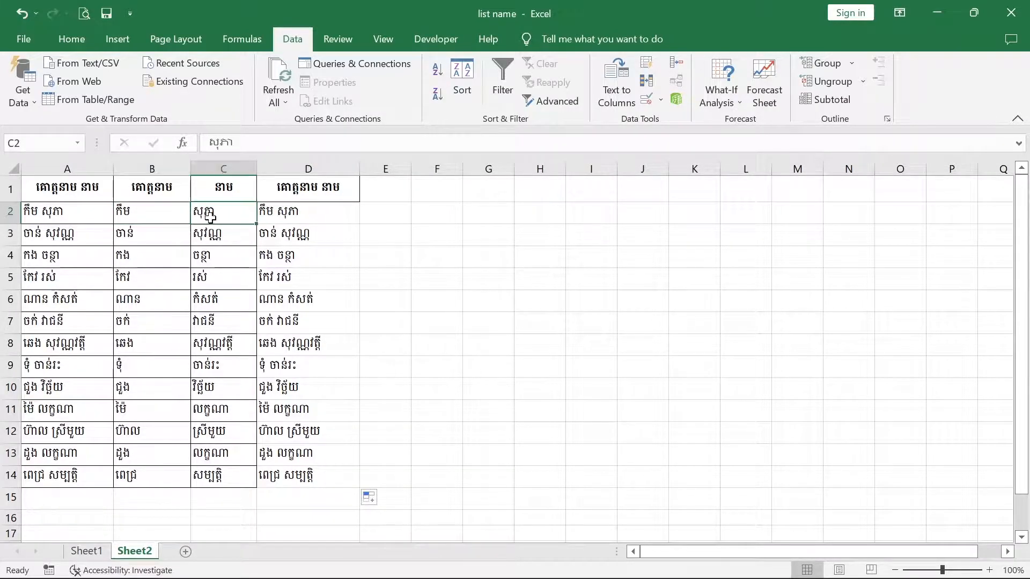
click(324, 217)
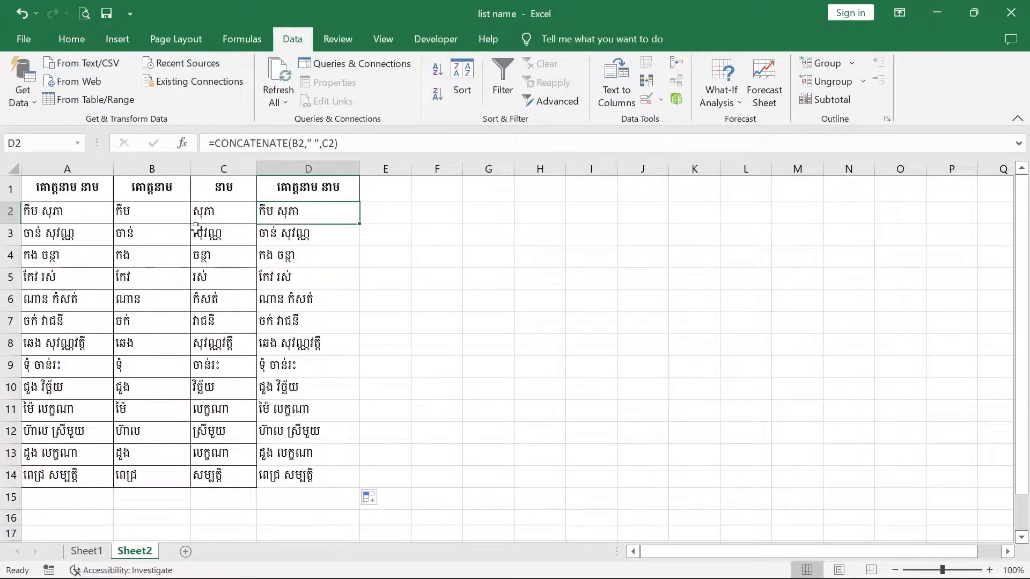